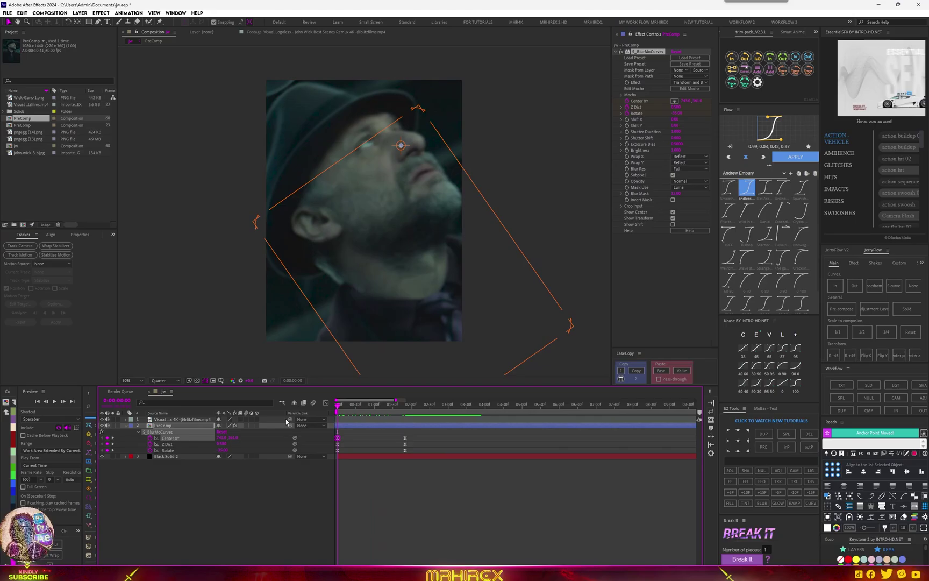
# - Move the three S_BlurMoCurves end keyframes on the PreComp layer to 0:00:01:30 and preview the faster motion
pyautogui.press('space')
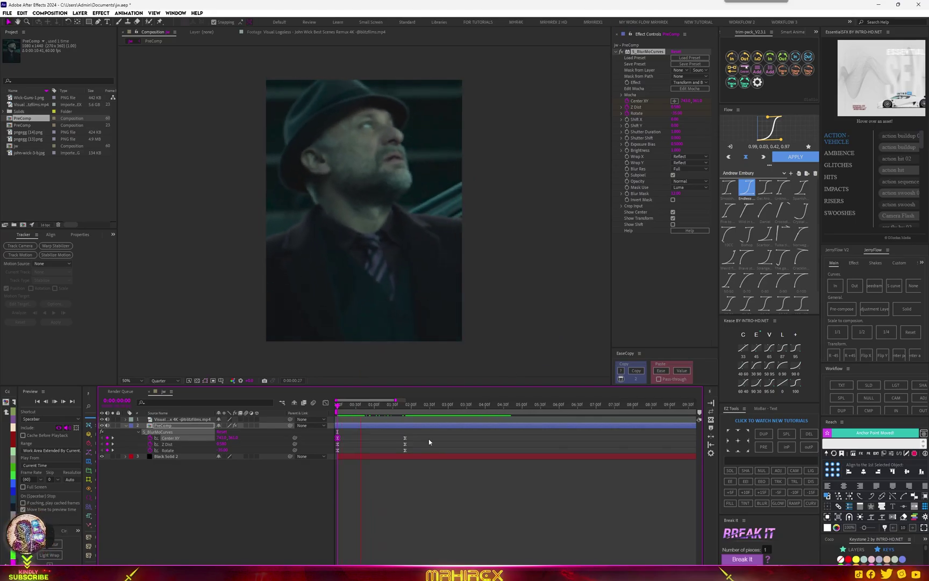
pyautogui.click(393, 407)
pyautogui.moveTo(414, 435); pyautogui.dragTo(392, 455)
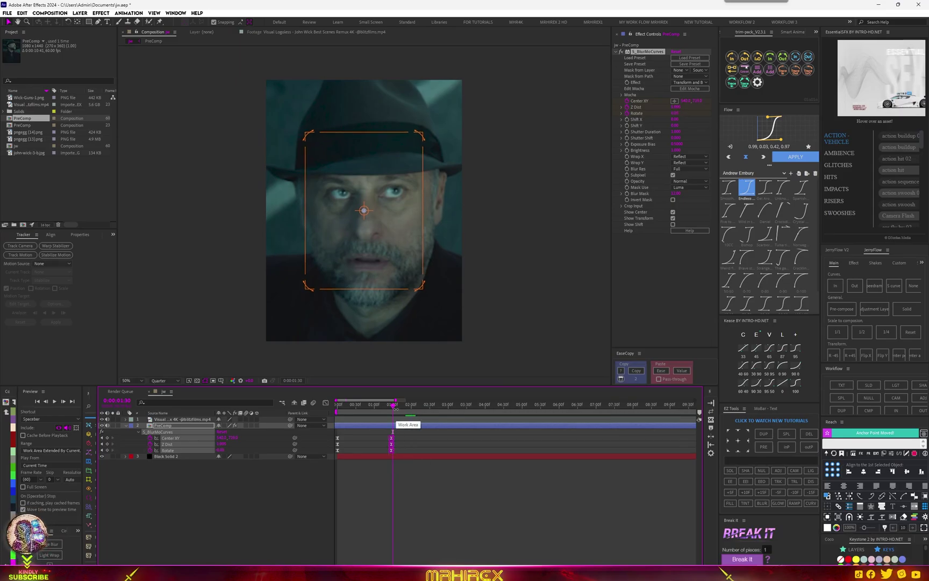
pyautogui.press('space')
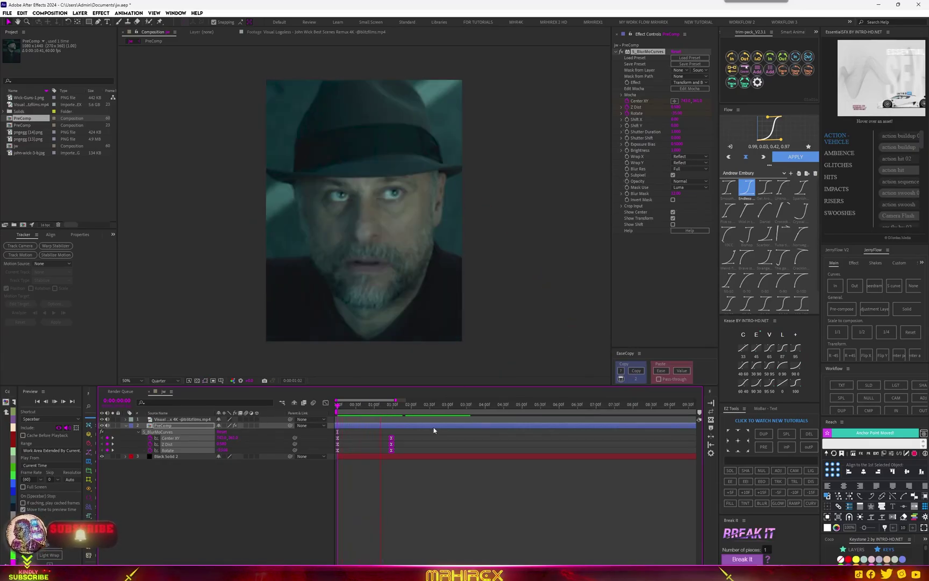
# - Set the work area to end at about 0:00:03:33 and return to the first frame
pyautogui.click(362, 404)
pyautogui.moveTo(363, 404); pyautogui.dragTo(468, 433)
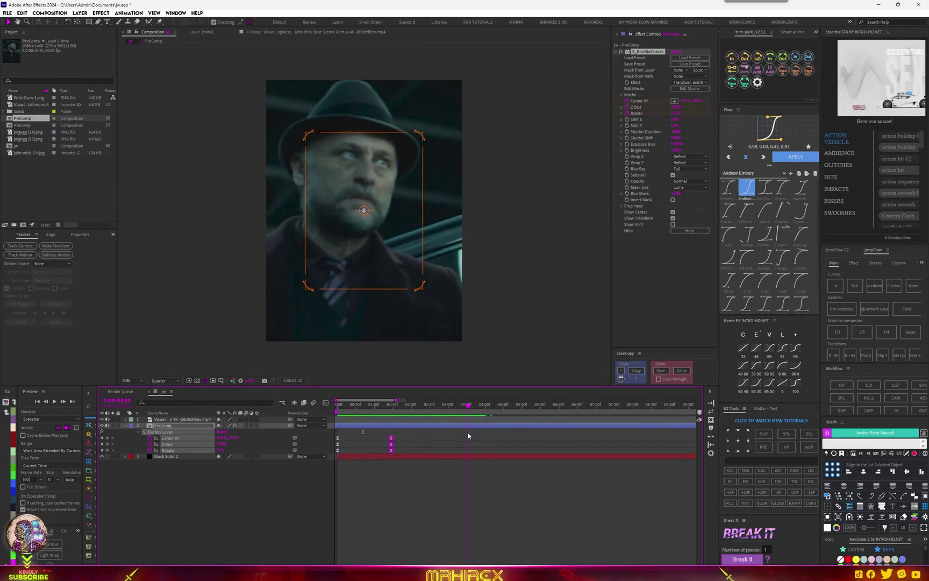
pyautogui.press('n')
pyautogui.press('Home')
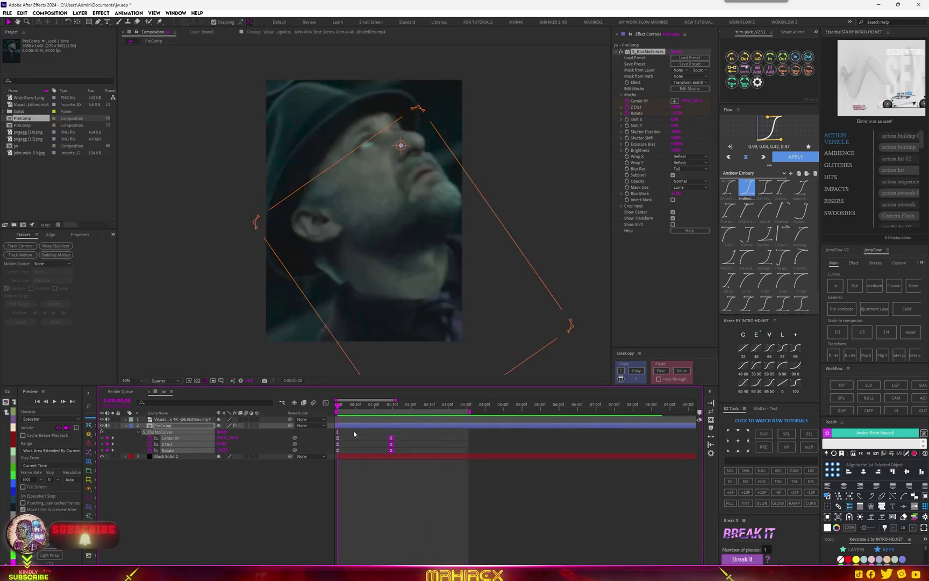
# - Add a black 000000 solid layer directly above the PreComp layer
pyautogui.click(354, 434)
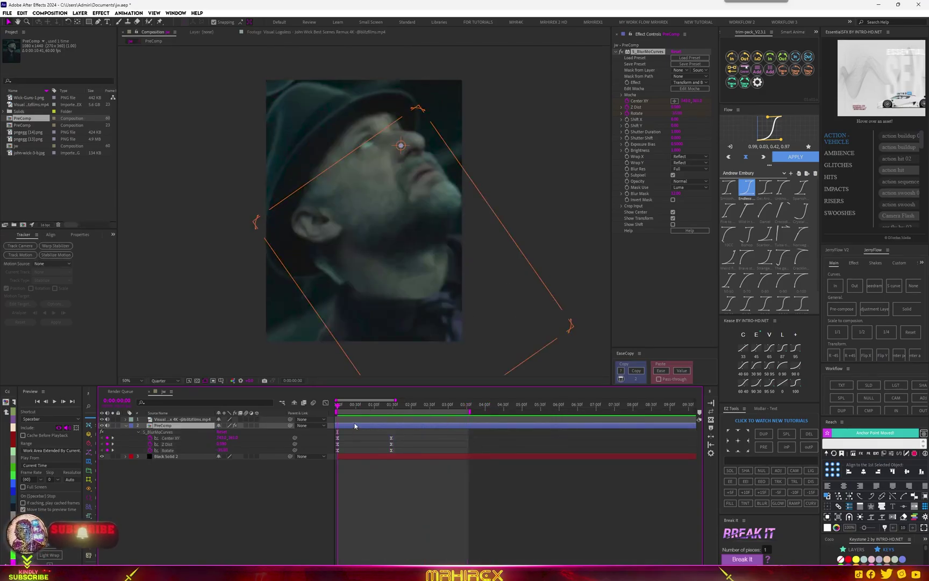
pyautogui.click(907, 308)
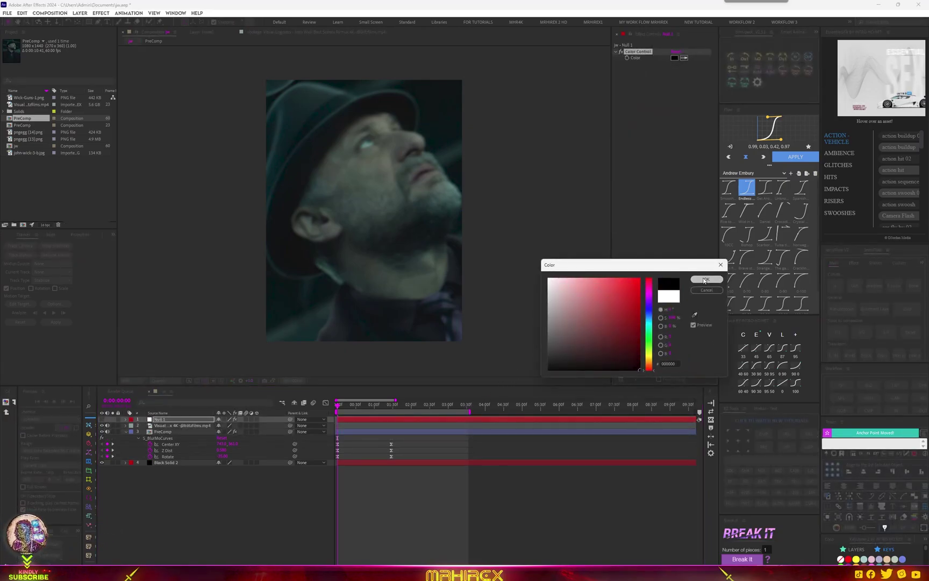
pyautogui.click(705, 280)
# - Apply the CC Jaws effect to the solid and raise Completion until a horizontal band opens across the centre
pyautogui.hotkey('ctrl', 'space')
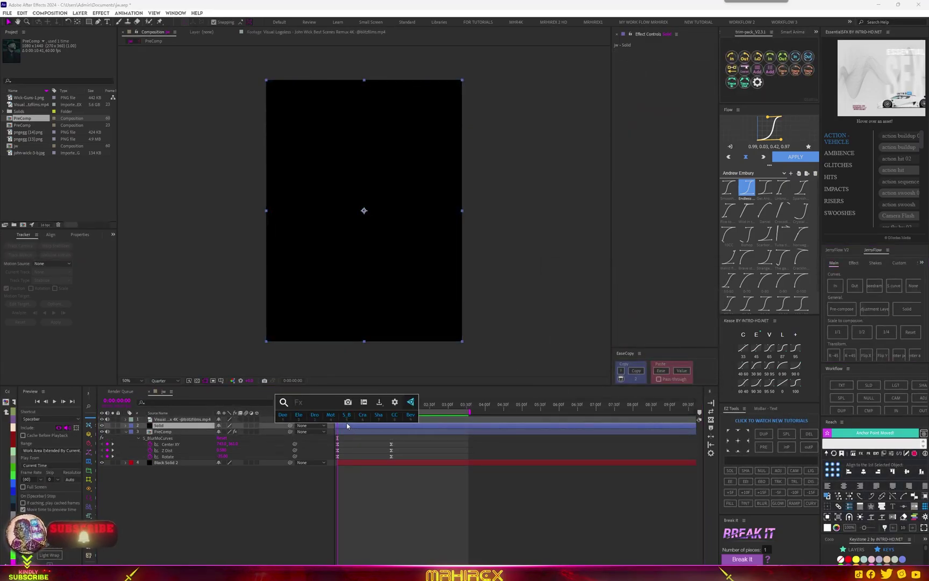
pyautogui.write('jaws')
pyautogui.click(318, 425)
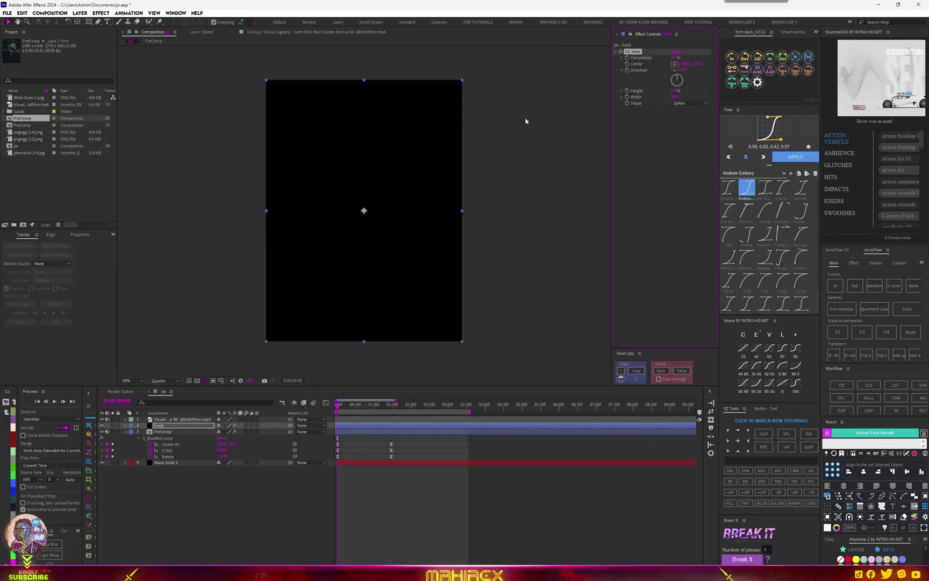
pyautogui.moveTo(675, 56); pyautogui.dragTo(678, 55)
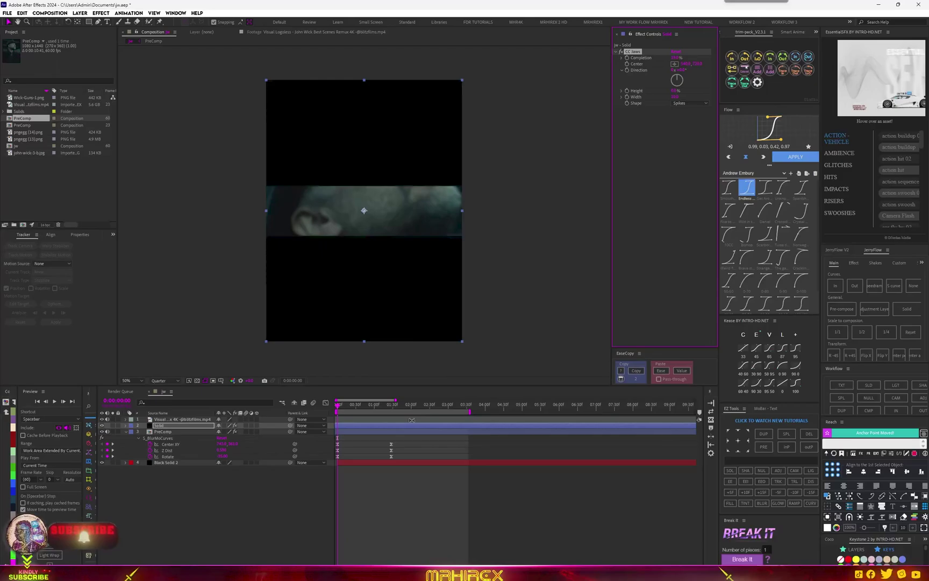
pyautogui.press('space')
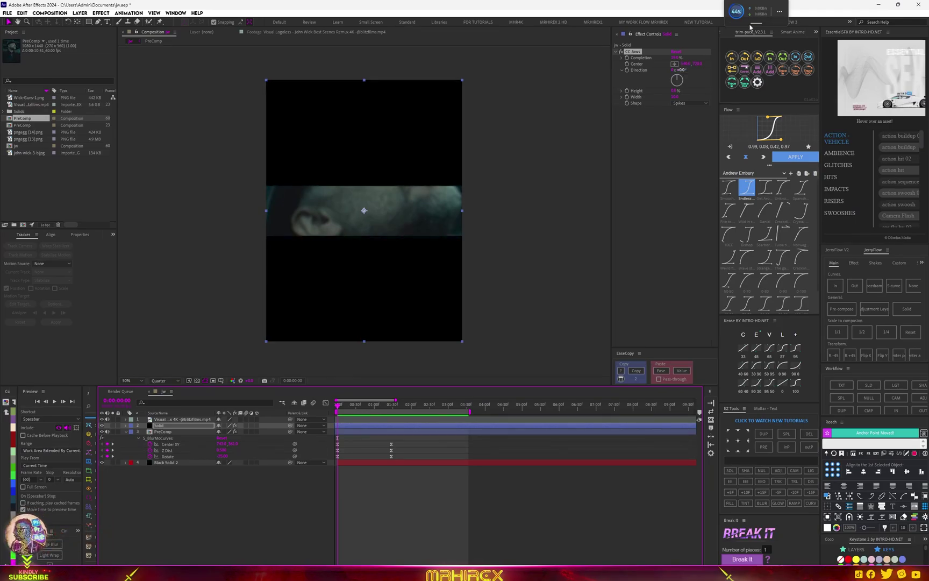
# - Keyframe Completion, Center and Direction of CC Jaws on the solid and move those keyframes to 0:00:01:16
pyautogui.click(627, 59)
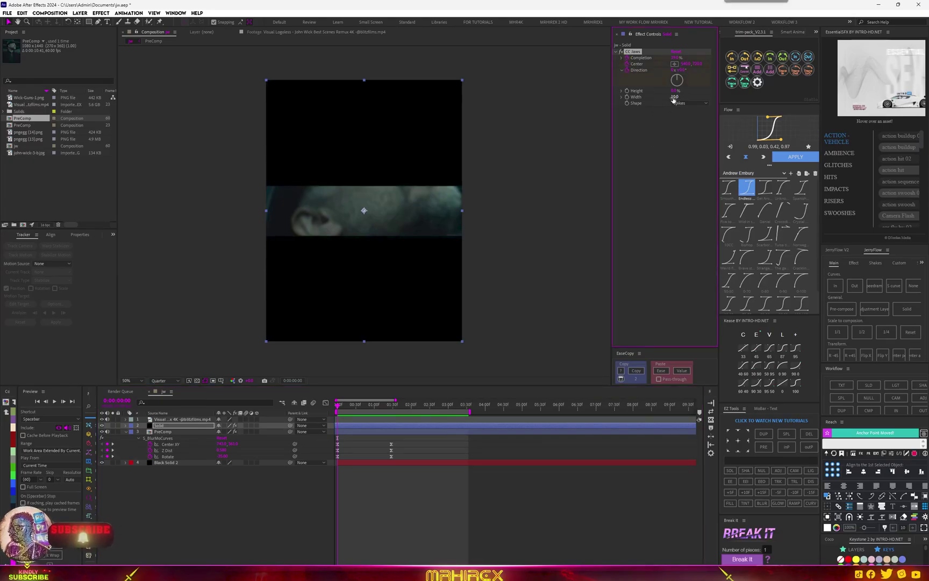
pyautogui.press('u')
pyautogui.moveTo(351, 433); pyautogui.dragTo(383, 458)
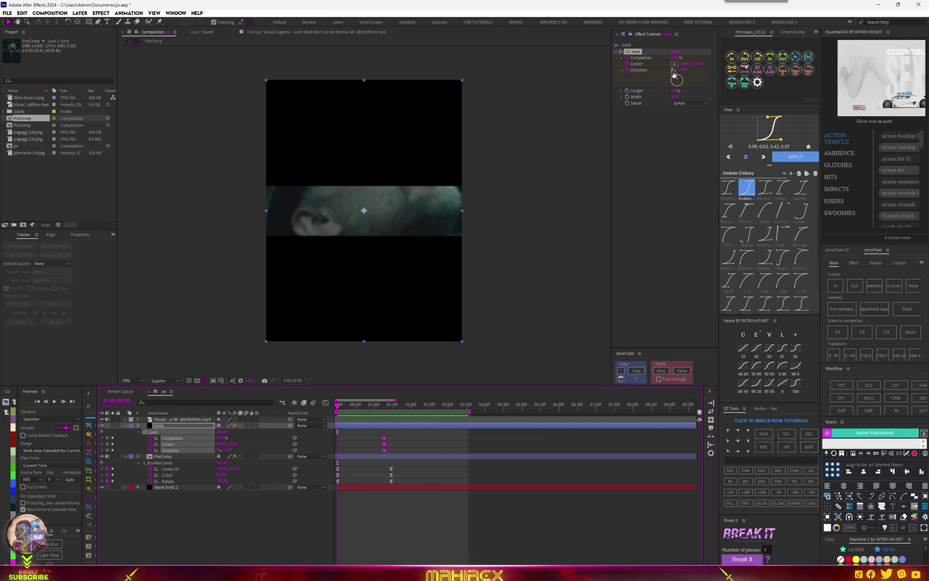
# - Animate CC Jaws from a narrow diagonal slit at the first frame to fully open at 0:00:01:16
pyautogui.click(682, 70)
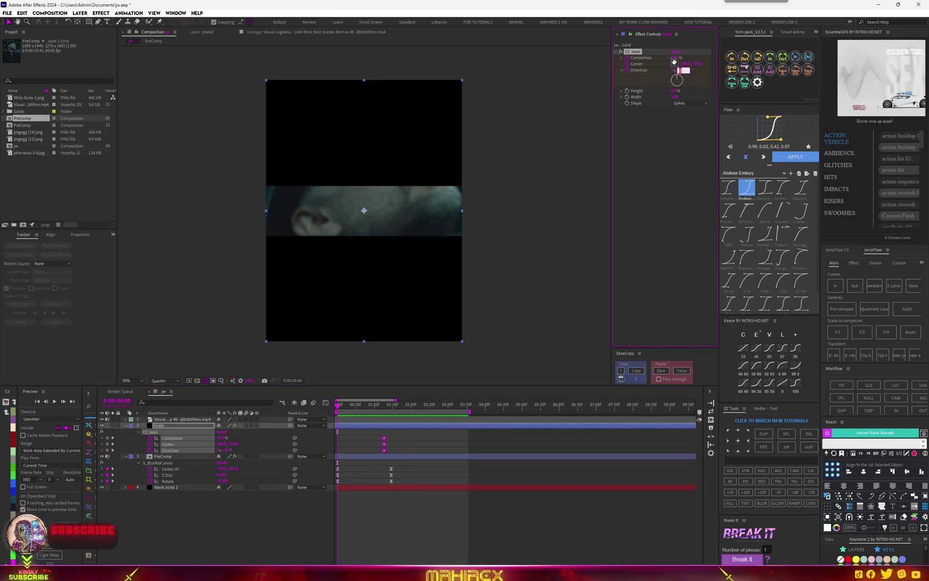
pyautogui.moveTo(673, 61); pyautogui.dragTo(668, 60)
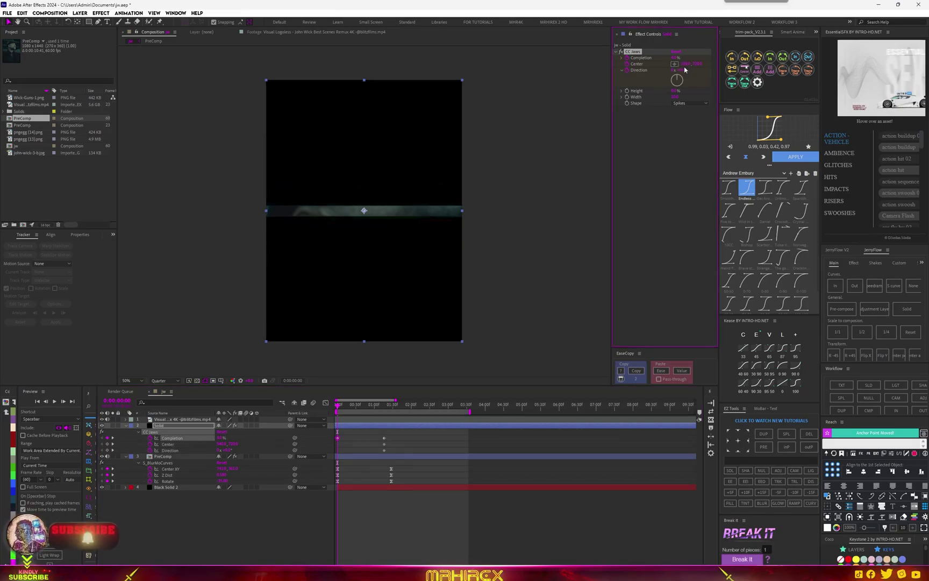
pyautogui.moveTo(681, 70); pyautogui.dragTo(670, 72)
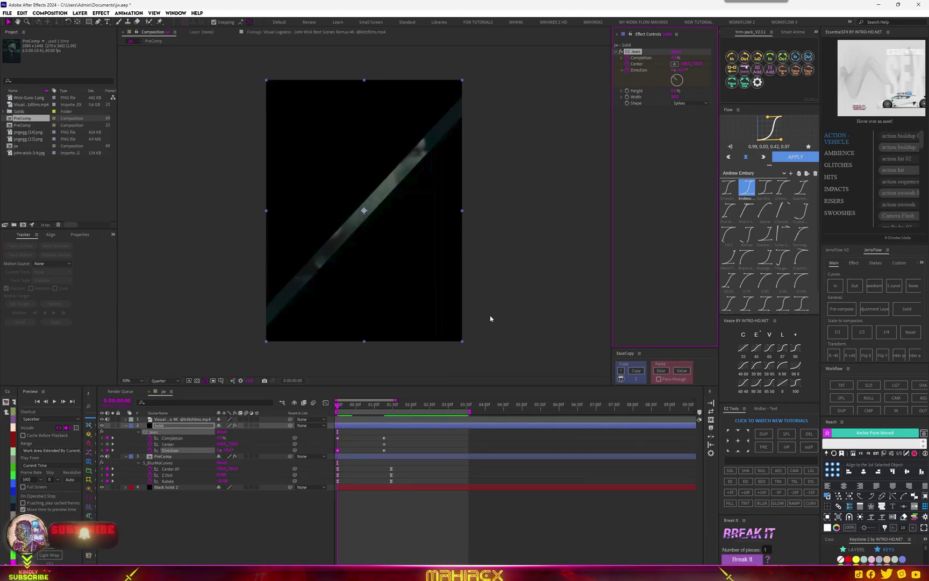
pyautogui.moveTo(344, 409); pyautogui.dragTo(386, 408)
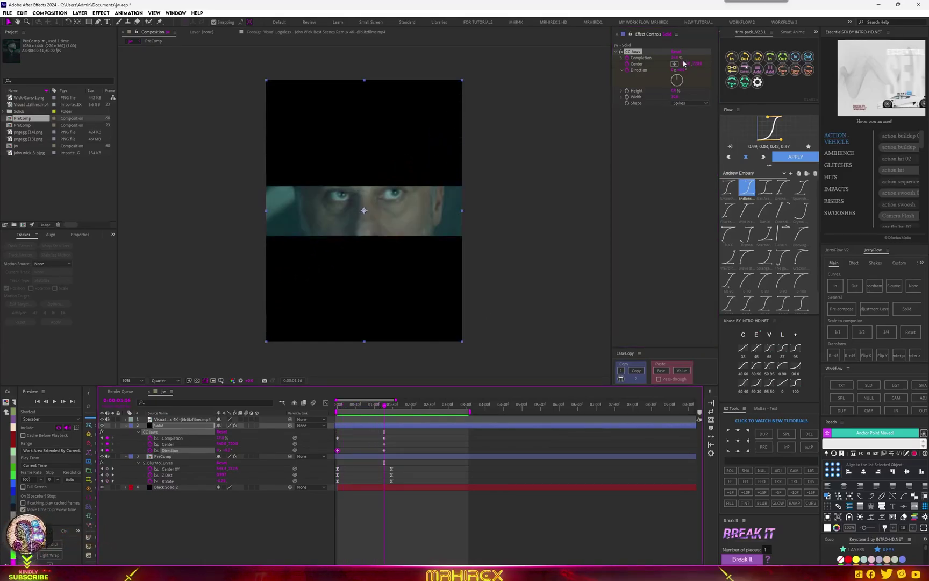
pyautogui.moveTo(676, 58); pyautogui.dragTo(781, 58)
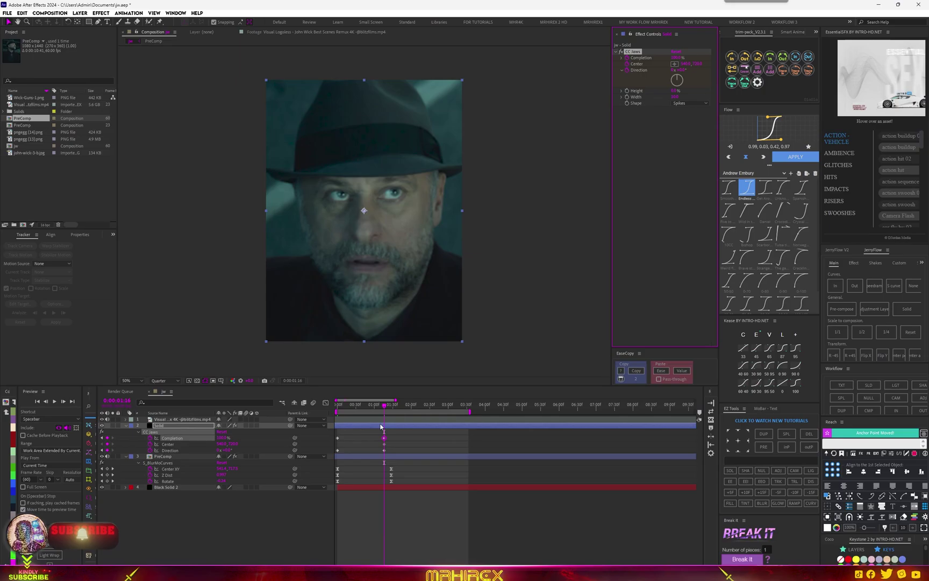
# - Copy the easing of the PreComp's Center XY keyframes onto the solid's CC Jaws Direction and Completion keyframes
pyautogui.moveTo(398, 469); pyautogui.dragTo(329, 467)
pyautogui.click(636, 370)
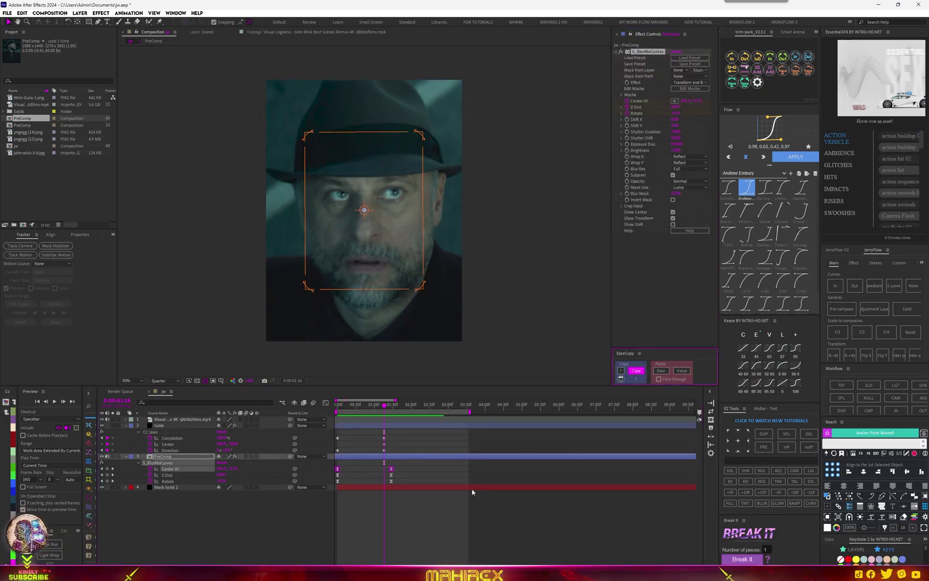
pyautogui.moveTo(390, 453); pyautogui.dragTo(332, 447)
pyautogui.click(661, 370)
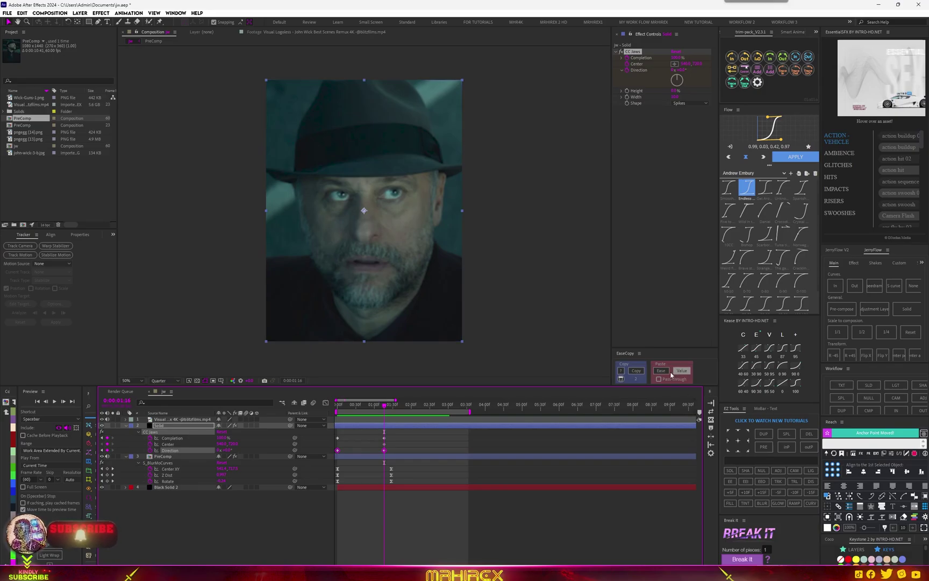
pyautogui.moveTo(399, 433); pyautogui.dragTo(322, 444)
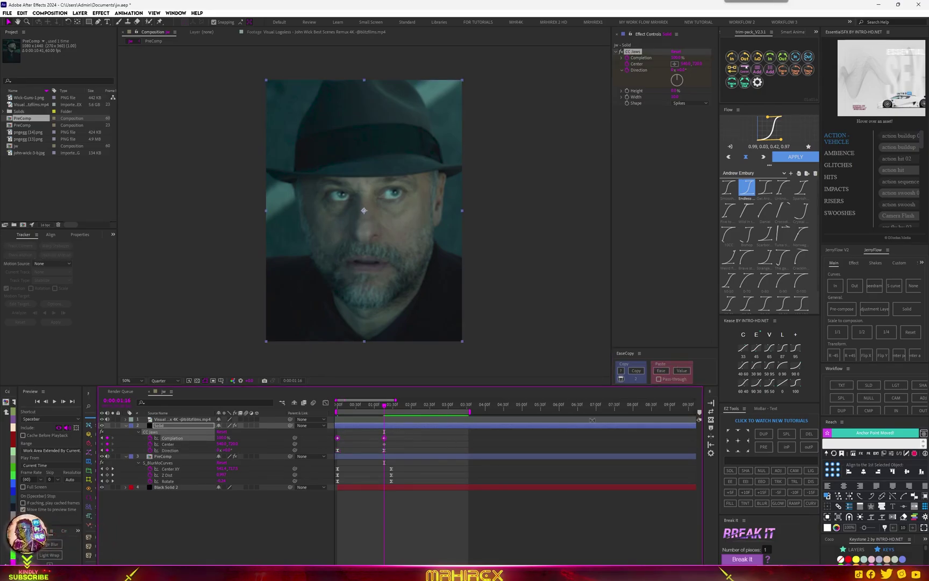
pyautogui.click(662, 371)
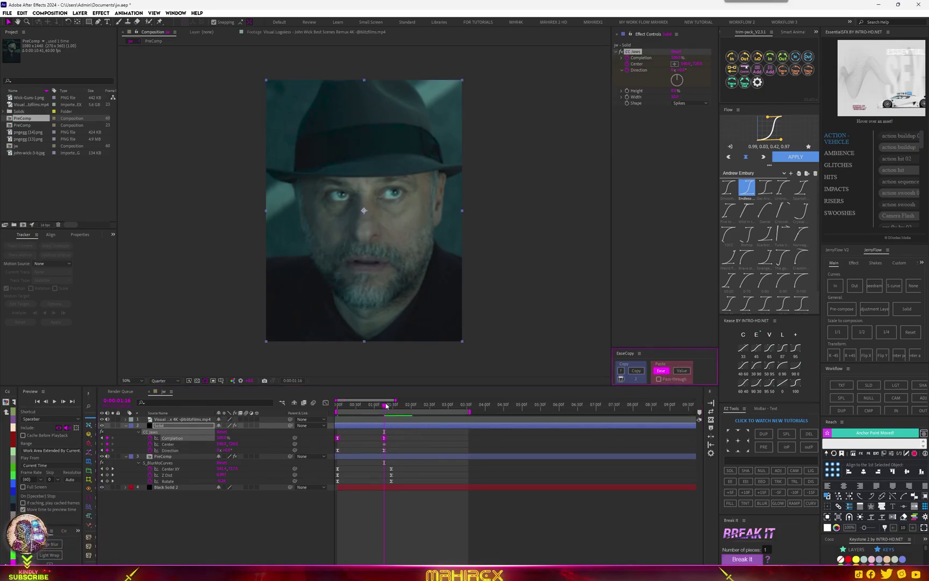
# - Preview the transition, delay the end keyframes of CC Jaws and S_BlurMoCurves to about 0:00:01:40, and replay it
pyautogui.moveTo(386, 405); pyautogui.dragTo(271, 436)
pyautogui.press('space')
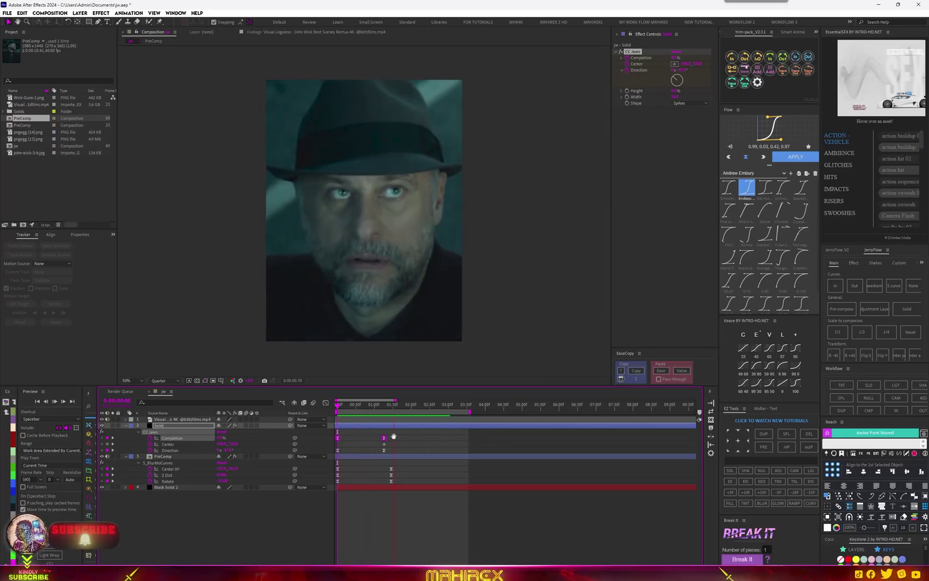
pyautogui.moveTo(407, 432); pyautogui.dragTo(393, 484)
pyautogui.click(386, 450)
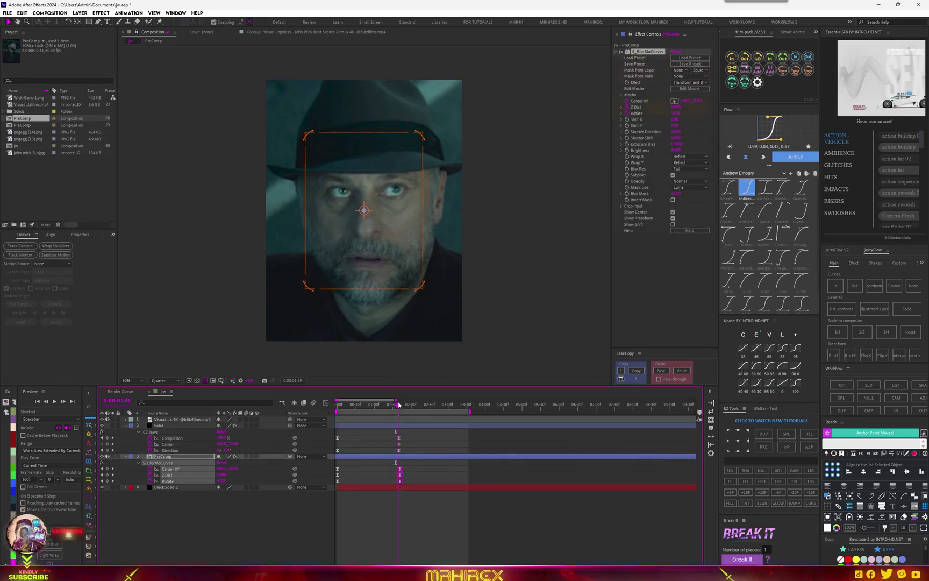
pyautogui.press('Home')
pyautogui.press('space')
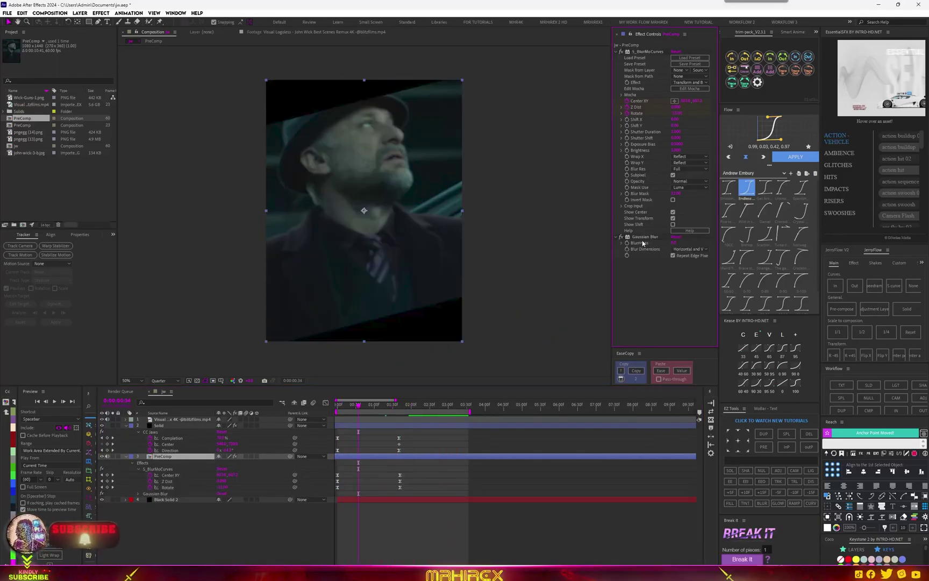
# - Move the Gaussian Blur effect from the PreComp layer to the CC Jaws solid and preview the softened reveal
pyautogui.click(643, 237)
pyautogui.press('Delete')
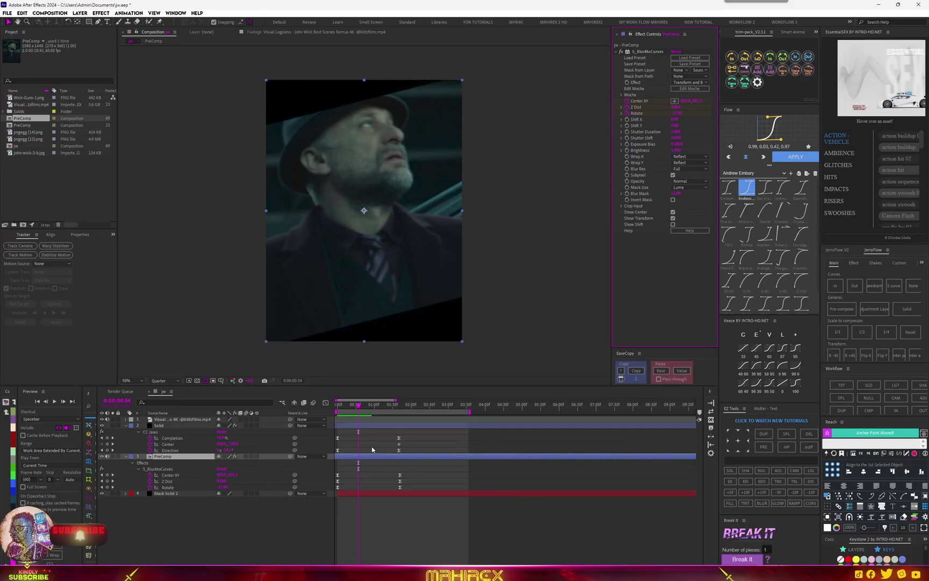
pyautogui.click(371, 425)
pyautogui.hotkey('ctrl', 'v')
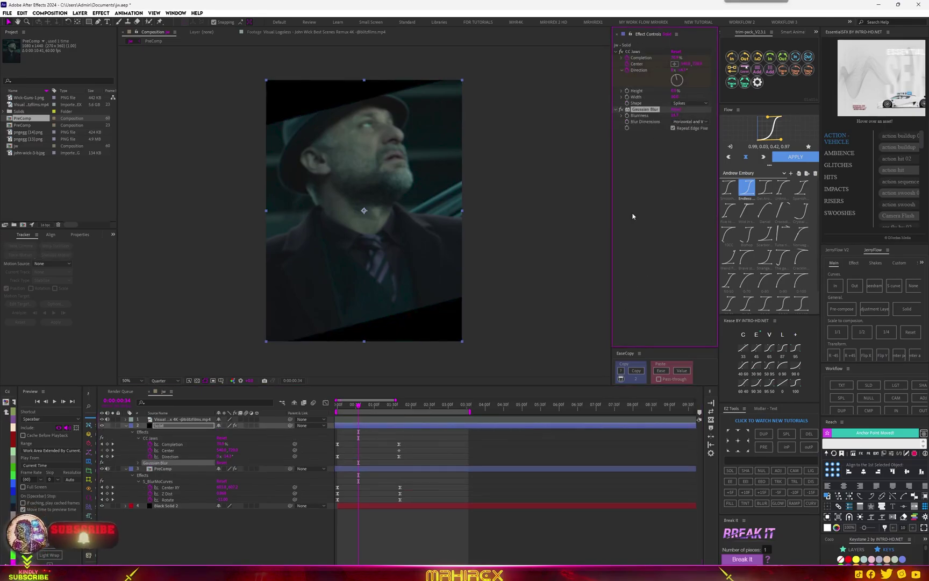
pyautogui.moveTo(356, 408); pyautogui.dragTo(262, 422)
pyautogui.press('space')
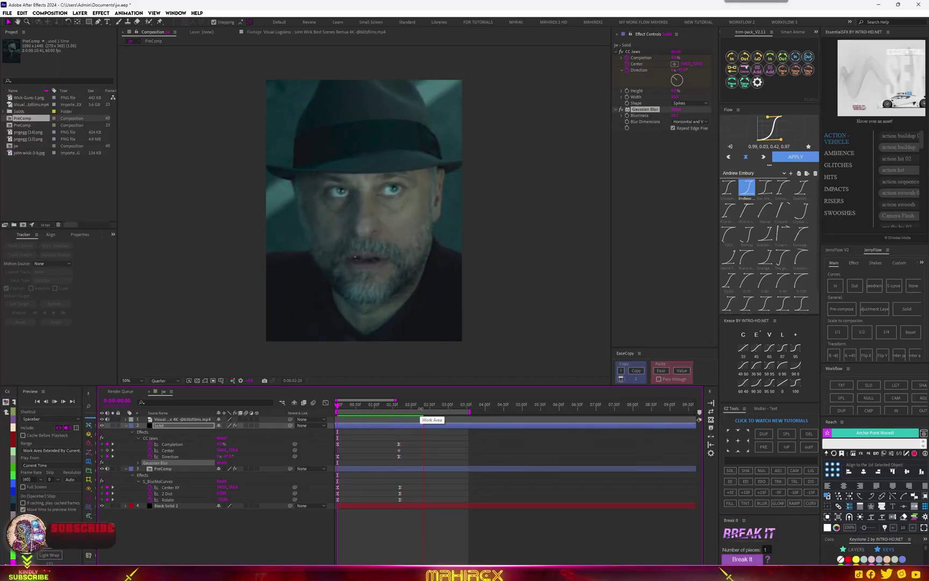
pyautogui.click(422, 409)
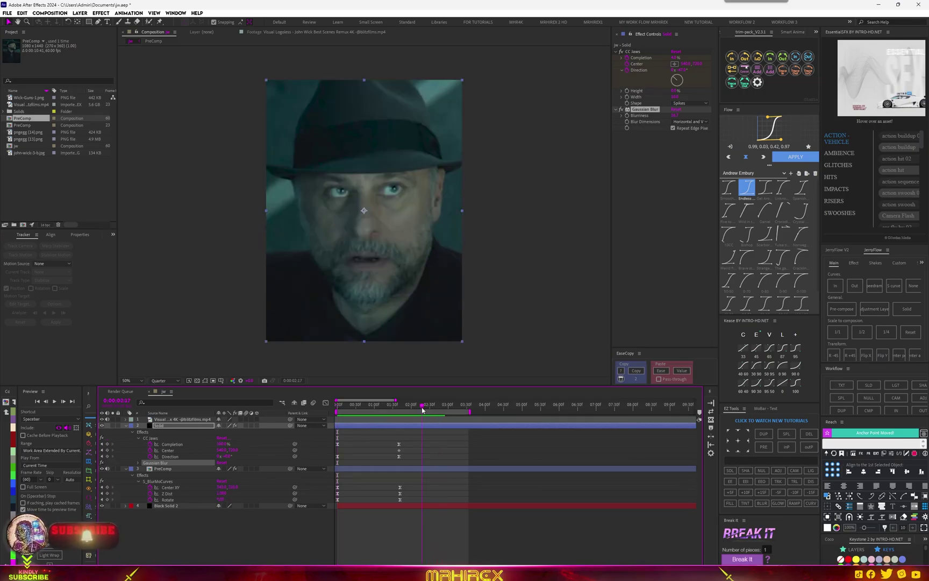
pyautogui.press('space')
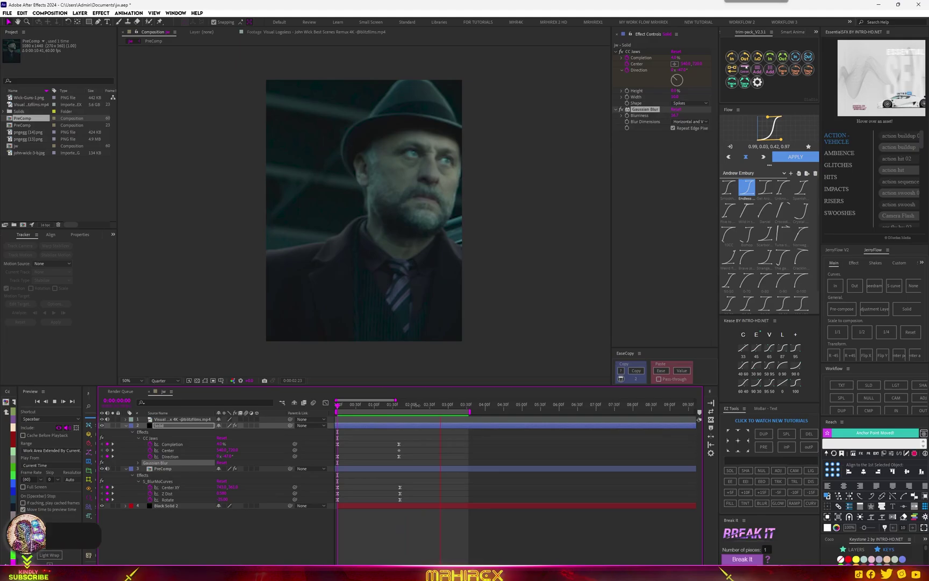
pyautogui.click(417, 409)
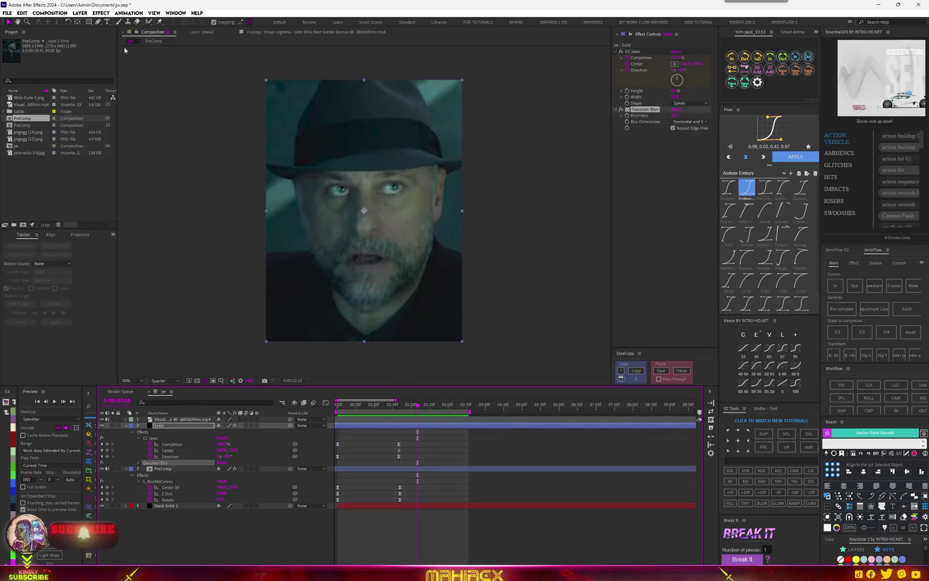
# - Draw a large circle over the middle of the frame on a new shape layer with the Ellipse tool
pyautogui.moveTo(89, 22); pyautogui.dragTo(116, 47)
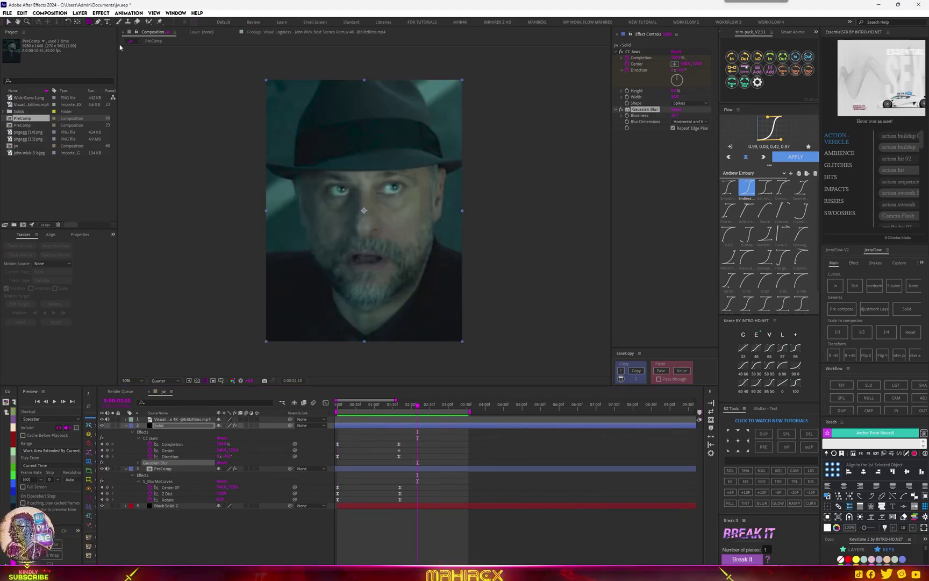
pyautogui.click(246, 466)
pyautogui.moveTo(319, 159)
pyautogui.mouseDown()
pyautogui.moveTo(431, 273)
pyautogui.moveTo(482, 301)
pyautogui.moveTo(450, 273)
pyautogui.mouseUp()
pyautogui.press('space')
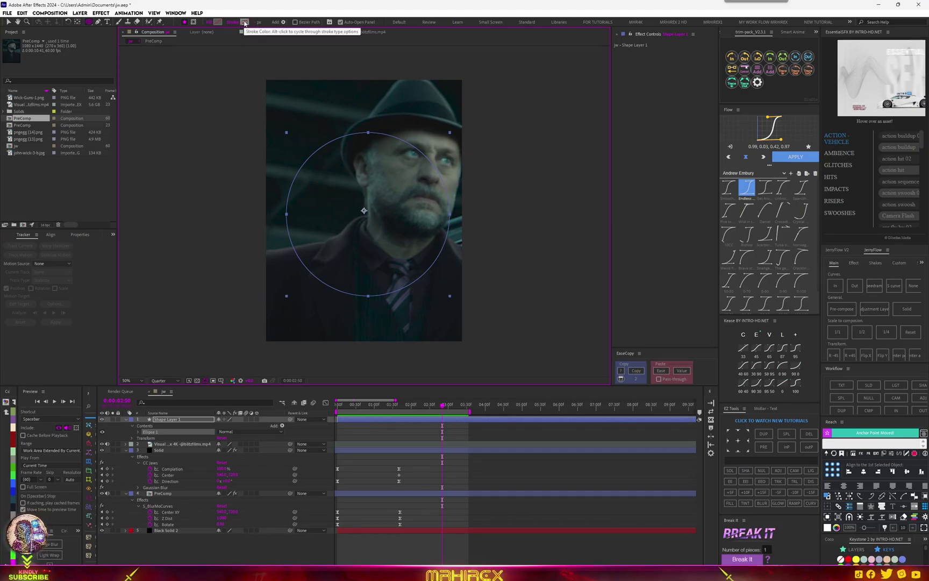
# - Set the circle's fill color to black, 000000
pyautogui.click(217, 22)
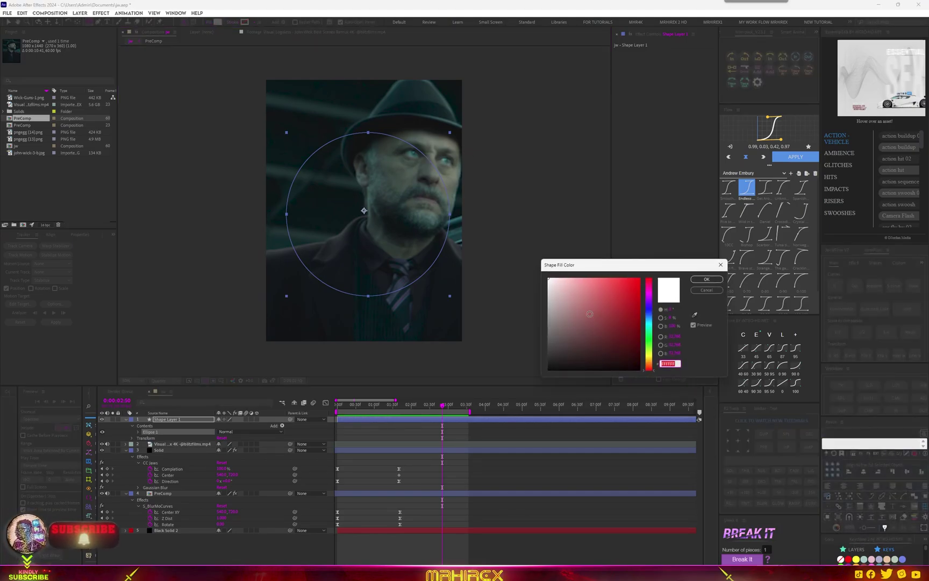
pyautogui.write('000000')
pyautogui.click(707, 279)
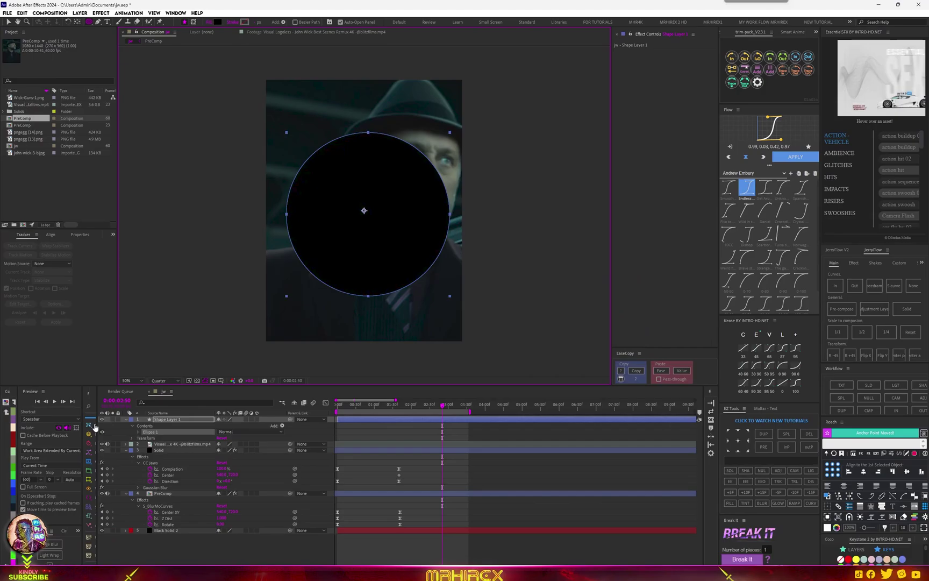
# - Change the circle's fill color from black to a pale peach cream and keep Shape Layer 1 selected
pyautogui.click(12, 487)
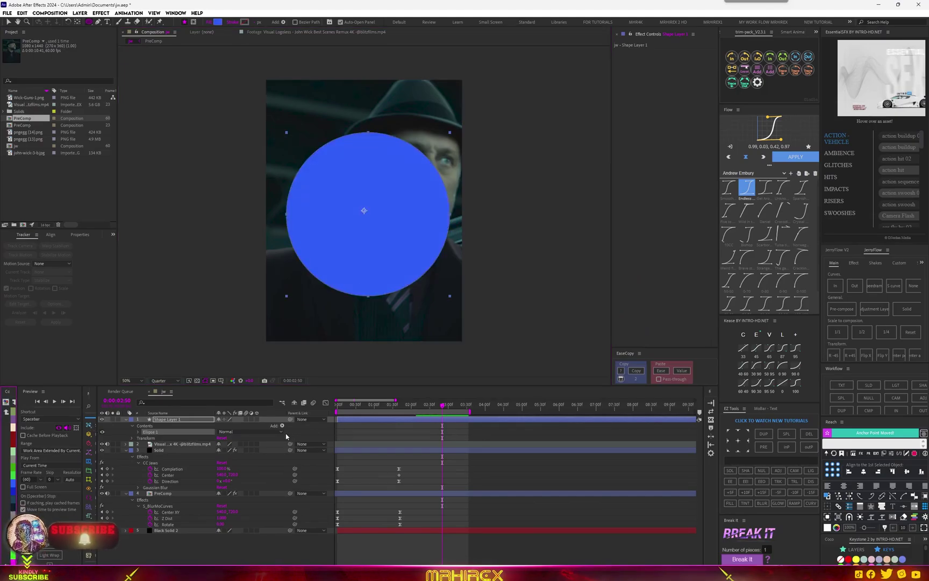
pyautogui.click(14, 427)
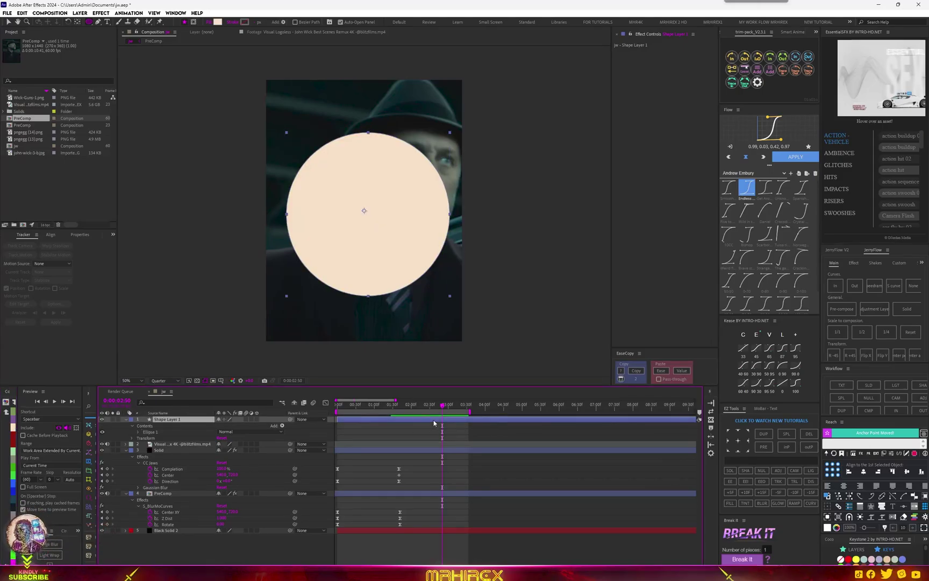
pyautogui.hotkey('ctrl', 'space')
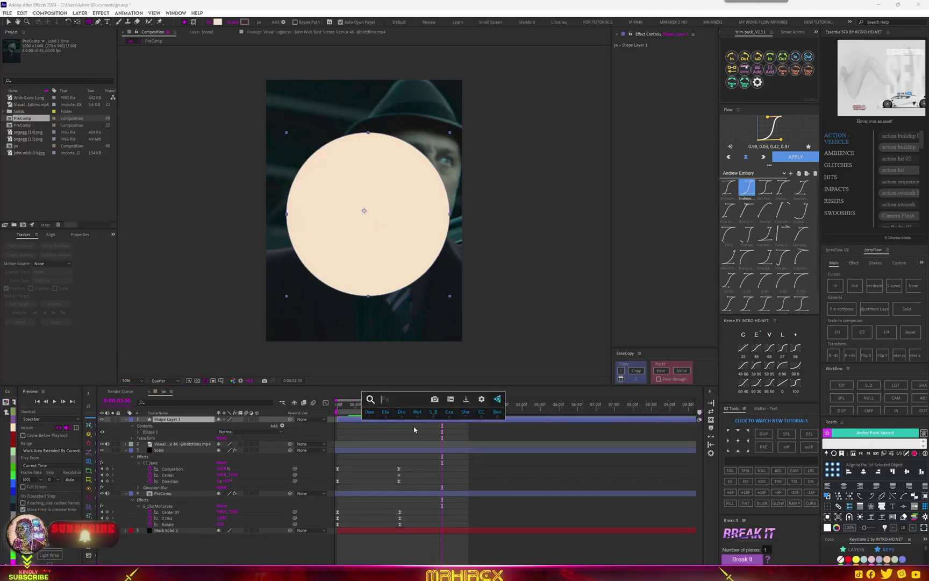
pyautogui.click(412, 426)
pyautogui.click(422, 418)
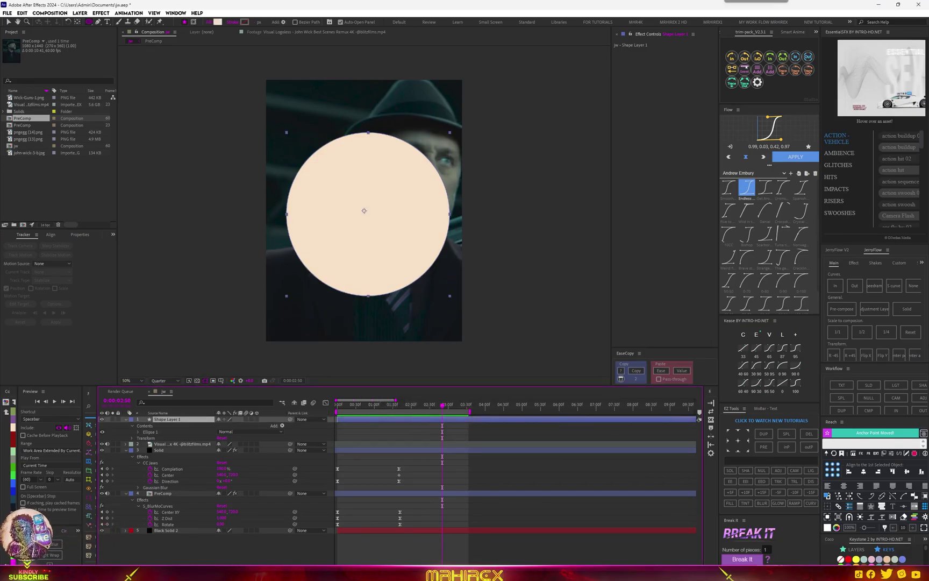
# - Pre-compose the circle's shape layer, and open the new precomp with the circle's Scale property shown
pyautogui.click(842, 314)
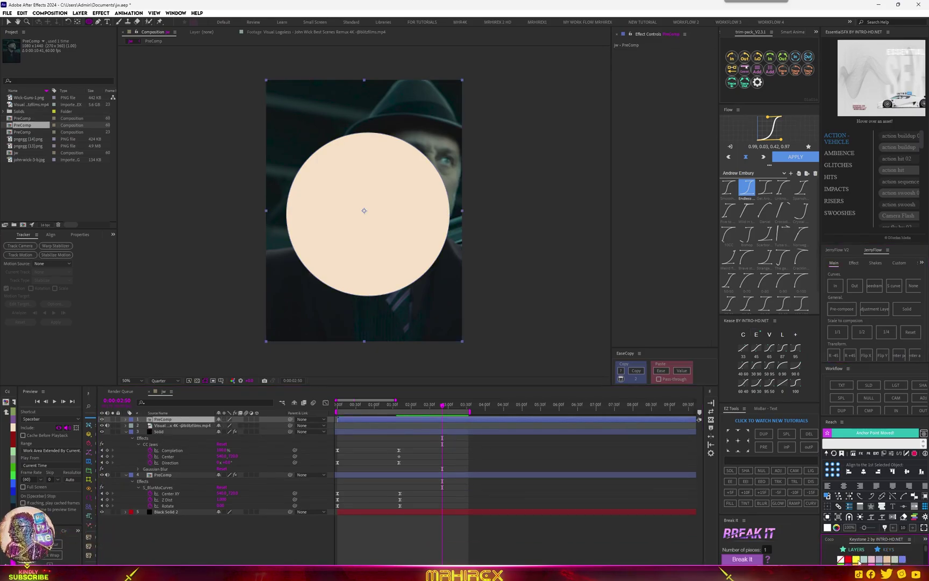
pyautogui.click(856, 560)
pyautogui.doubleClick(460, 421)
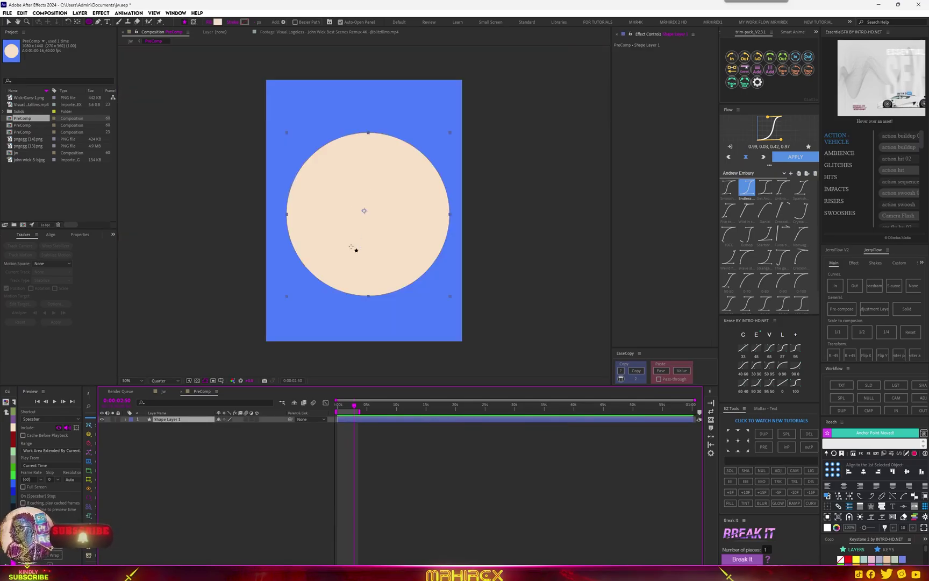
pyautogui.press('s')
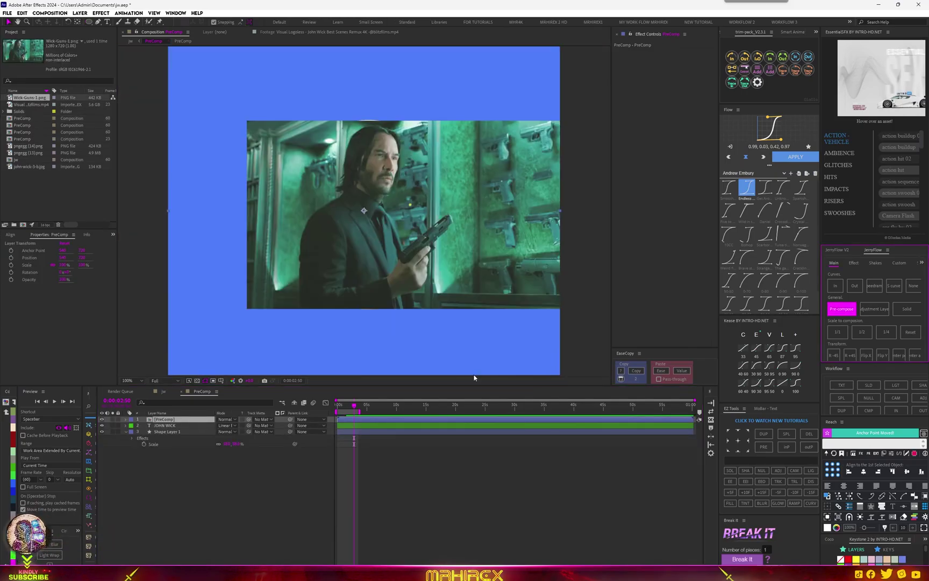
# - Place the JOHN WICK text above the picture precomp in Normal blending mode, and matte the picture with Shape Layer 1
pyautogui.click(225, 420)
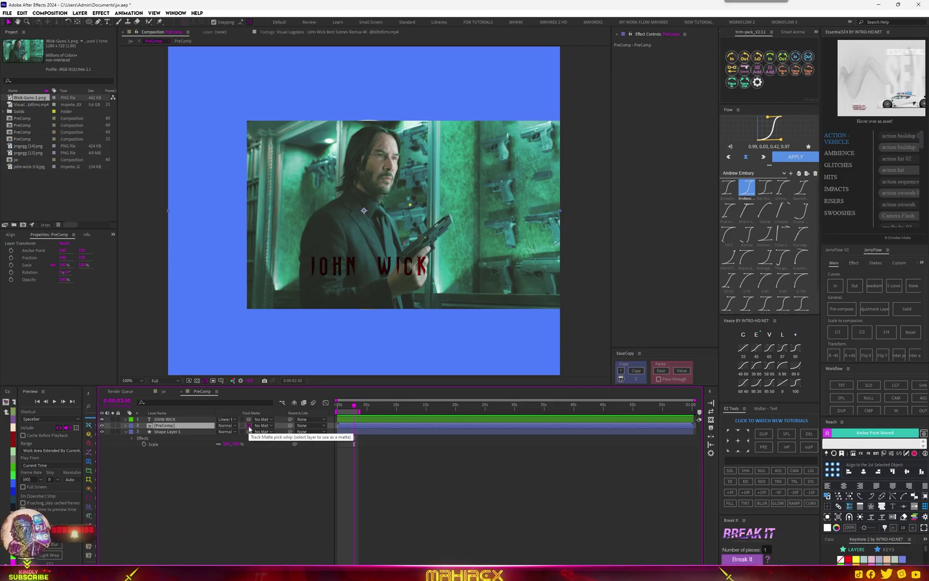
pyautogui.click(227, 419)
pyautogui.click(252, 93)
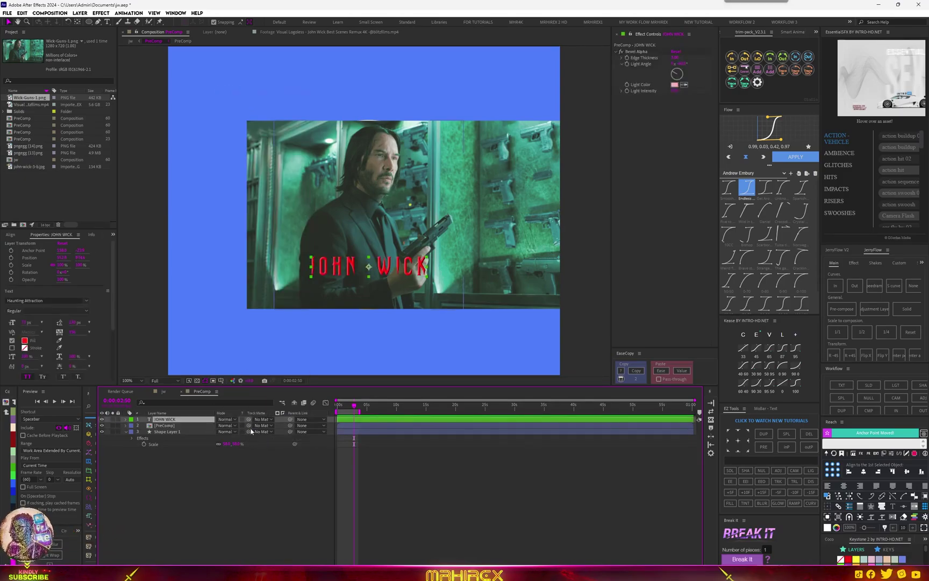
pyautogui.moveTo(249, 425); pyautogui.dragTo(178, 435)
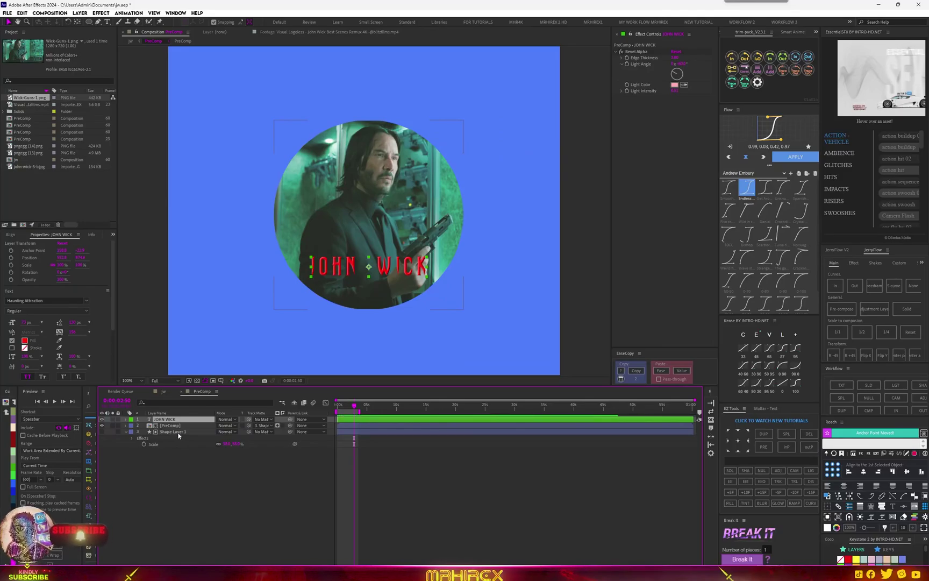
pyautogui.click(178, 433)
# - Apply the Black and White effect to the picture precomp inside the circle
pyautogui.click(182, 425)
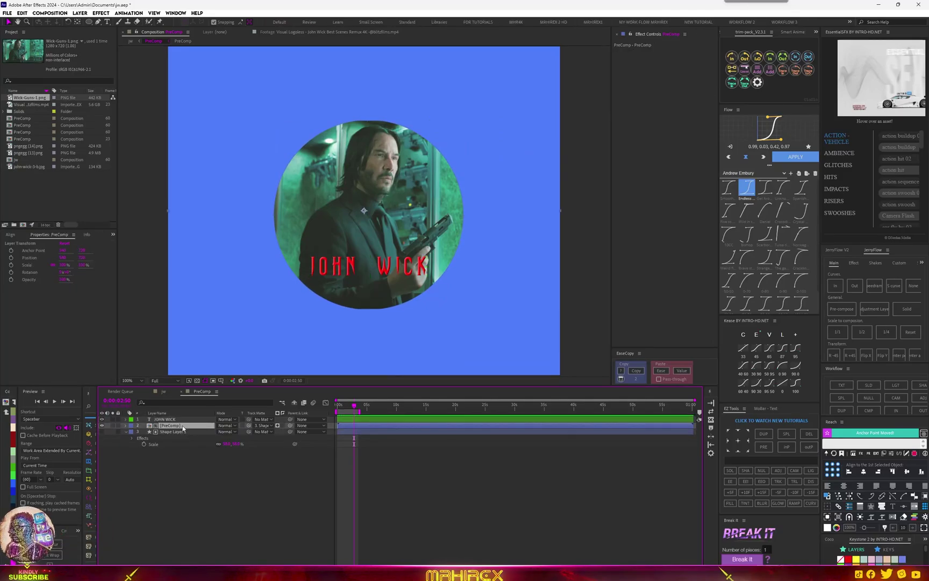
pyautogui.hotkey('ctrl', 'space')
pyautogui.write('bla')
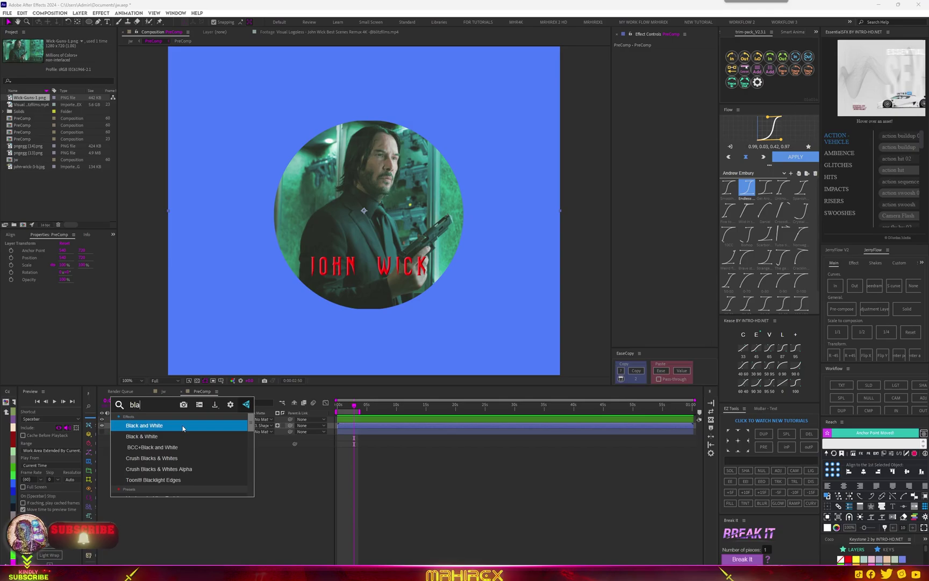
pyautogui.press('Return')
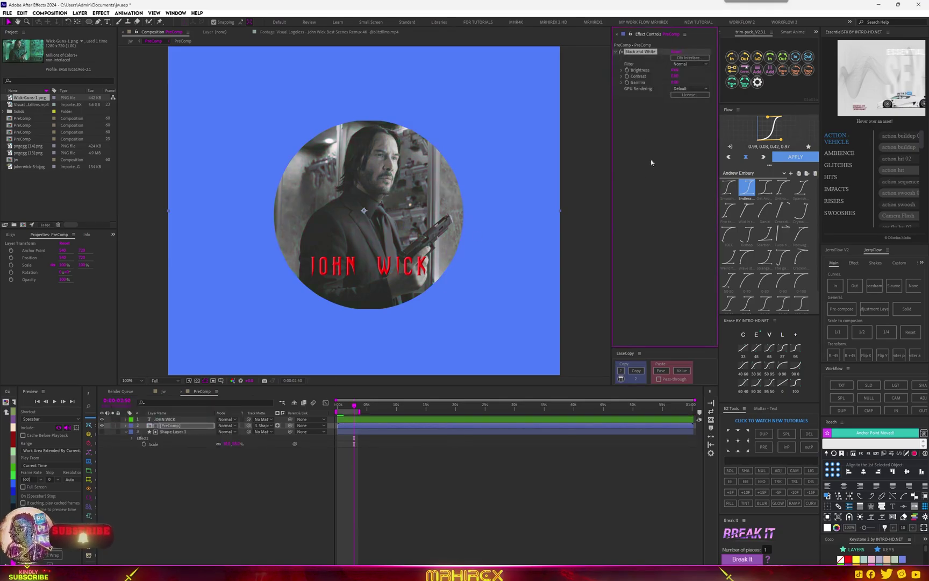
# - Add the Posterize effect to the picture precomp below Black and White
pyautogui.hotkey('ctrl', 'space')
pyautogui.write('po')
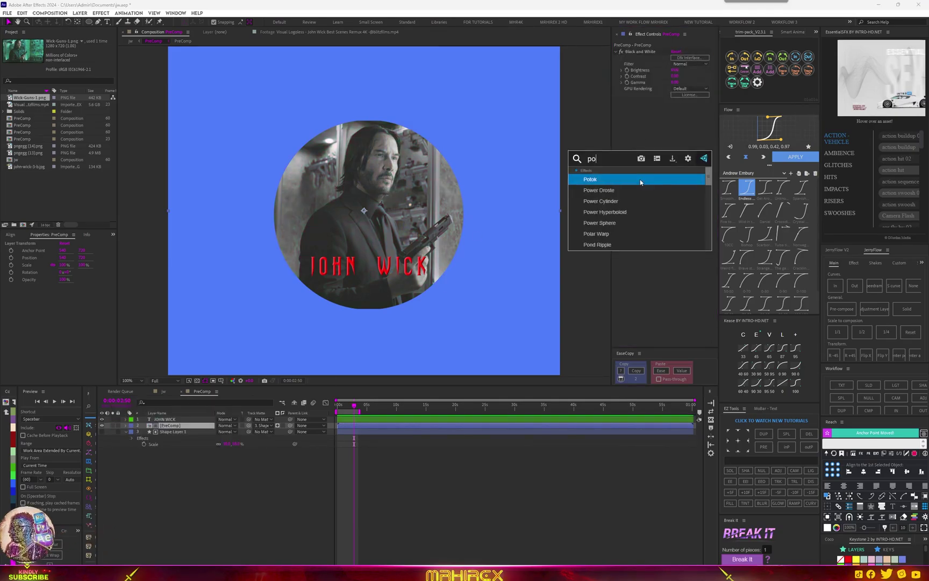
pyautogui.write('ster')
pyautogui.press('Return')
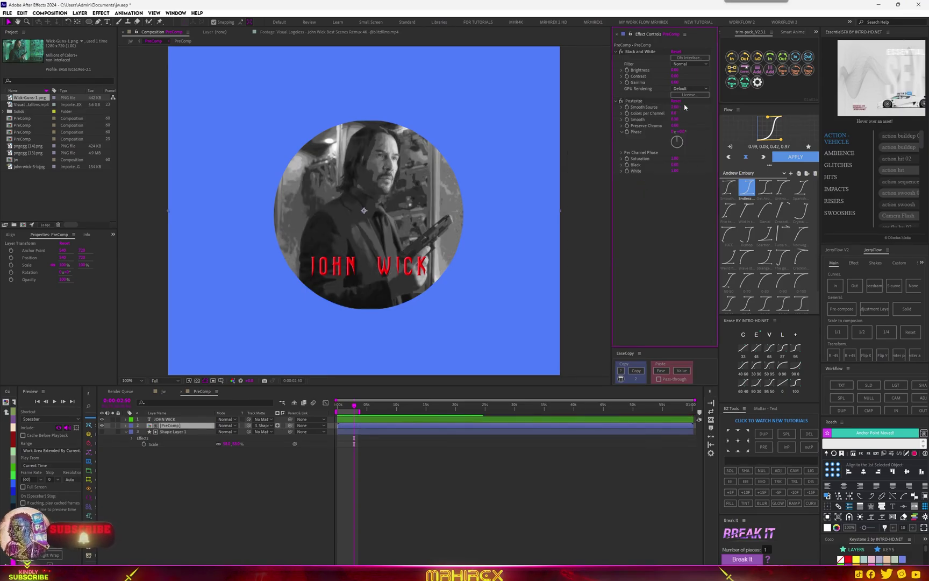
# - Fine-tune Posterize's Smooth Source, Colors per Channel and Preserve Chroma for a graphic poster look
pyautogui.moveTo(675, 107)
pyautogui.mouseDown()
pyautogui.moveTo(697, 104)
pyautogui.moveTo(669, 115)
pyautogui.mouseUp()
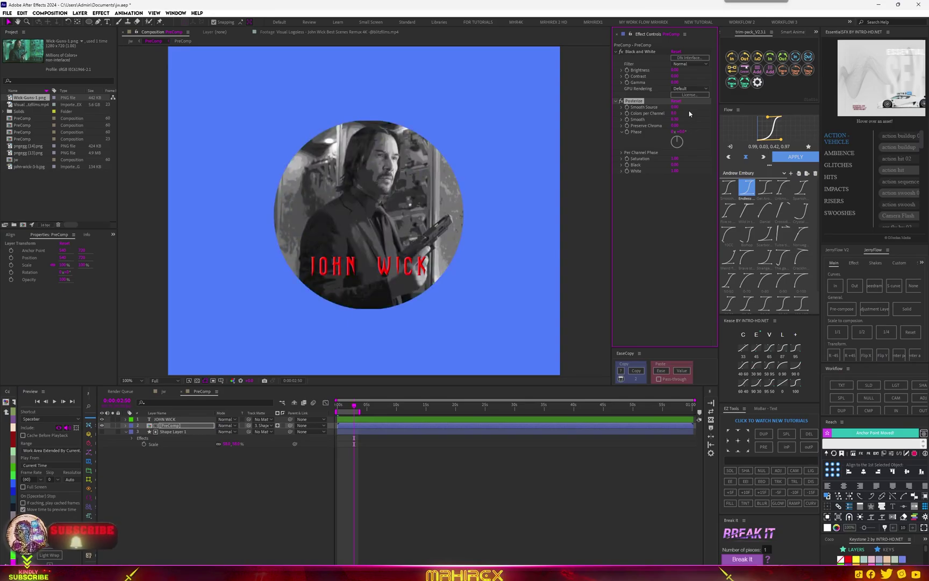
pyautogui.moveTo(673, 114); pyautogui.dragTo(666, 121)
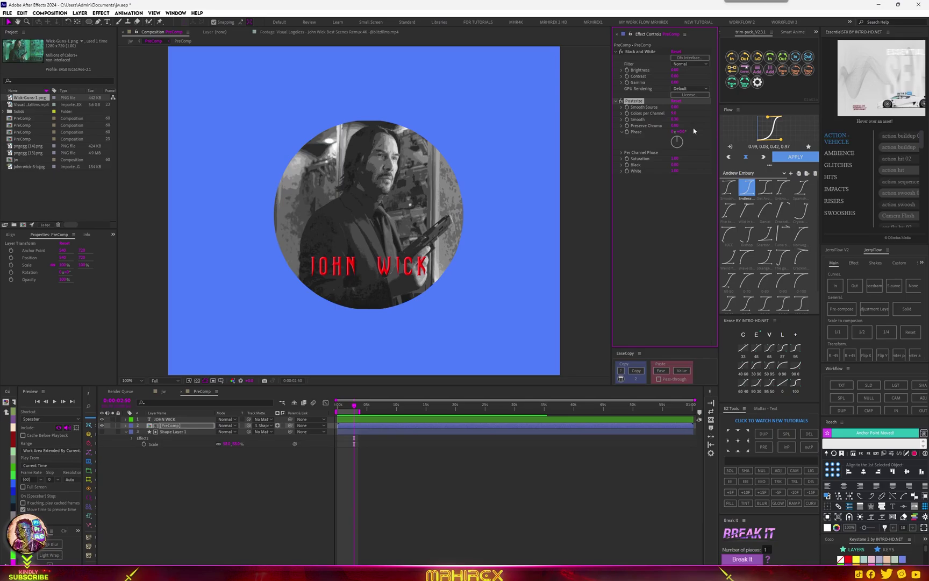
pyautogui.moveTo(675, 126); pyautogui.dragTo(689, 123)
pyautogui.moveTo(675, 107); pyautogui.dragTo(671, 109)
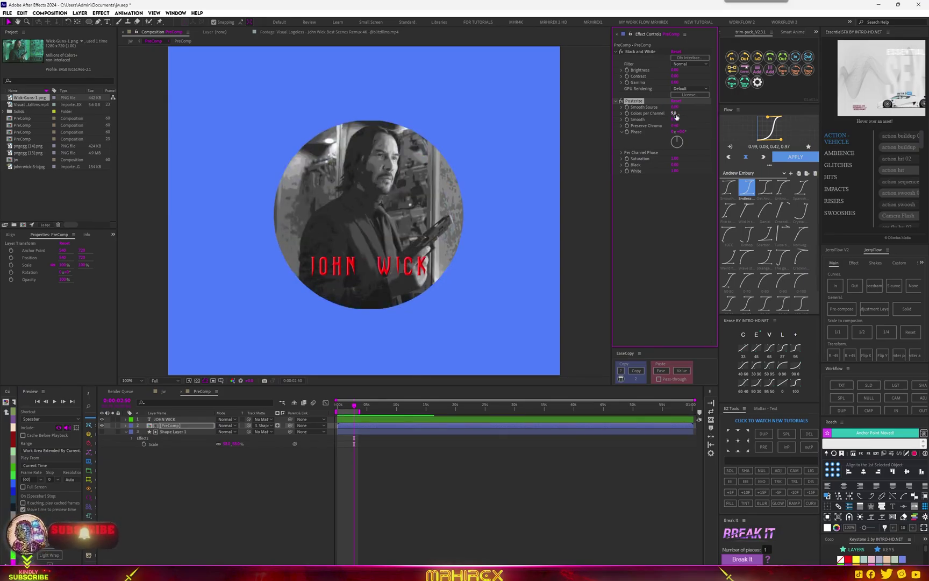
pyautogui.moveTo(676, 114); pyautogui.dragTo(667, 116)
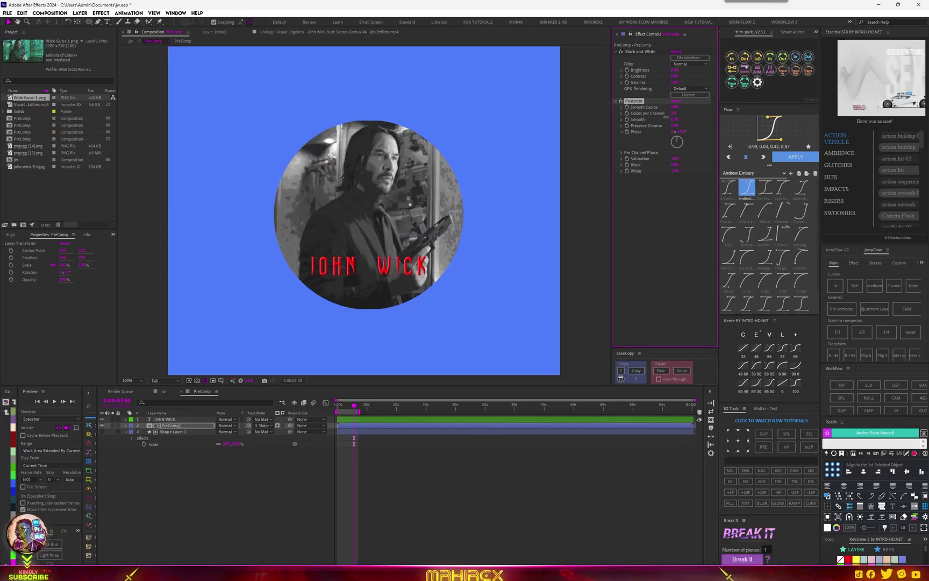
# - Add the Levels effect to the picture precomp and lower its gamma to darken the midtones
pyautogui.click(664, 238)
pyautogui.hotkey('ctrl', 'space')
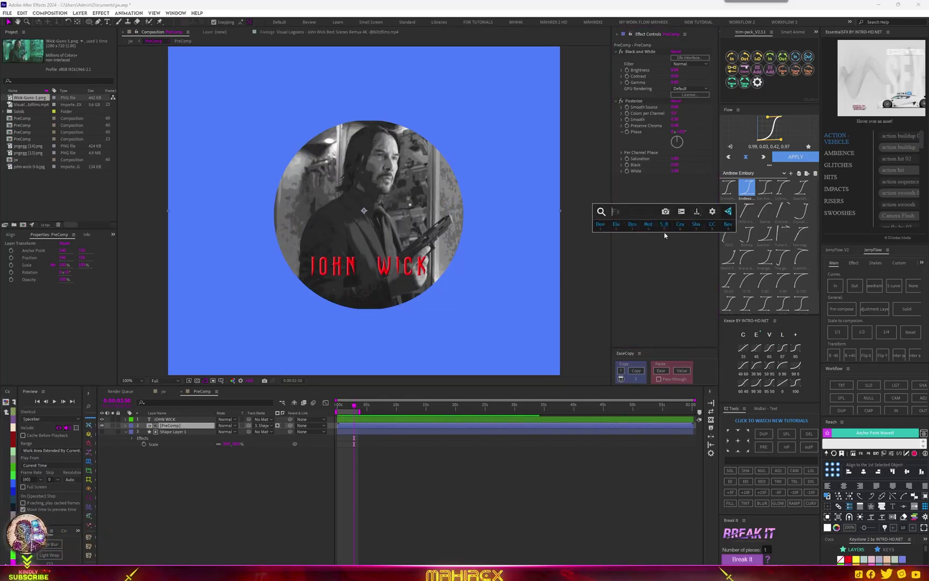
pyautogui.write('lev')
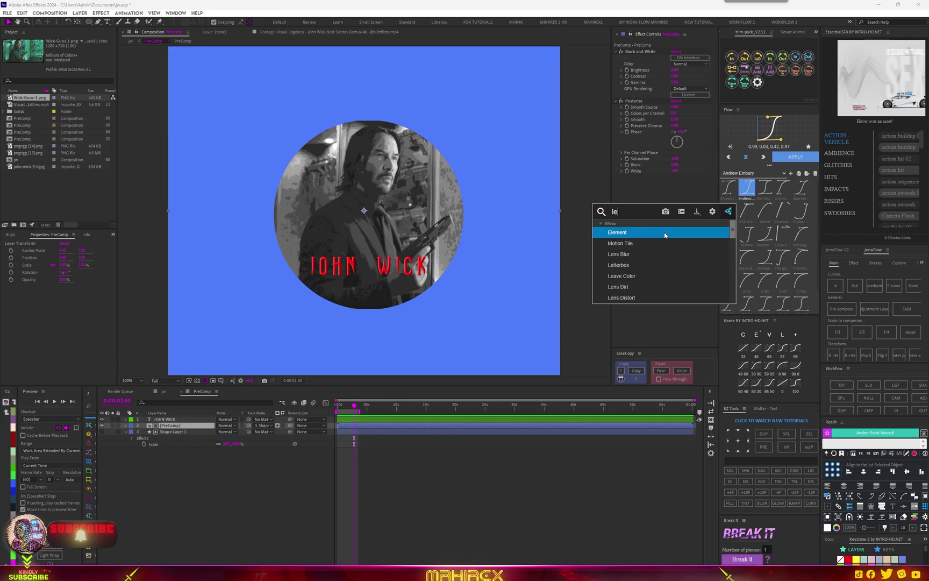
pyautogui.click(655, 232)
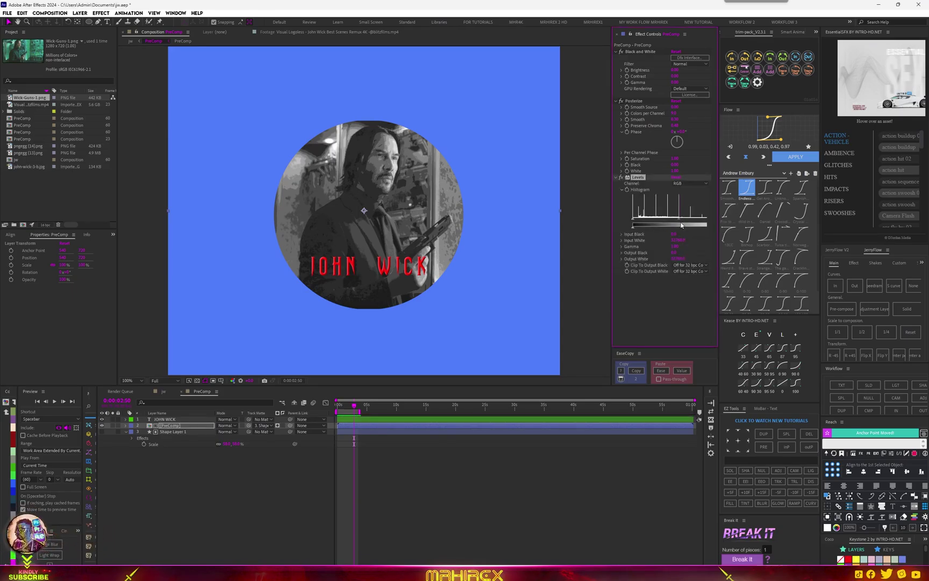
pyautogui.moveTo(675, 220); pyautogui.dragTo(690, 219)
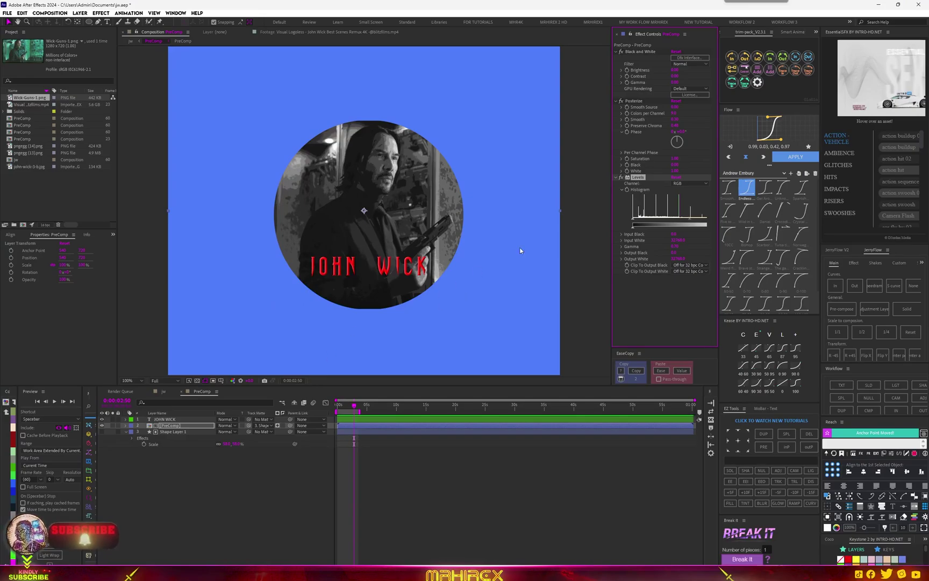
# - Try different hues for the JOHN WICK text fill and settle on a pinkish crimson red
pyautogui.click(403, 269)
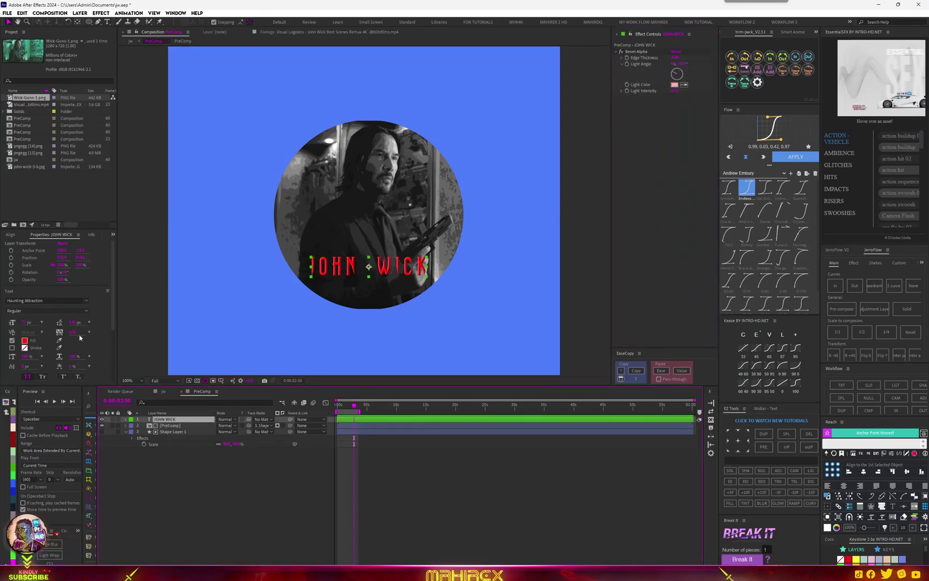
pyautogui.click(24, 340)
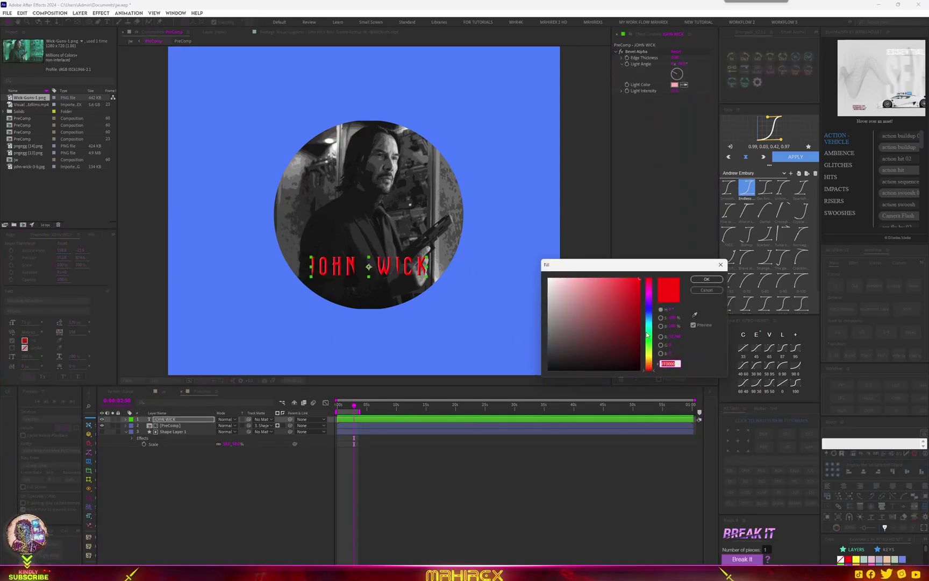
pyautogui.click(647, 352)
pyautogui.click(644, 290)
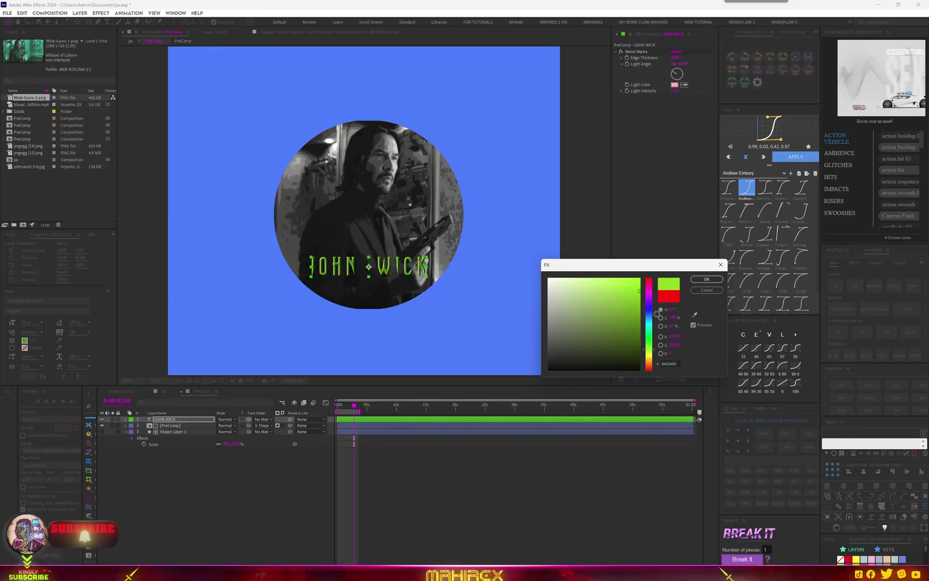
pyautogui.moveTo(649, 311); pyautogui.dragTo(649, 294)
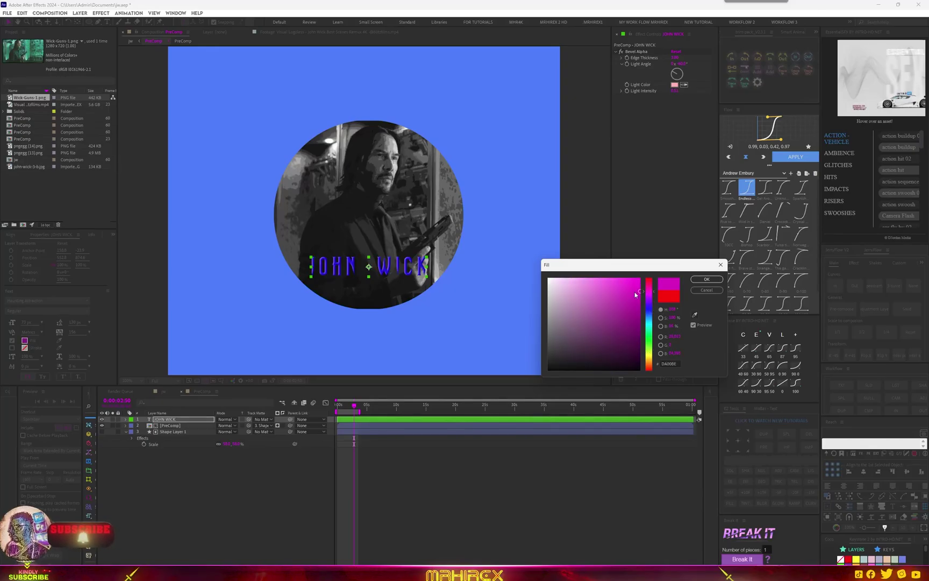
pyautogui.click(648, 330)
pyautogui.click(648, 284)
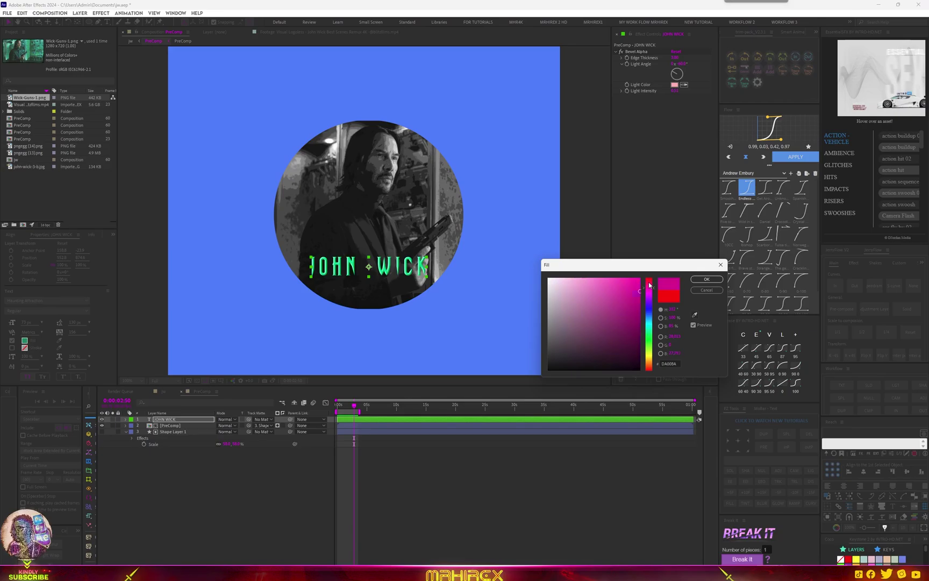
pyautogui.click(706, 280)
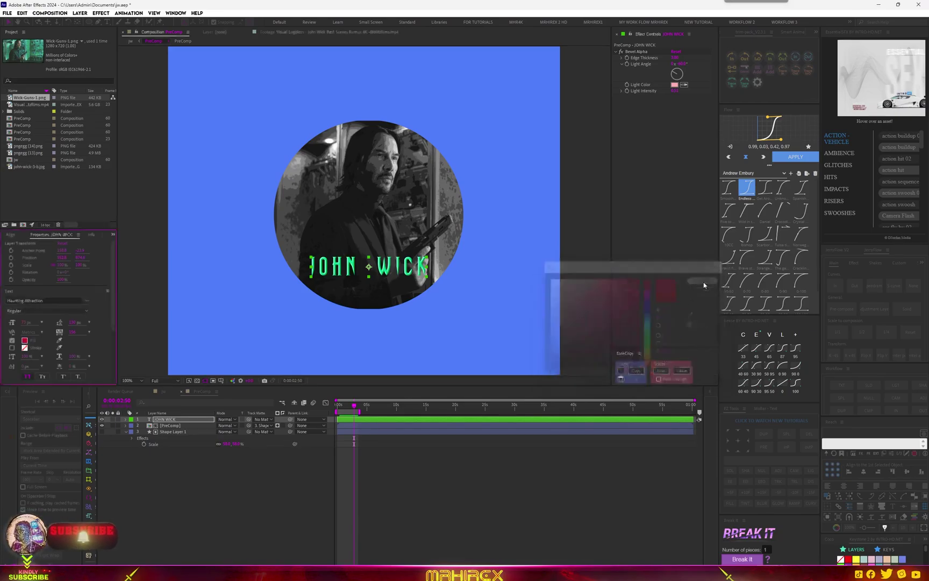
# - Pre-compose the picture precomp together with its matte, Shape Layer 1, leaving the JOHN WICK text separate
pyautogui.click(169, 419)
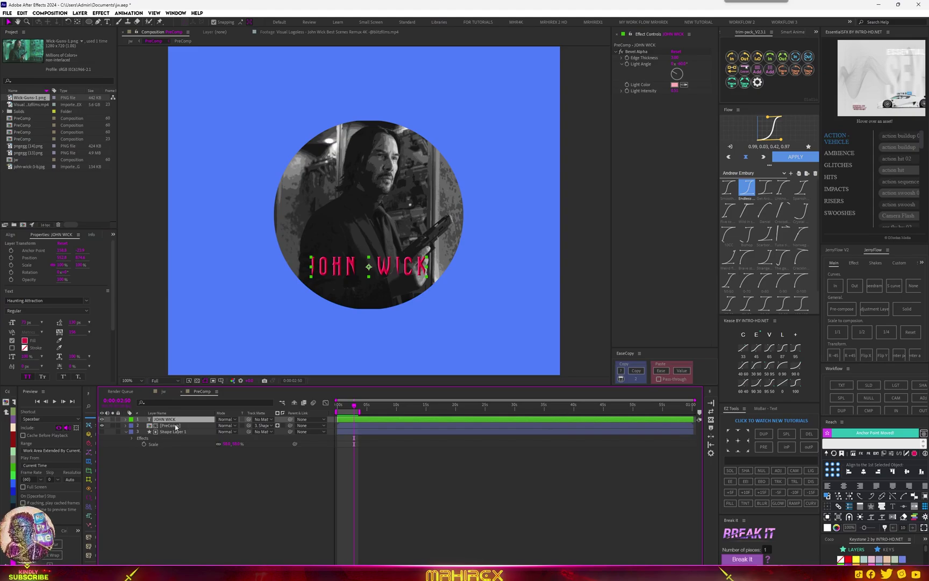
pyautogui.click(178, 426)
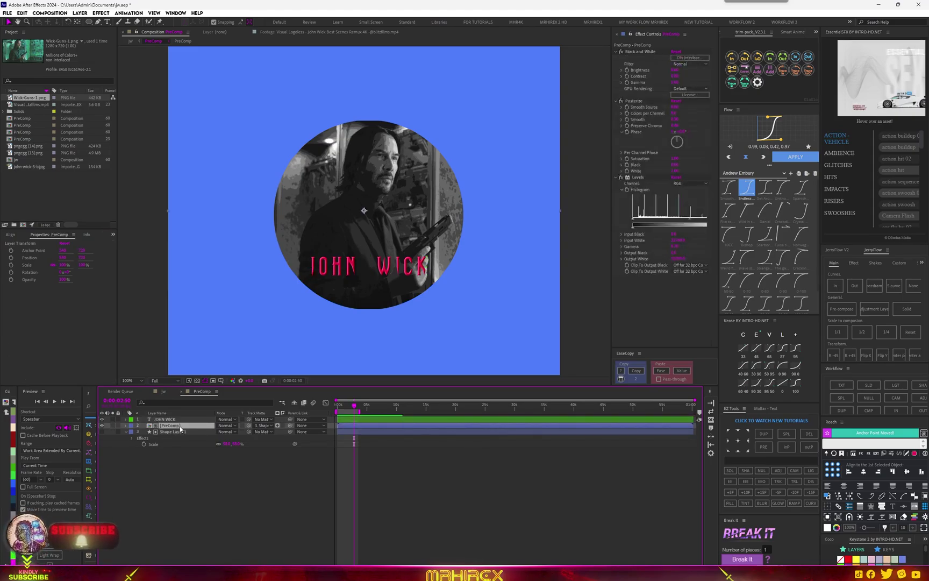
pyautogui.keyDown('shift'); pyautogui.click(182, 431); pyautogui.keyUp('shift')
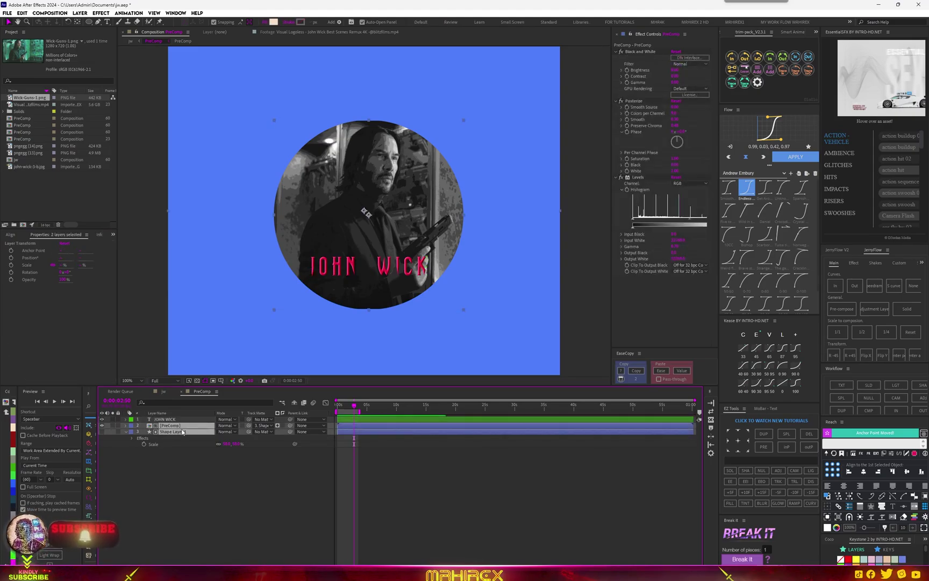
pyautogui.click(841, 310)
# - Apply the Bevel Alpha effect to the circular picture precomp and inspect its edge up close
pyautogui.hotkey('ctrl', 'space')
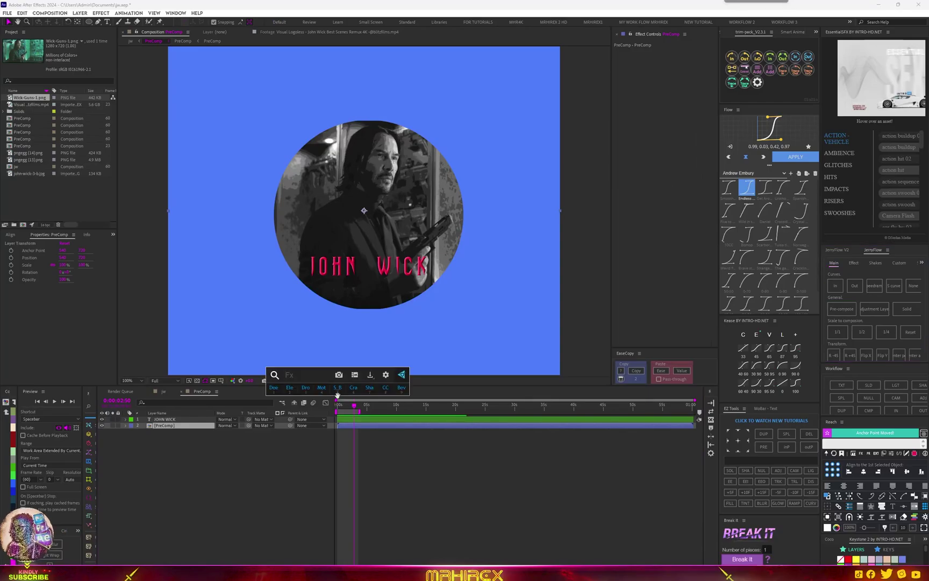
pyautogui.write('bevel')
pyautogui.press('Return')
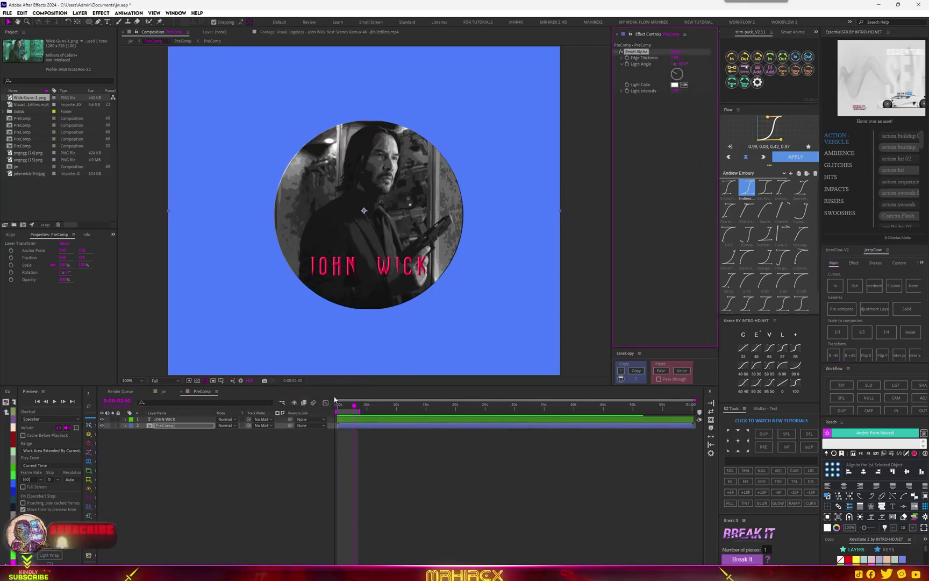
pyautogui.press('.')
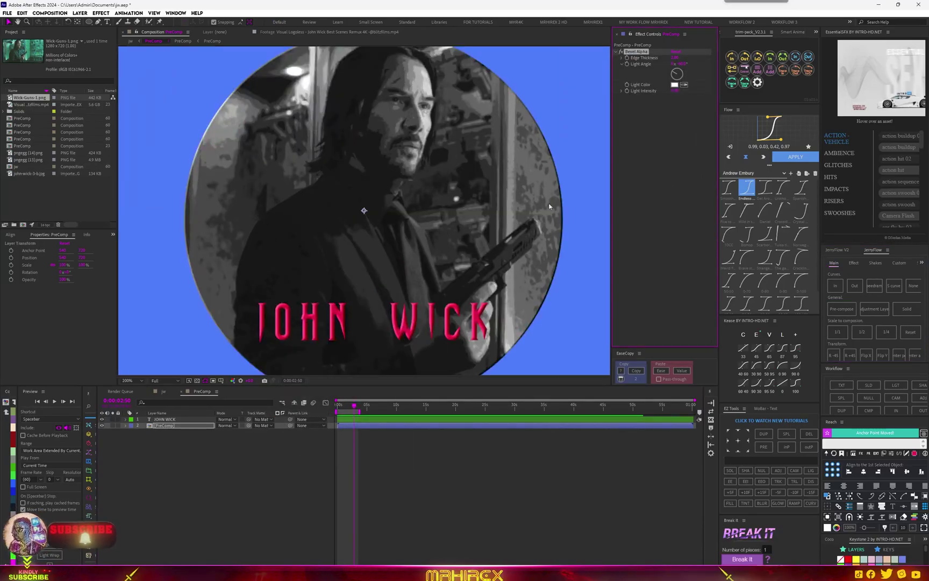
# - Increase the Bevel Alpha edge thickness and light intensity on the circular picture precomp for a more pronounced rim
pyautogui.moveTo(676, 58); pyautogui.dragTo(698, 58)
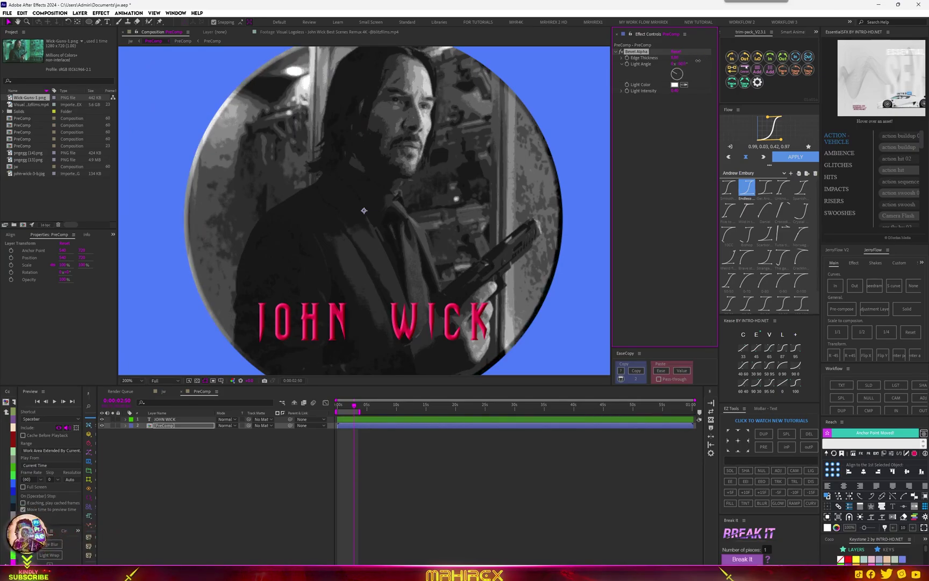
pyautogui.moveTo(675, 90); pyautogui.dragTo(707, 89)
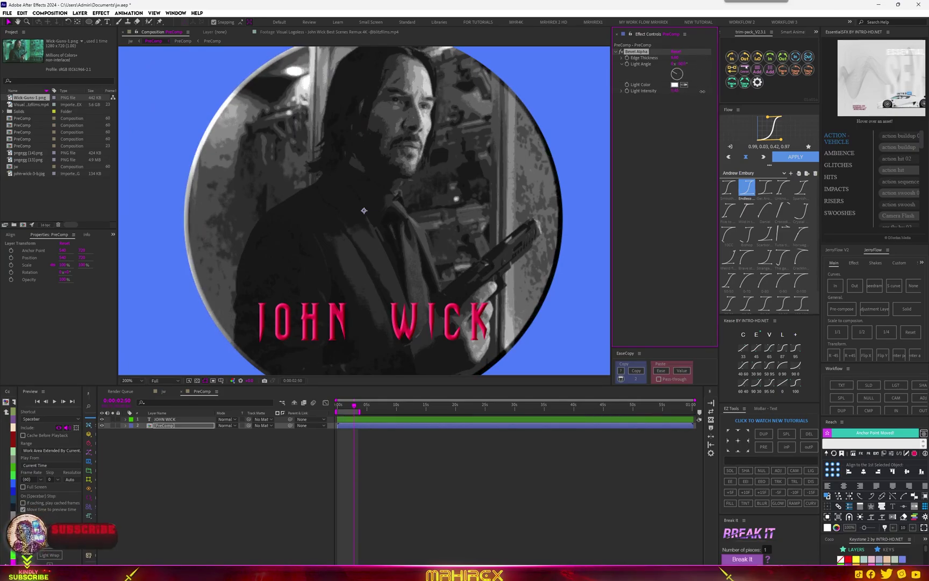
pyautogui.press(',')
pyautogui.press(',')
pyautogui.press(',')
pyautogui.press('.')
pyautogui.press('.')
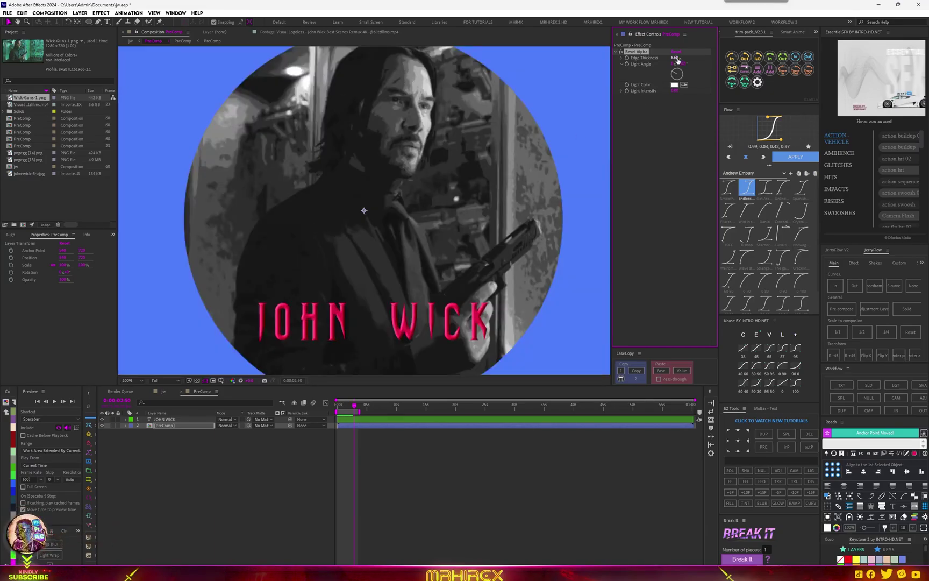
pyautogui.moveTo(695, 87); pyautogui.dragTo(698, 85)
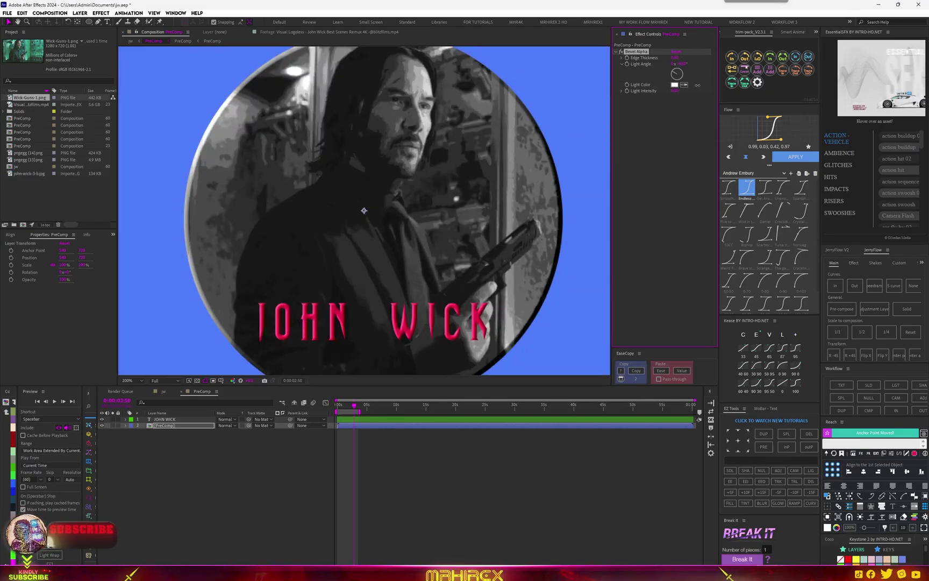
pyautogui.click(661, 146)
pyautogui.scroll(-2, 463, 233)
pyautogui.scroll(2, 385, 247)
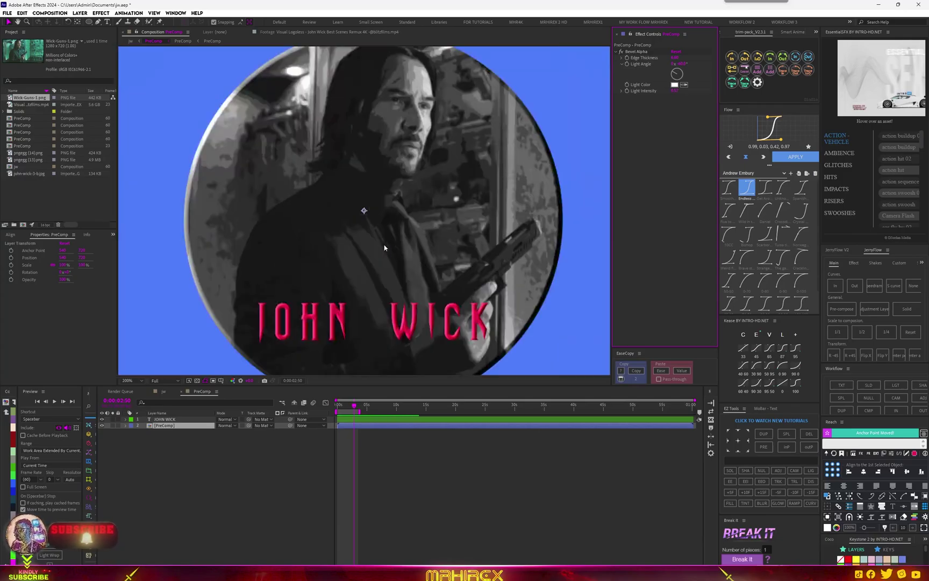
pyautogui.scroll(-1, 439, 218)
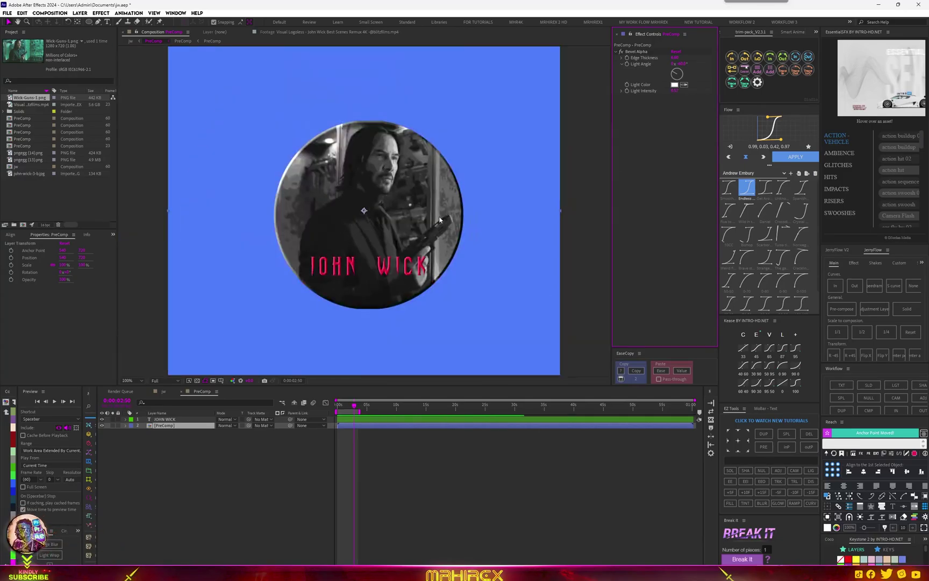
# - Apply the Tritone effect to the circular picture precomp and set its midtones to a bright cyan
pyautogui.hotkey('ctrl', 'space')
pyautogui.write('tri')
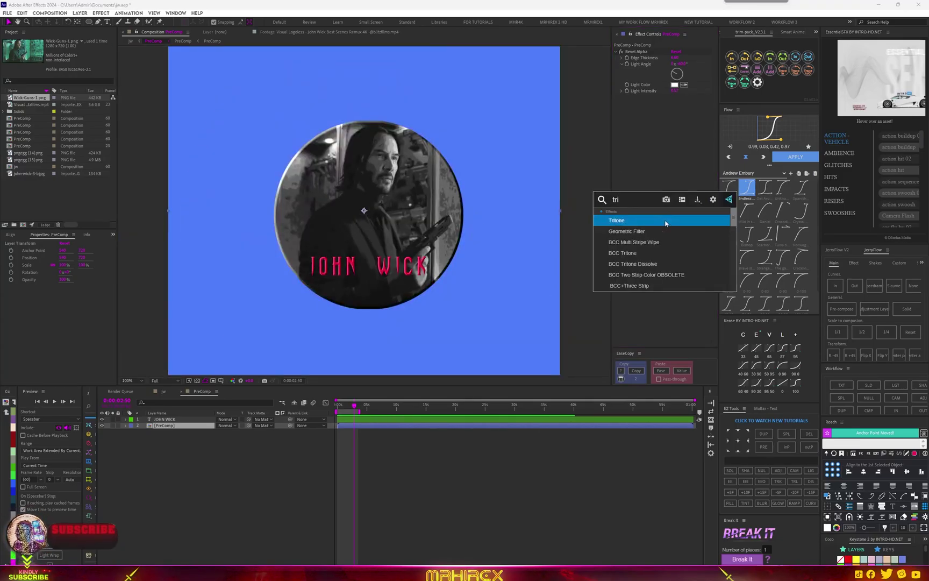
pyautogui.press('Return')
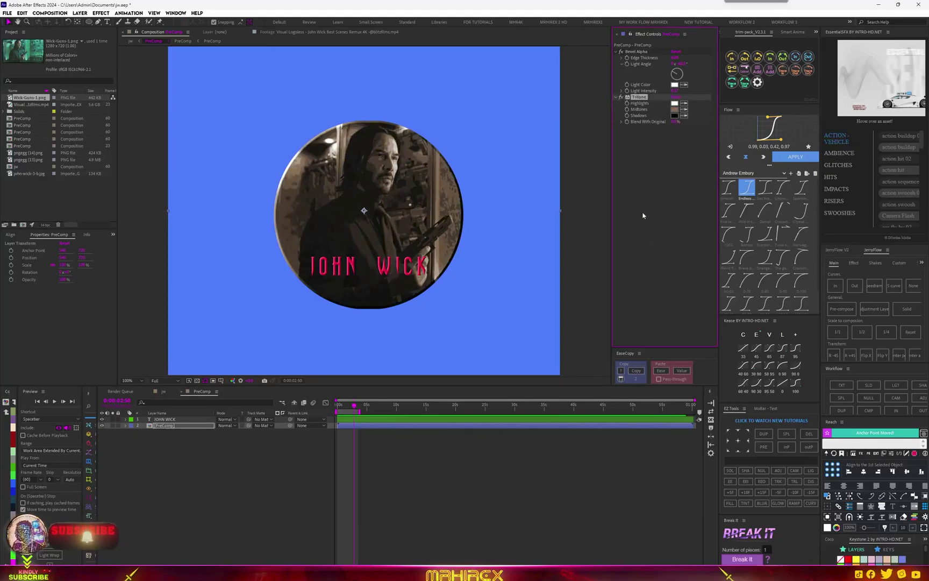
pyautogui.click(675, 109)
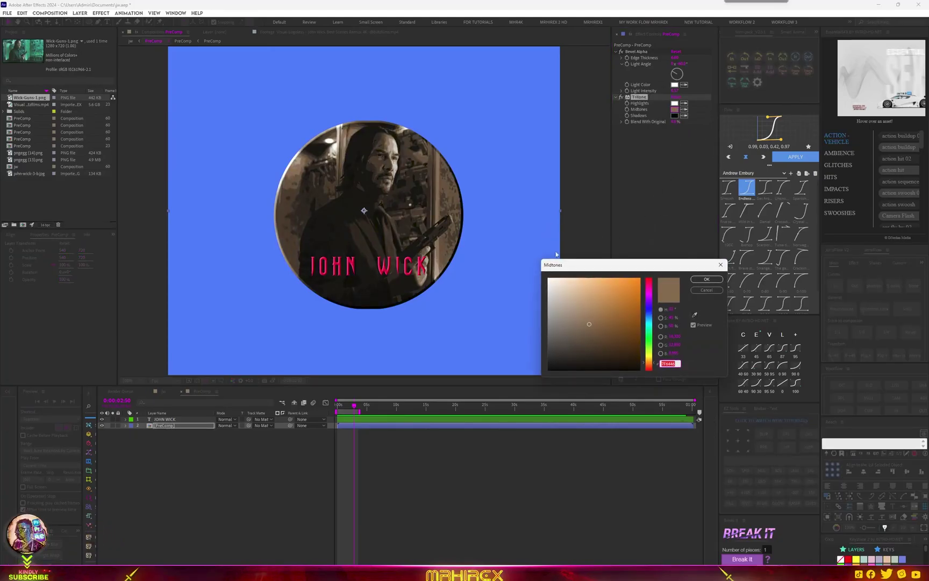
pyautogui.write('004EDC')
pyautogui.moveTo(641, 290); pyautogui.dragTo(653, 273)
pyautogui.click(649, 355)
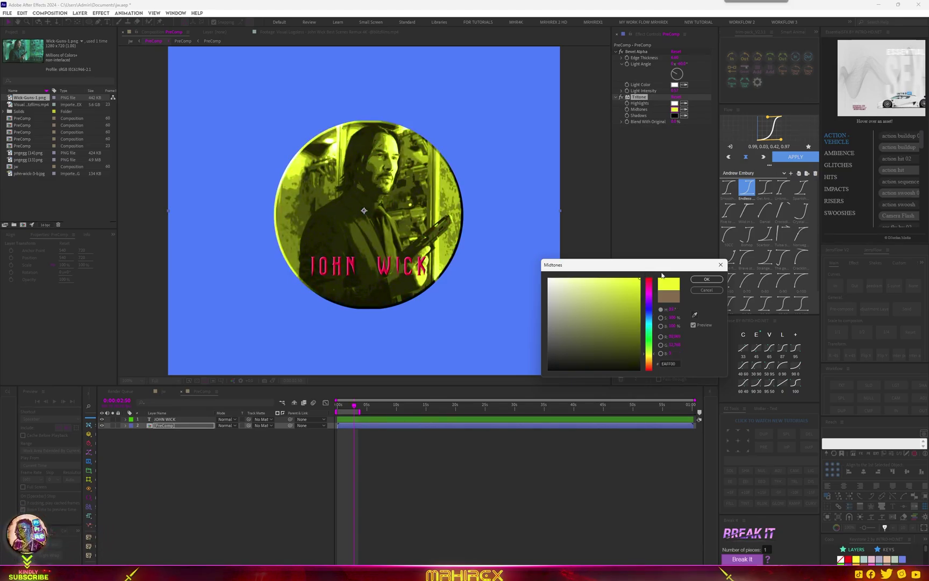
pyautogui.moveTo(649, 316); pyautogui.dragTo(649, 324)
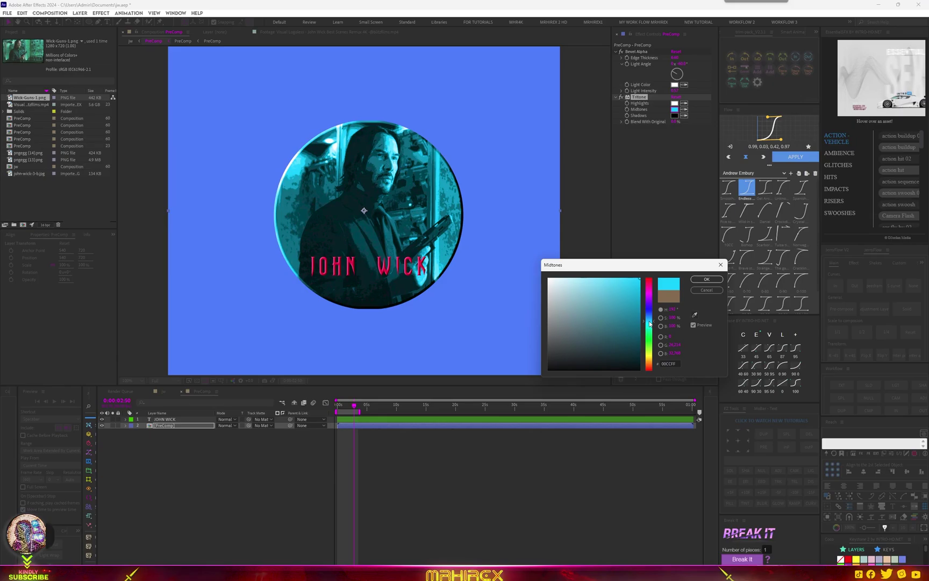
pyautogui.click(706, 279)
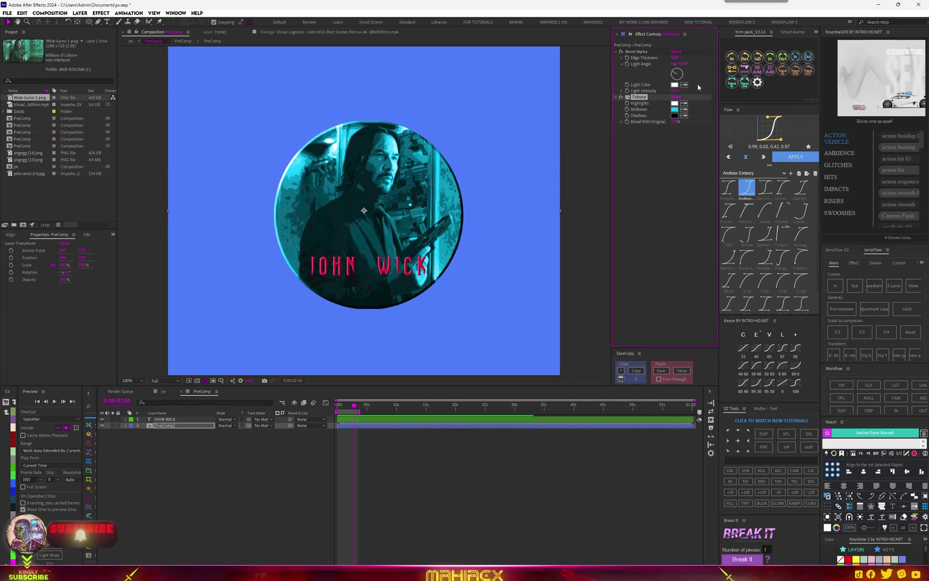
# - Fine-tune the Bevel Alpha light intensity and edge thickness on the circular picture, then collapse the Bevel Alpha and Tritone settings
pyautogui.moveTo(676, 91); pyautogui.dragTo(696, 87)
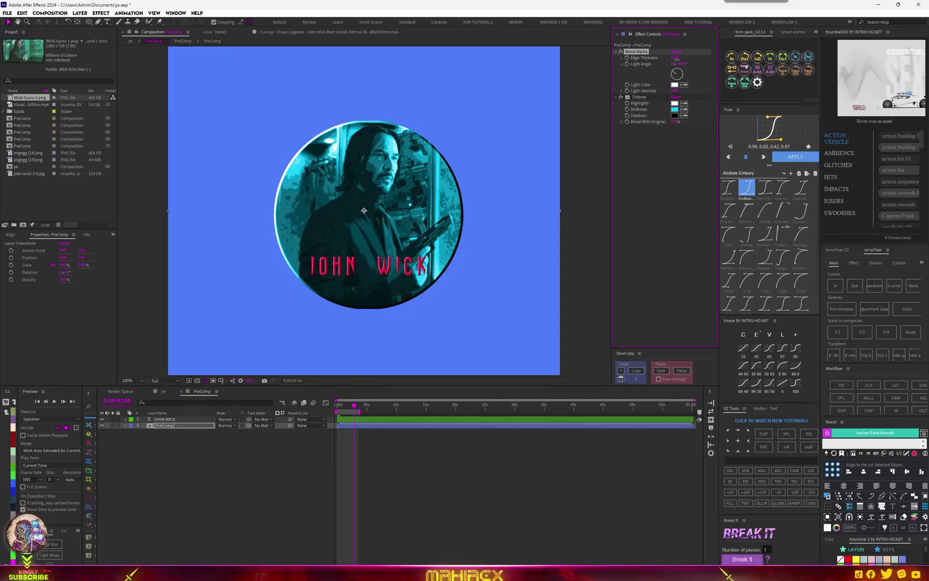
pyautogui.moveTo(684, 57); pyautogui.dragTo(676, 63)
pyautogui.click(616, 52)
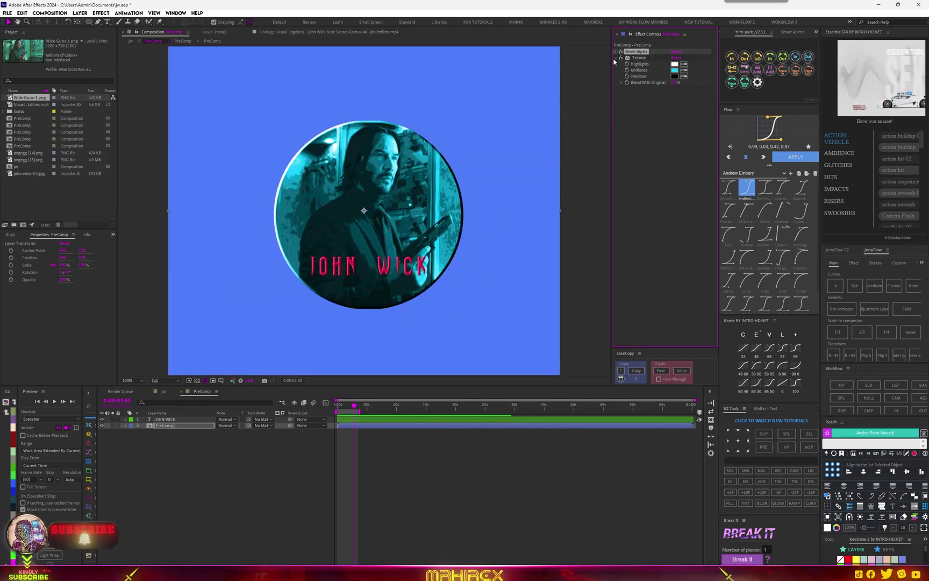
pyautogui.click(616, 58)
pyautogui.click(346, 459)
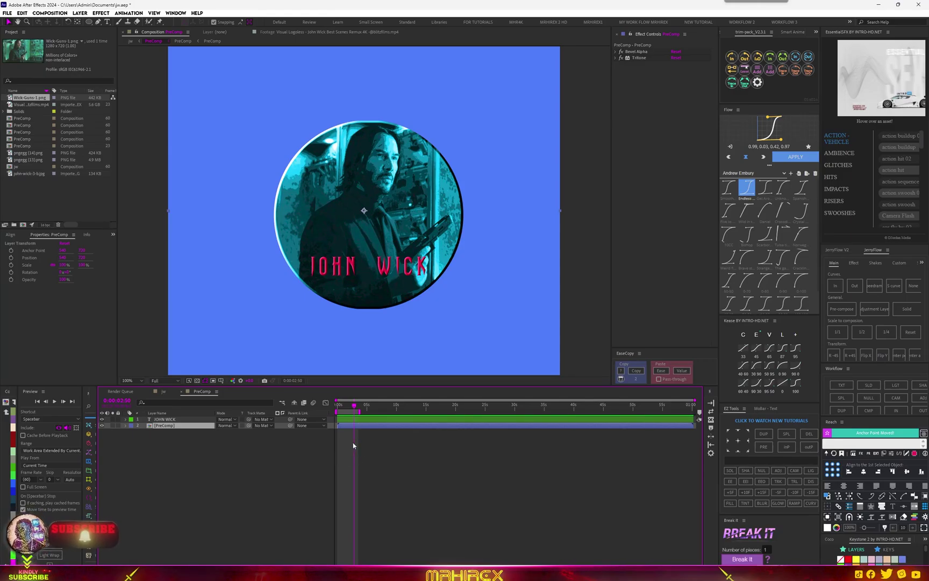
pyautogui.keyDown('shift'); pyautogui.click(194, 419); pyautogui.keyUp('shift')
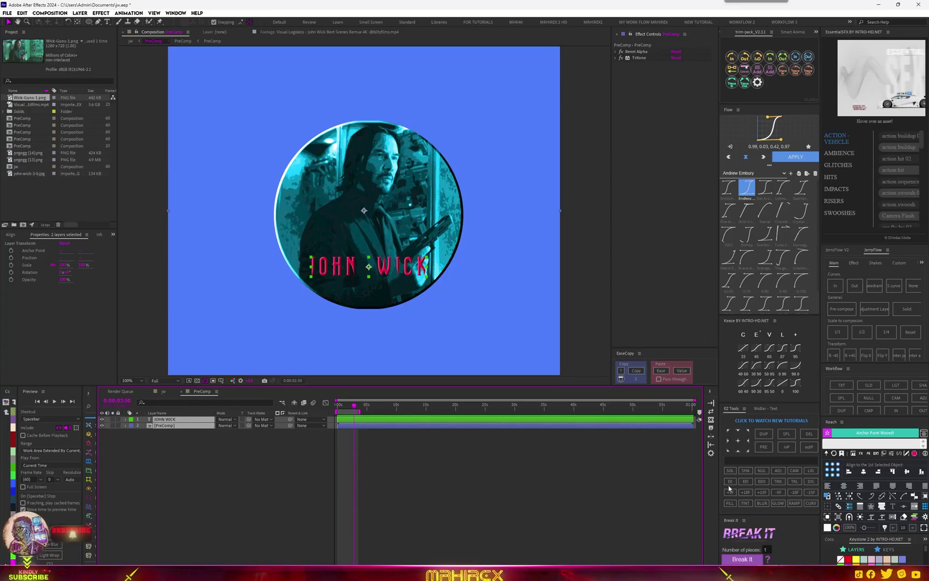
pyautogui.click(268, 458)
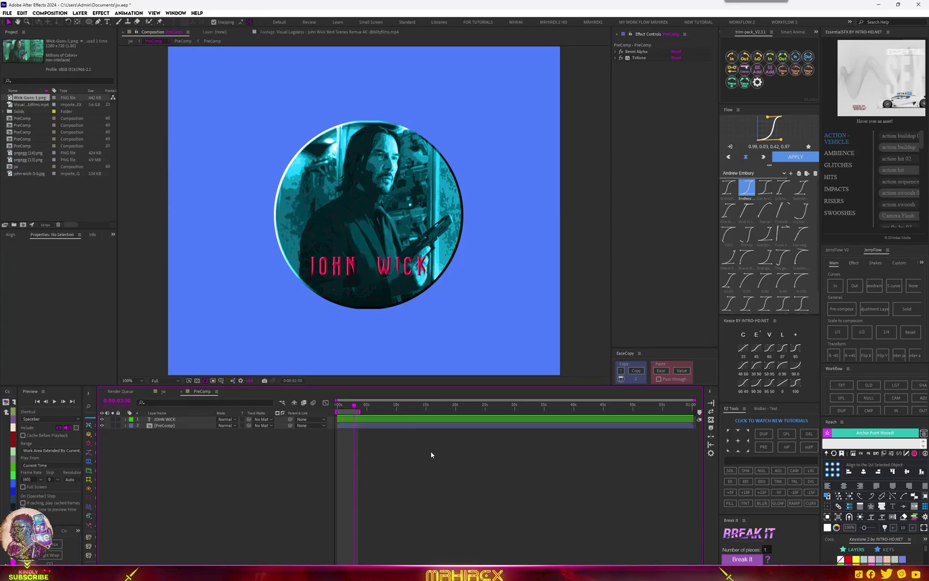
# - Add the john-wick-3 JPG image as the uppermost layer of the jw composition and pre-compose it
pyautogui.click(165, 392)
pyautogui.scroll(3, 352, 232)
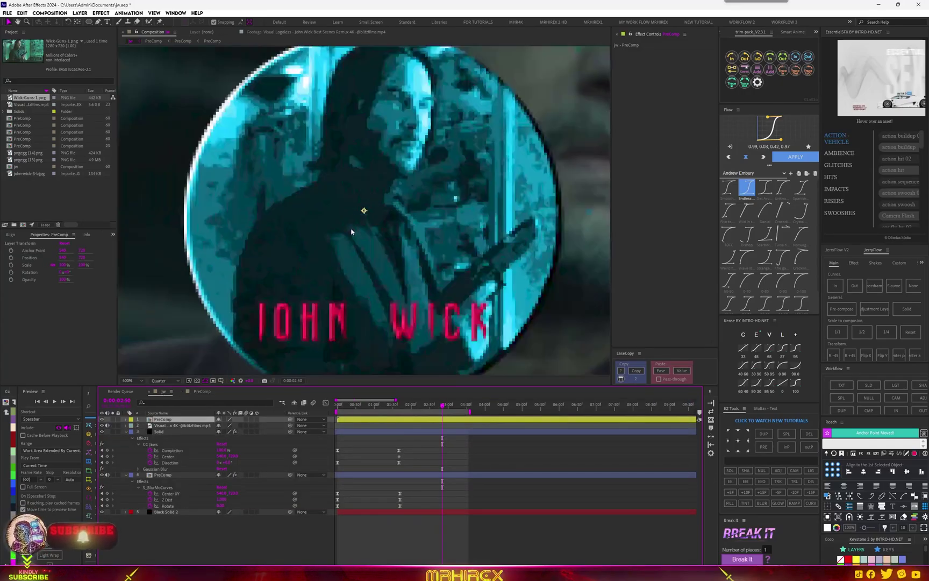
pyautogui.scroll(-6, 352, 232)
pyautogui.scroll(2, 352, 232)
pyautogui.scroll(-2, 352, 231)
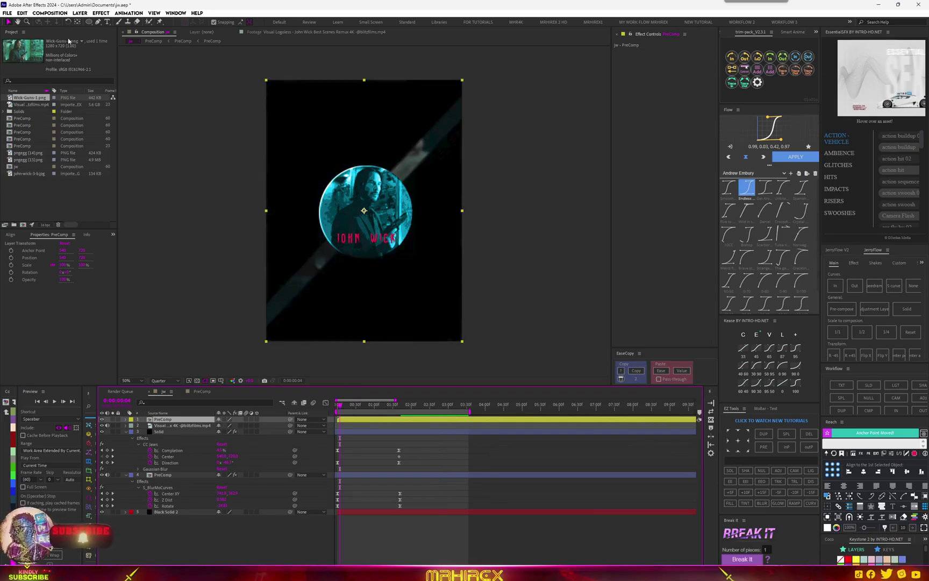
pyautogui.click(27, 174)
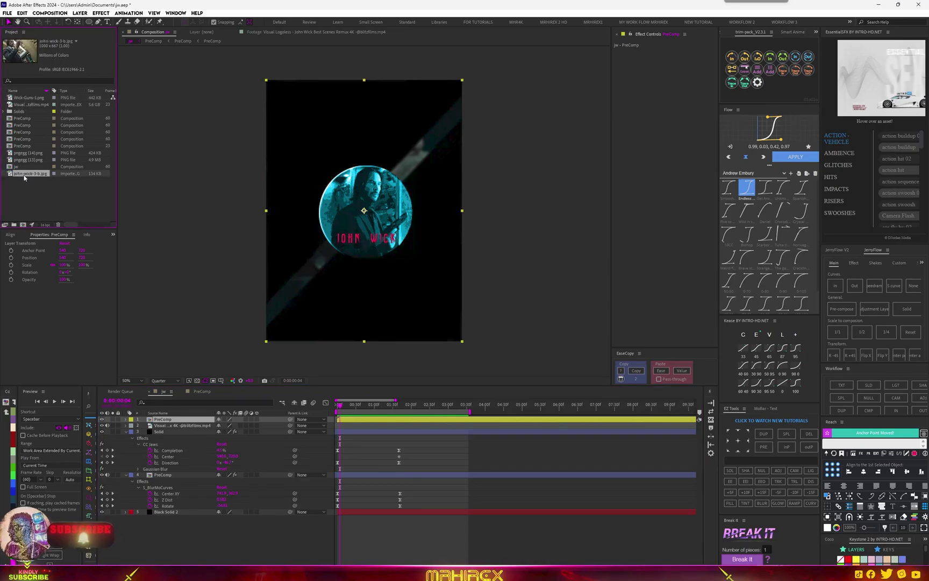
pyautogui.moveTo(25, 176); pyautogui.dragTo(178, 423)
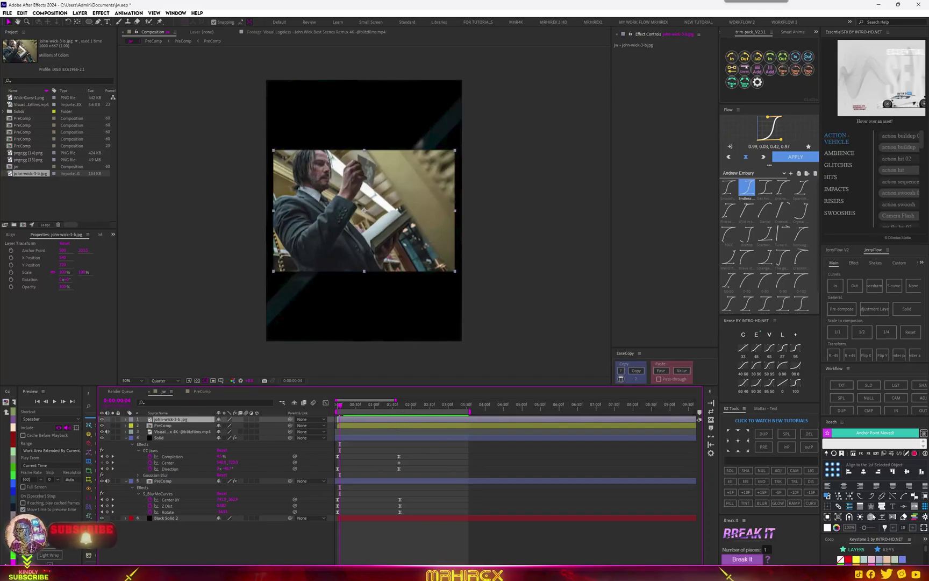
pyautogui.click(842, 308)
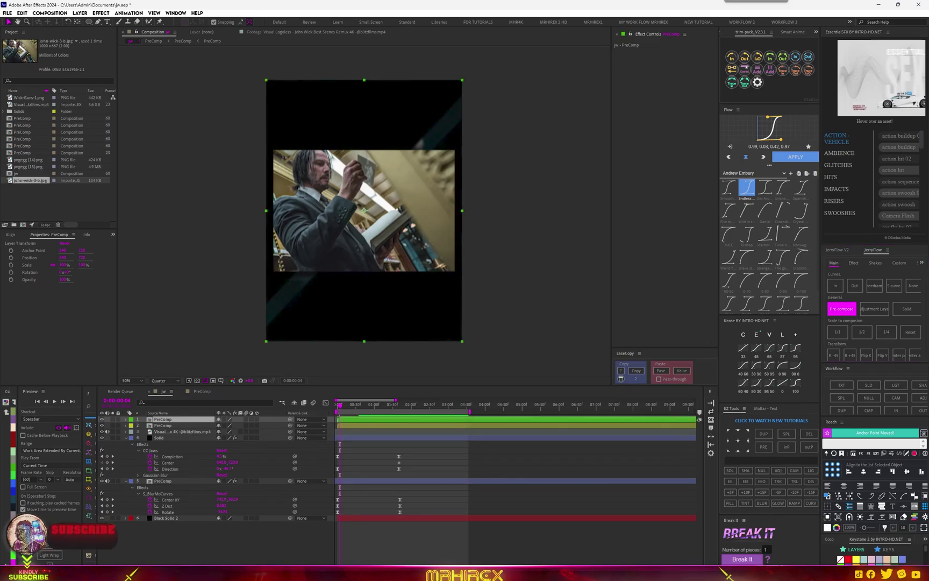
# - Open the new image precomp and scale up the picture until it fills the whole frame height
pyautogui.doubleClick(355, 420)
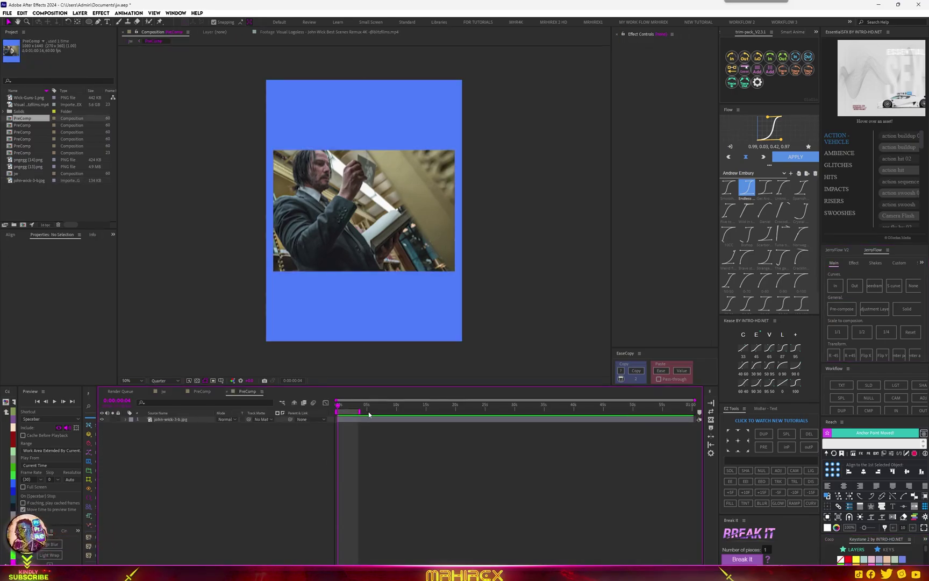
pyautogui.click(198, 381)
pyautogui.click(197, 381)
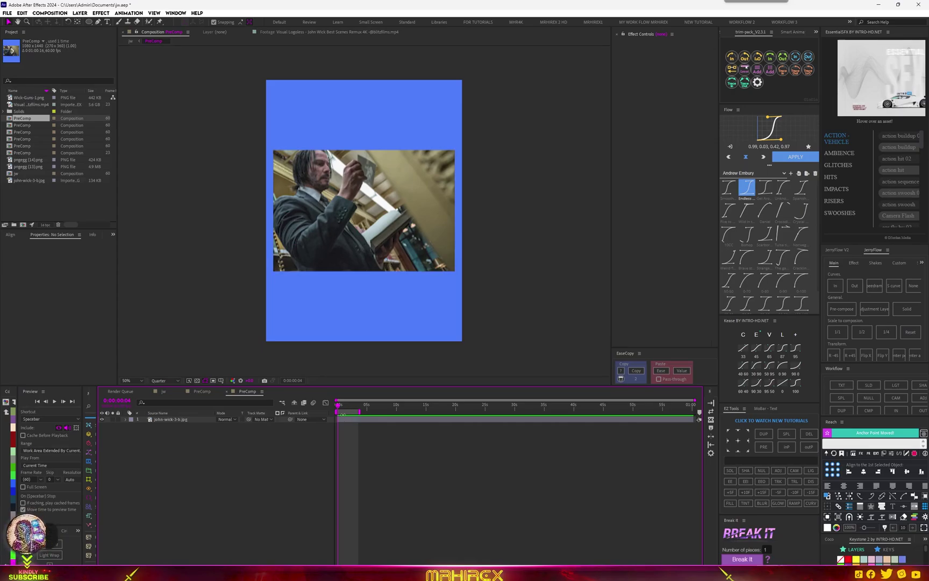
pyautogui.click(346, 421)
pyautogui.press('s')
pyautogui.moveTo(237, 426); pyautogui.dragTo(301, 417)
pyautogui.click(337, 277)
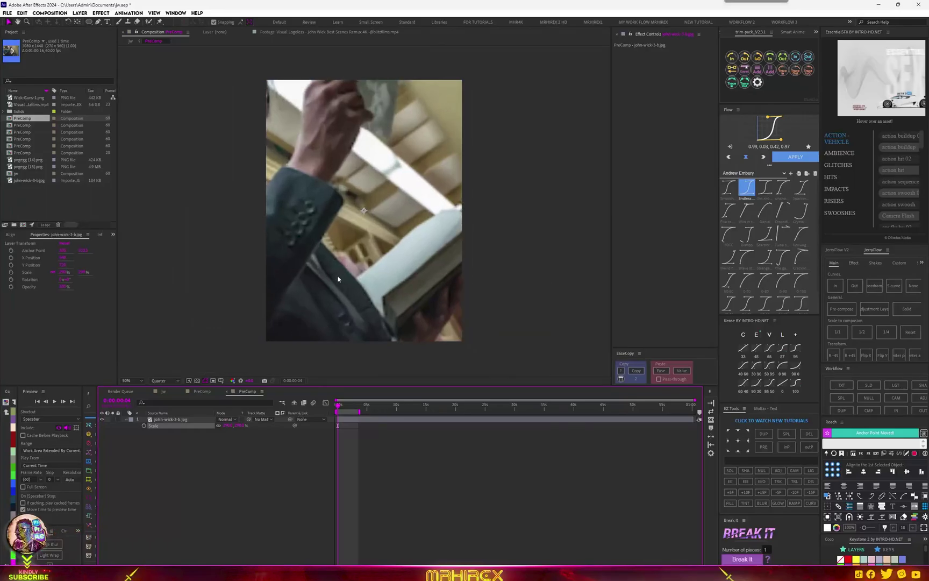
# - Reposition the enlarged picture so the man's face and jacket fill the precomp frame
pyautogui.moveTo(452, 271); pyautogui.dragTo(453, 272)
pyautogui.scroll(-2, 376, 284)
pyautogui.scroll(1, 365, 219)
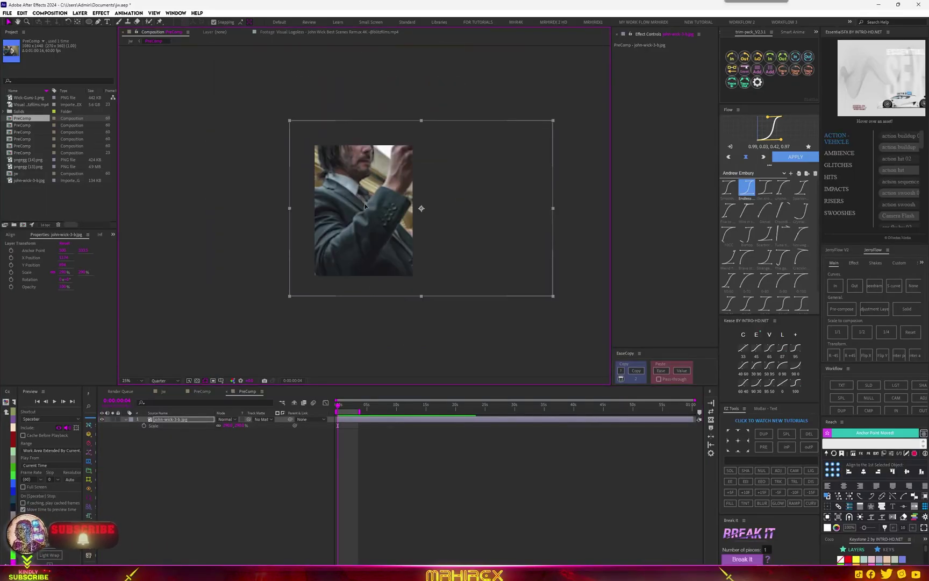
pyautogui.moveTo(365, 195); pyautogui.dragTo(374, 224)
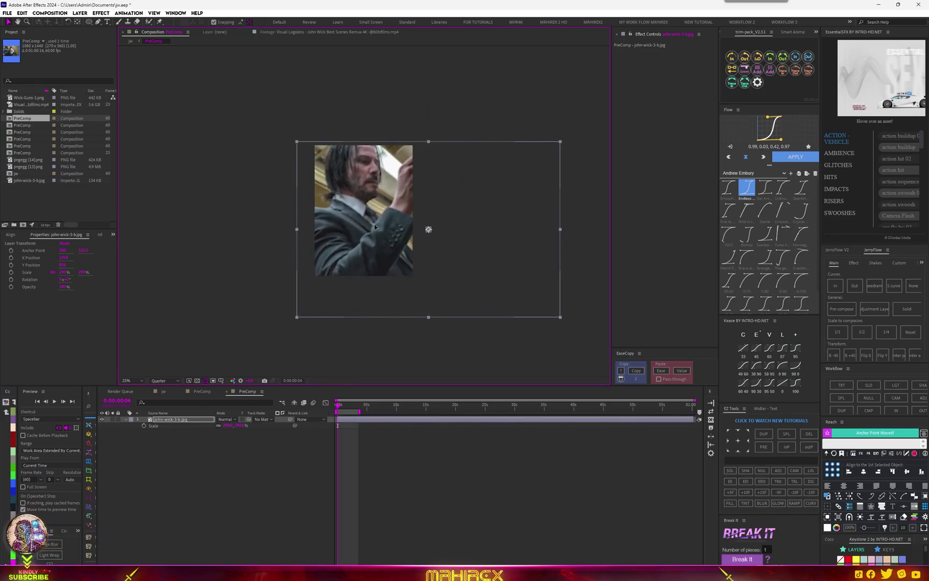
pyautogui.click(170, 421)
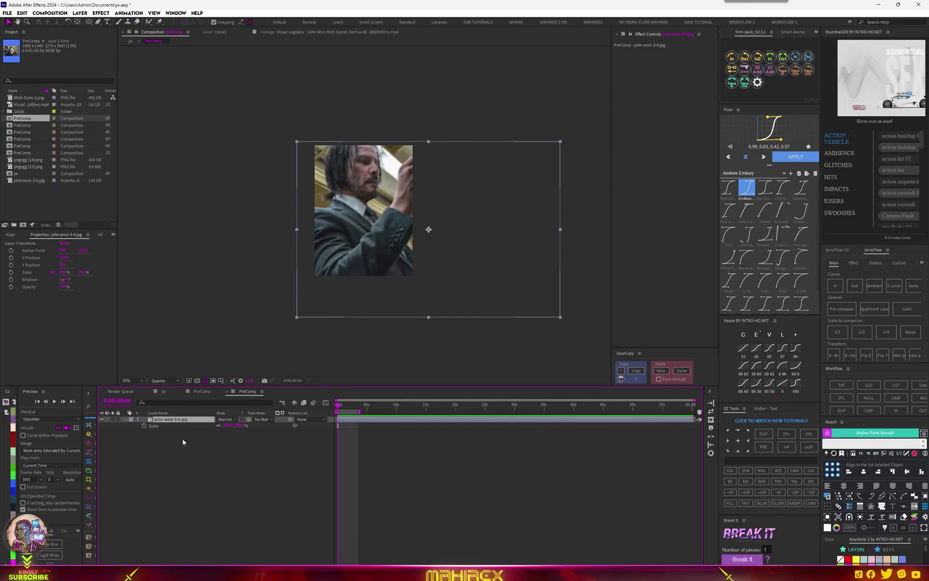
pyautogui.moveTo(356, 248); pyautogui.dragTo(354, 247)
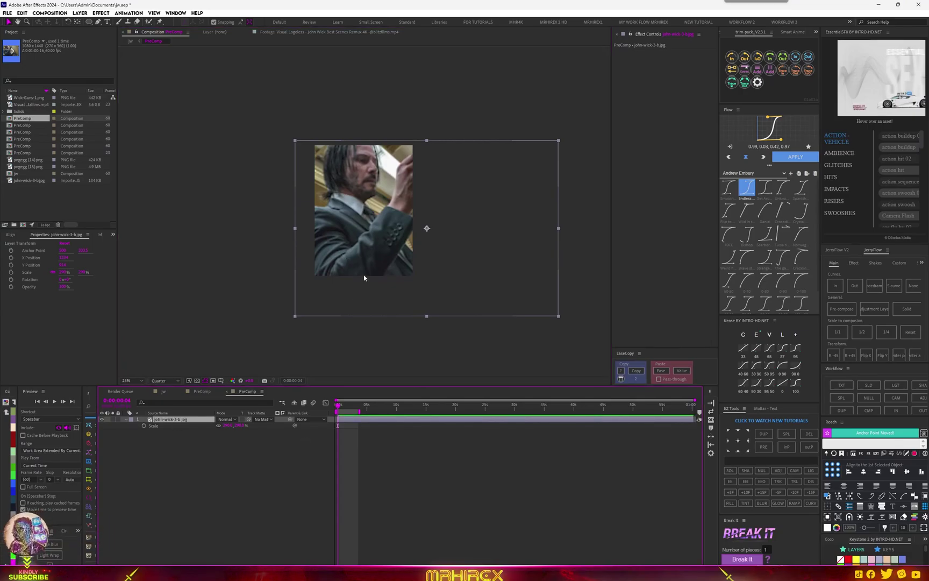
pyautogui.press('.')
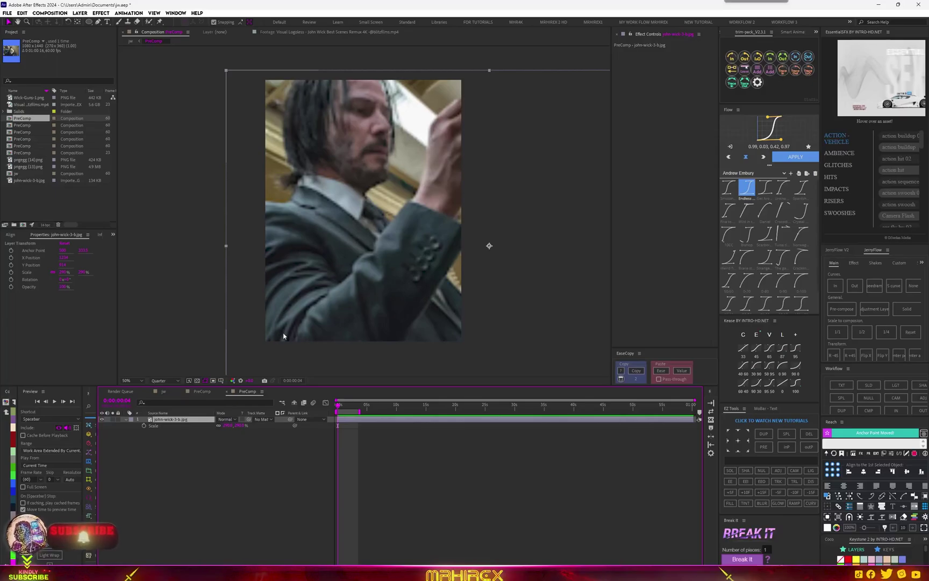
# - Set the preview resolution to Full and close the earlier circular picture precomp's timeline
pyautogui.hotkey('ctrl', 'space')
pyautogui.click(167, 385)
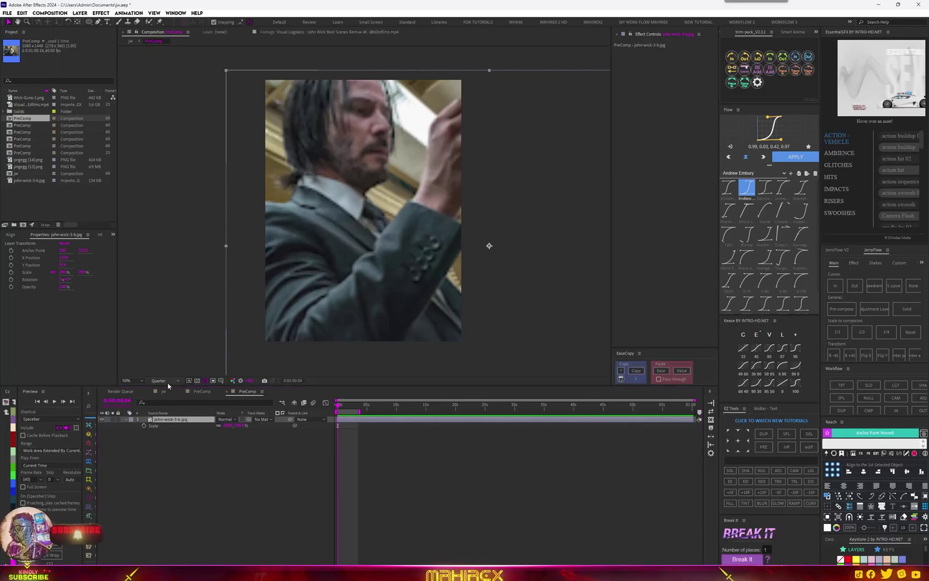
pyautogui.click(166, 382)
pyautogui.click(169, 399)
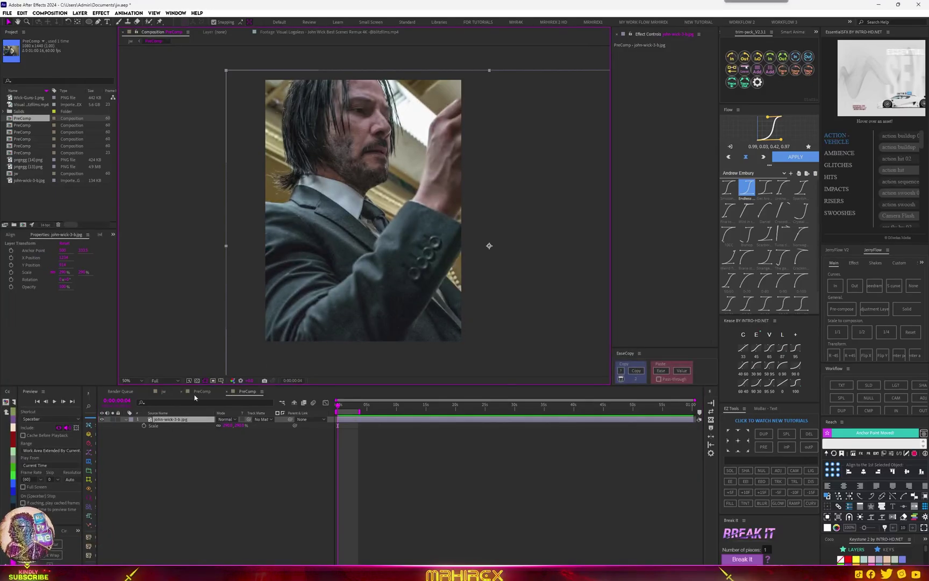
pyautogui.click(179, 392)
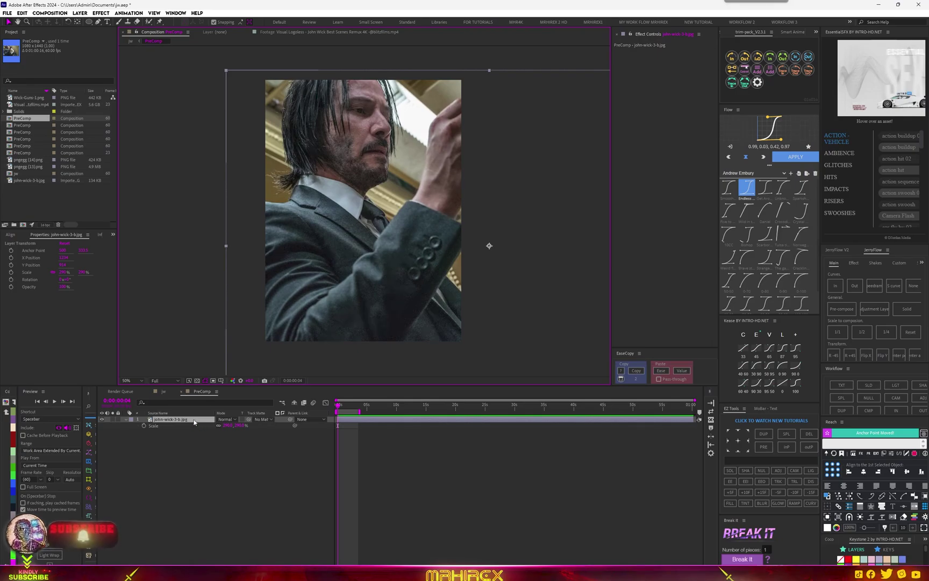
# - Apply the Venetian Blinds effect to the john-wick-3 image layer
pyautogui.hotkey('ctrl', 'space')
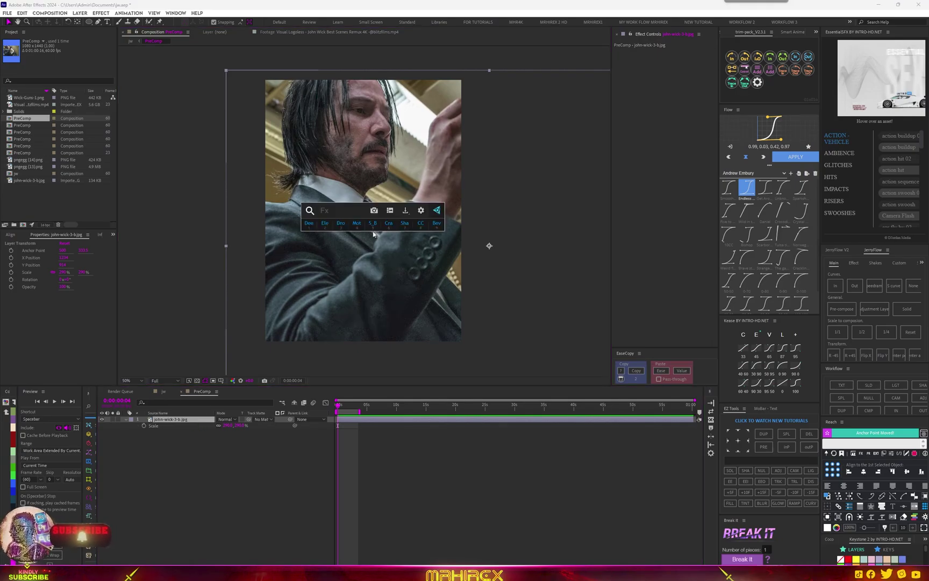
pyautogui.write('ven')
pyautogui.click(373, 232)
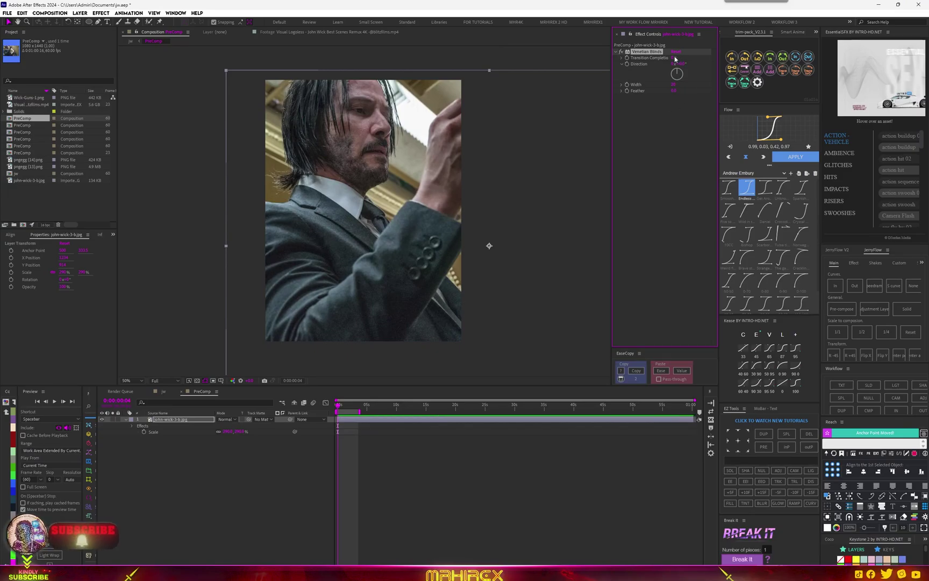
# - Raise the Venetian Blinds transition completion, angle the blinds diagonally and narrow their width into thin stripes
pyautogui.moveTo(674, 57); pyautogui.dragTo(686, 58)
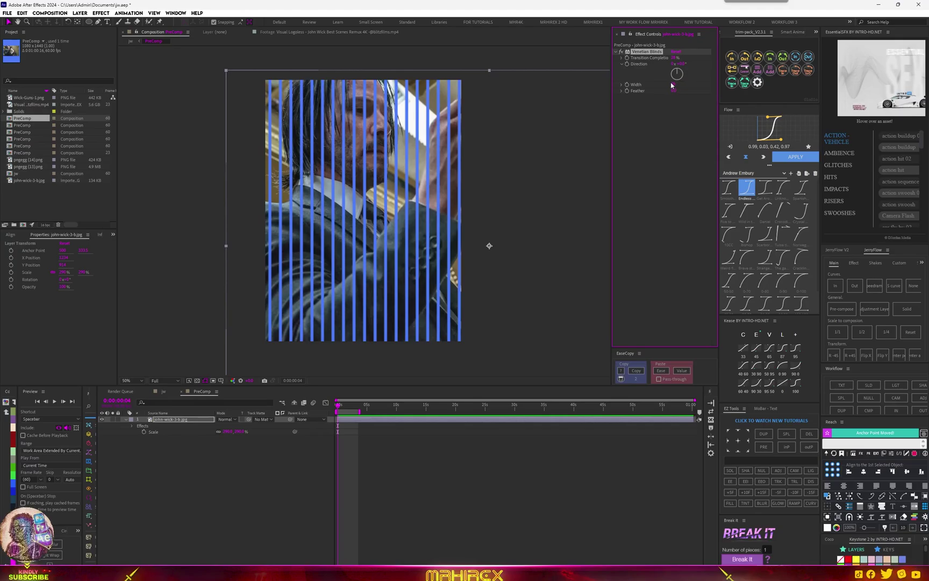
pyautogui.moveTo(680, 71); pyautogui.dragTo(671, 85)
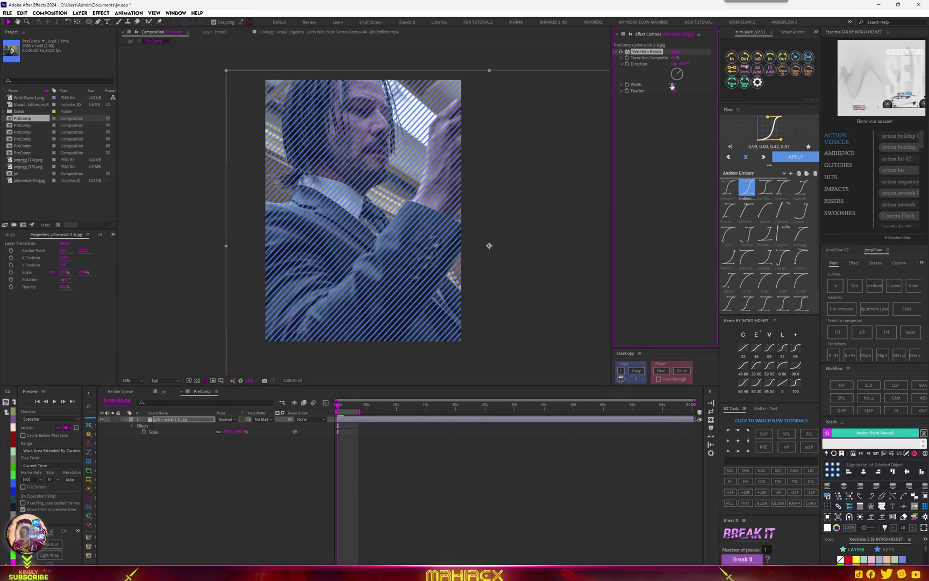
pyautogui.click(641, 52)
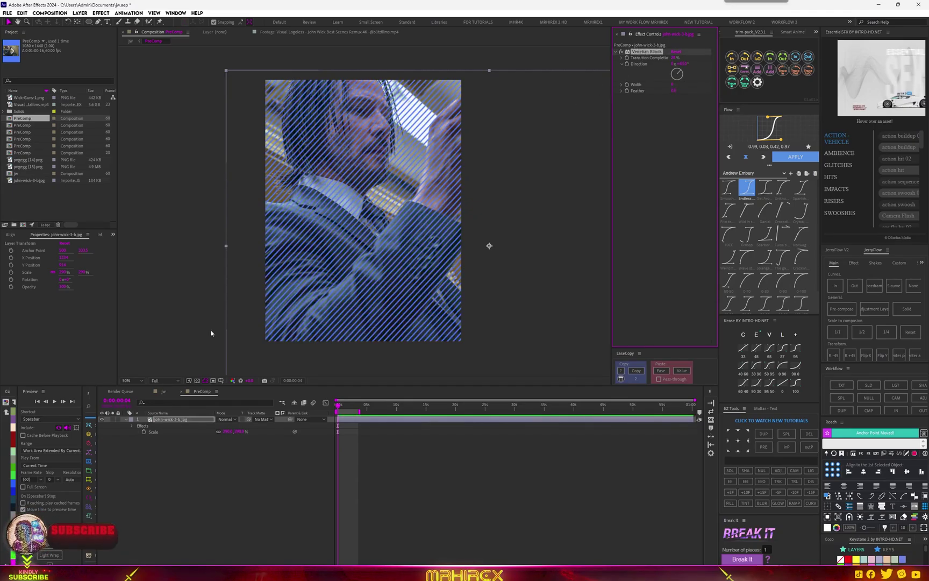
# - Add a black solid and place it beneath the john-wick-3-6.jpg layer as the stripes' background
pyautogui.click(15, 508)
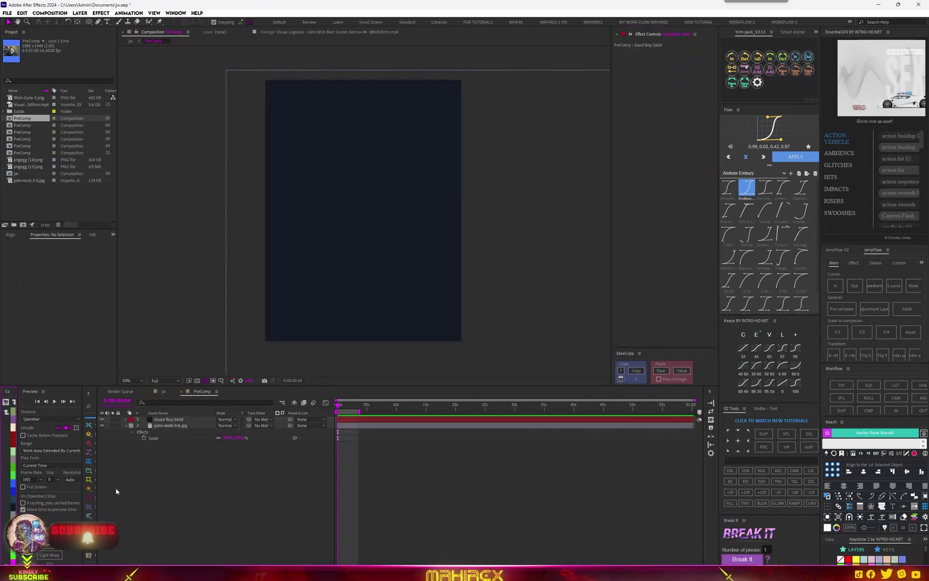
pyautogui.moveTo(174, 422); pyautogui.dragTo(171, 504)
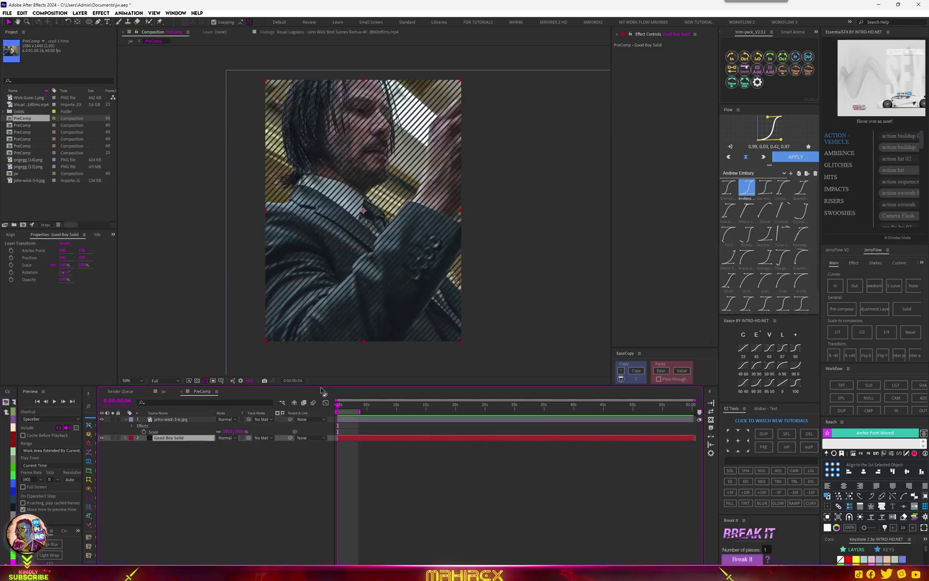
pyautogui.press('/')
pyautogui.press(',')
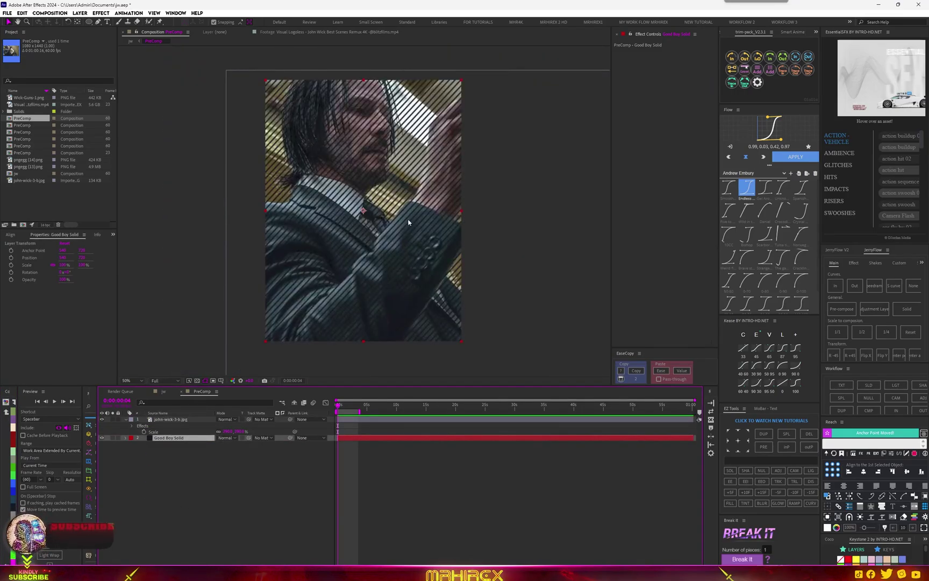
pyautogui.press('/')
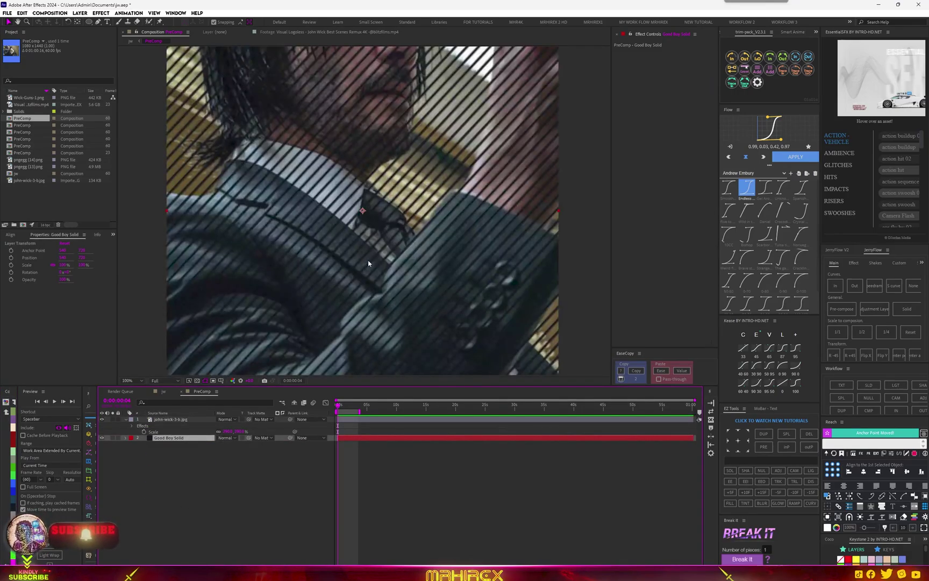
pyautogui.press(',')
# - Apply the S_AutoPaint effect to the john-wick-3-6.jpg layer
pyautogui.click(385, 288)
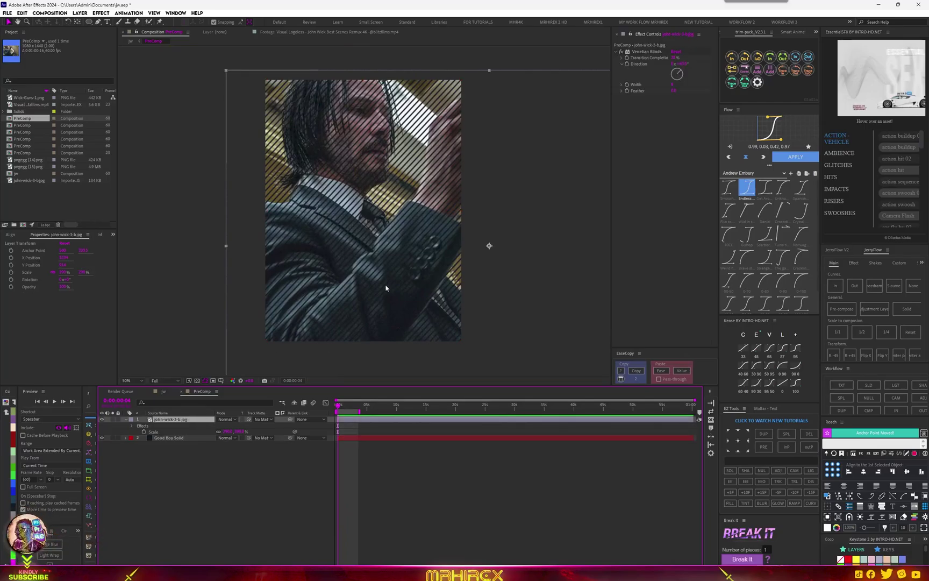
pyautogui.hotkey('ctrl', 'space')
pyautogui.write('pa')
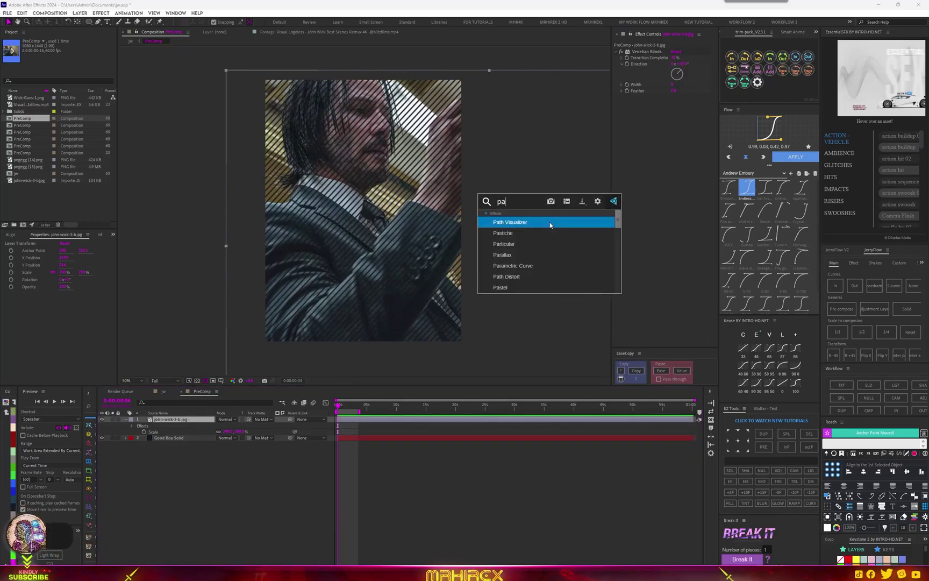
pyautogui.write('int')
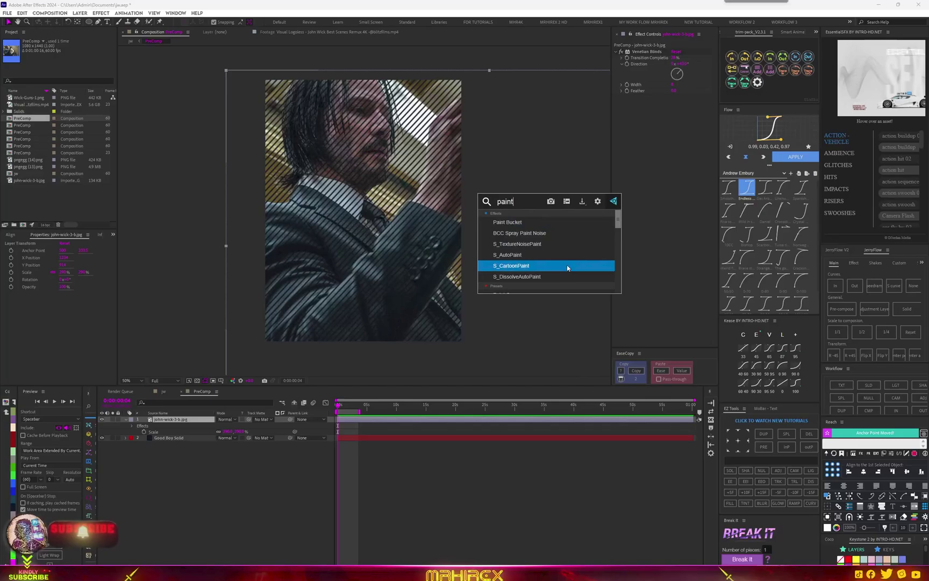
pyautogui.click(567, 256)
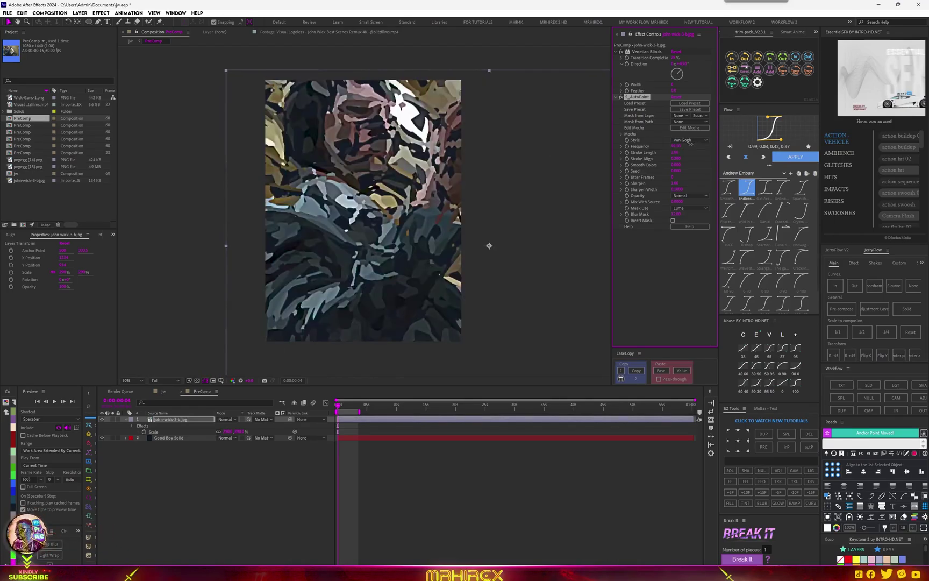
# - Increase the S_AutoPaint frequency until the brush strokes are fine, and collapse both effects' settings
pyautogui.moveTo(687, 144); pyautogui.dragTo(738, 136)
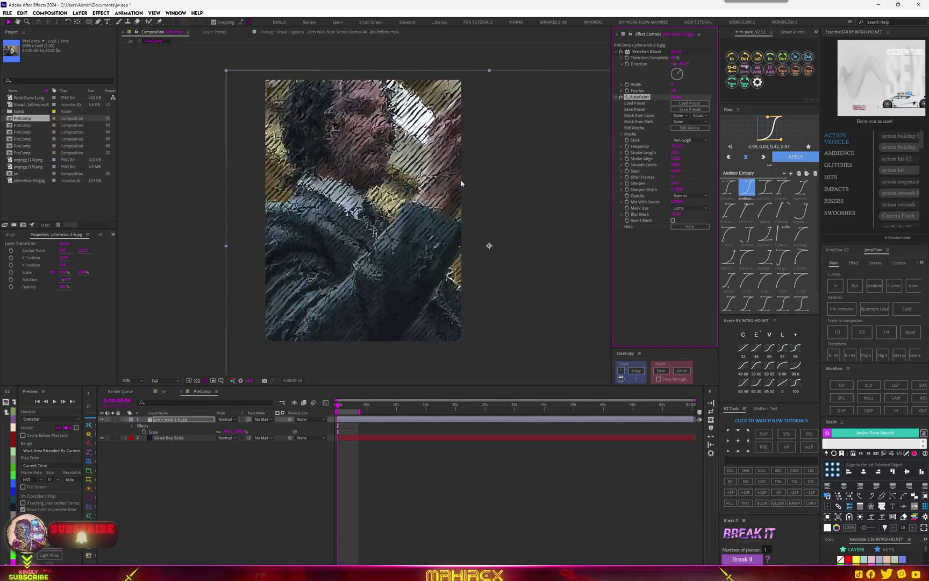
pyautogui.moveTo(676, 146); pyautogui.dragTo(698, 142)
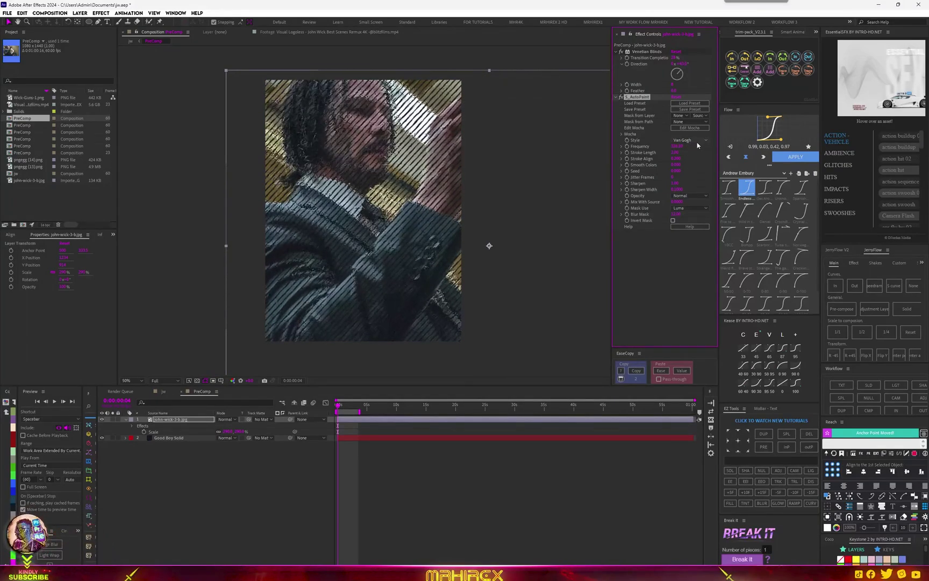
pyautogui.click(616, 52)
pyautogui.click(617, 52)
pyautogui.click(616, 52)
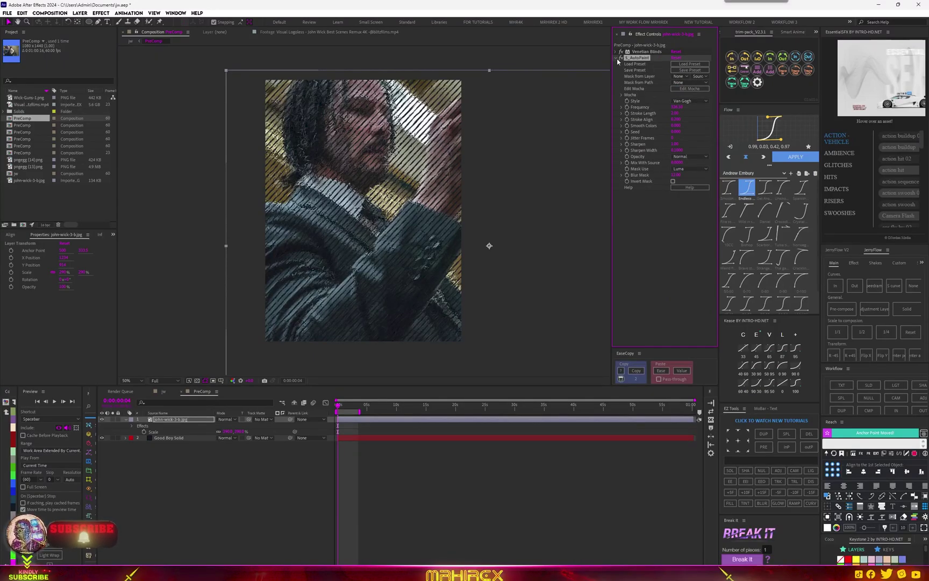
pyautogui.click(617, 58)
pyautogui.click(224, 468)
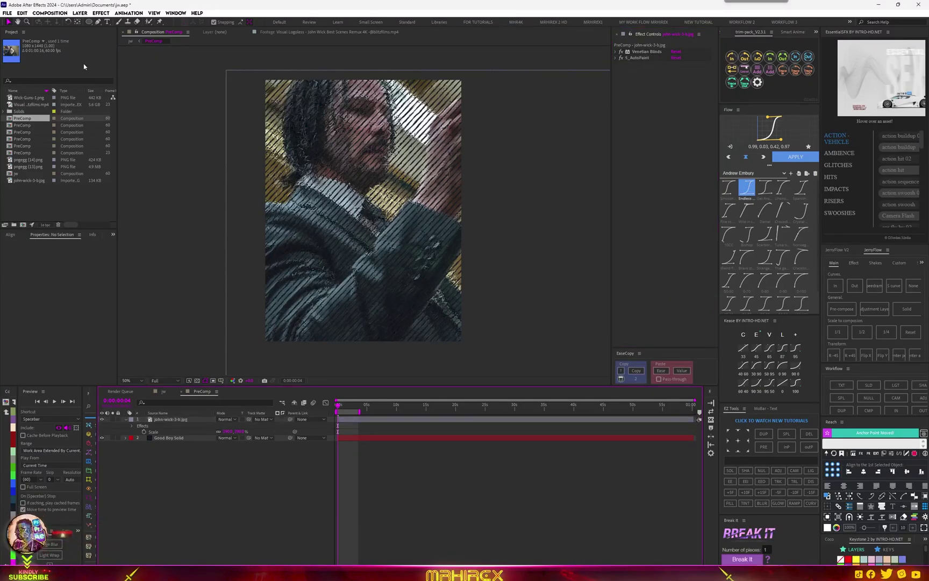
# - Add the pngegg (14).png polaroid frame above the picture, placed over the lower part of the composition
pyautogui.click(29, 98)
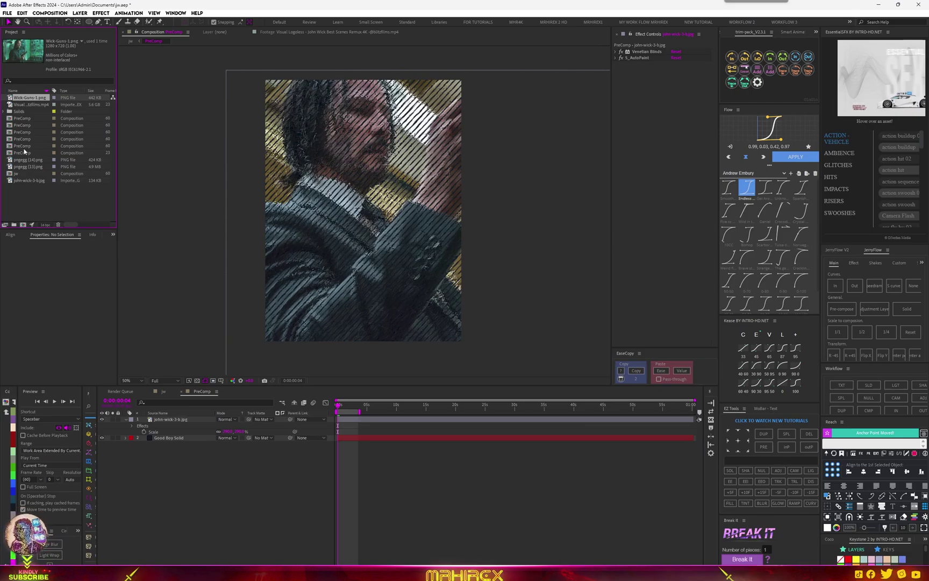
pyautogui.click(21, 106)
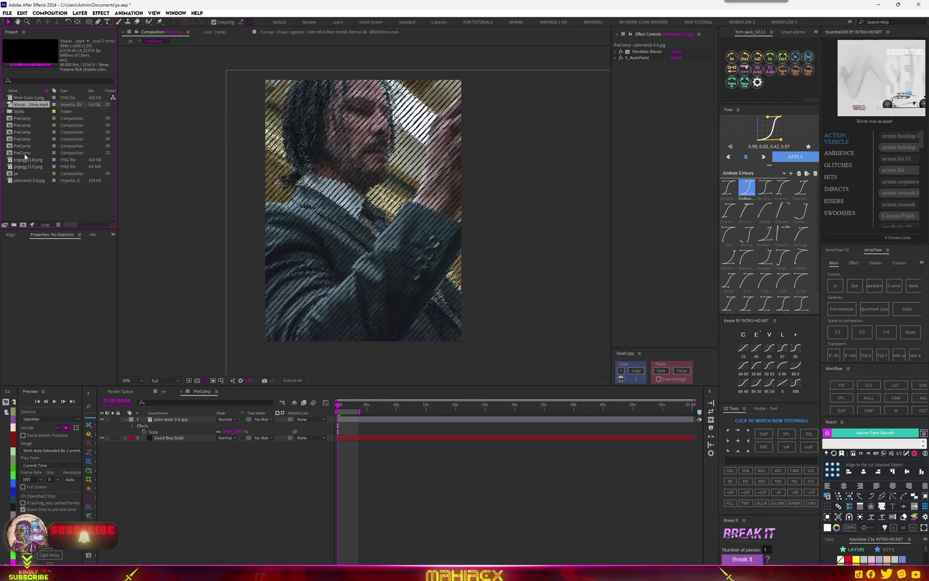
pyautogui.click(23, 153)
pyautogui.click(25, 161)
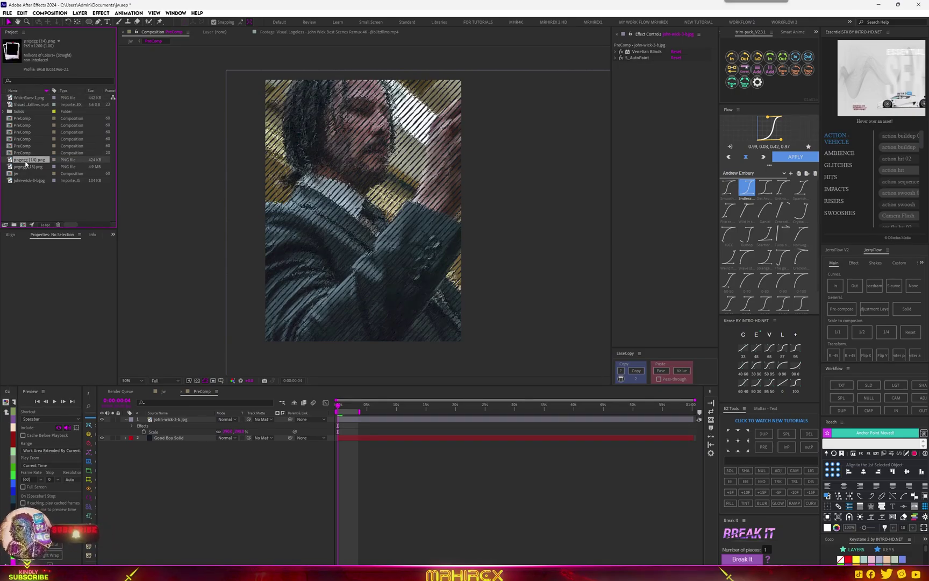
pyautogui.moveTo(182, 167); pyautogui.dragTo(350, 257)
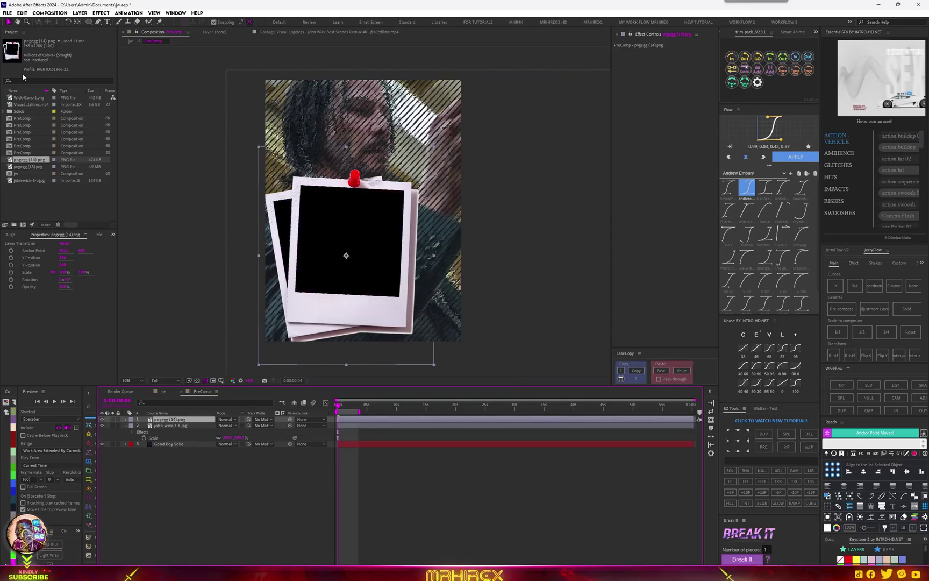
# - Trace a Pen tool mask along the outer corners of the front polaroid, starting at its upper-left corner
pyautogui.click(99, 22)
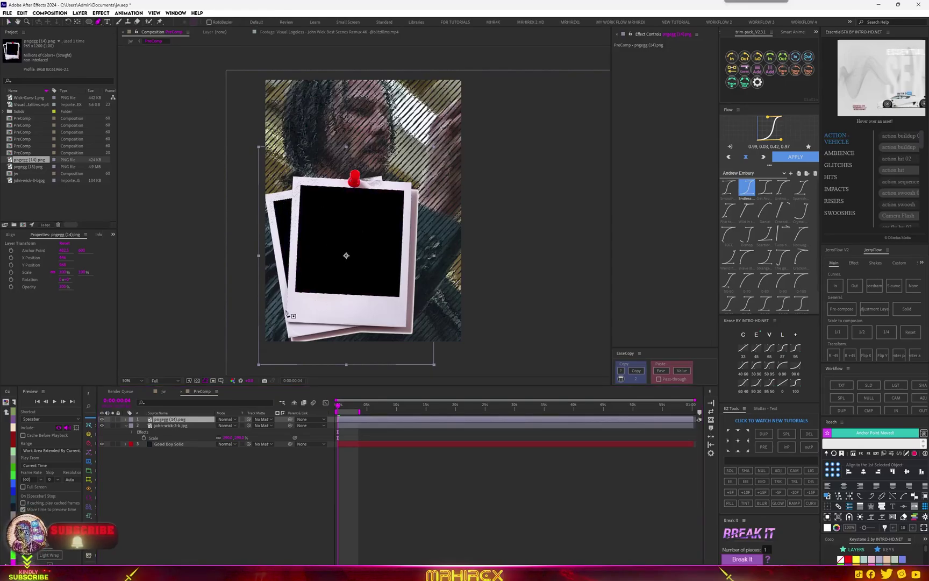
pyautogui.scroll(2, 286, 310)
pyautogui.press('space')
pyautogui.moveTo(267, 186); pyautogui.dragTo(418, 136)
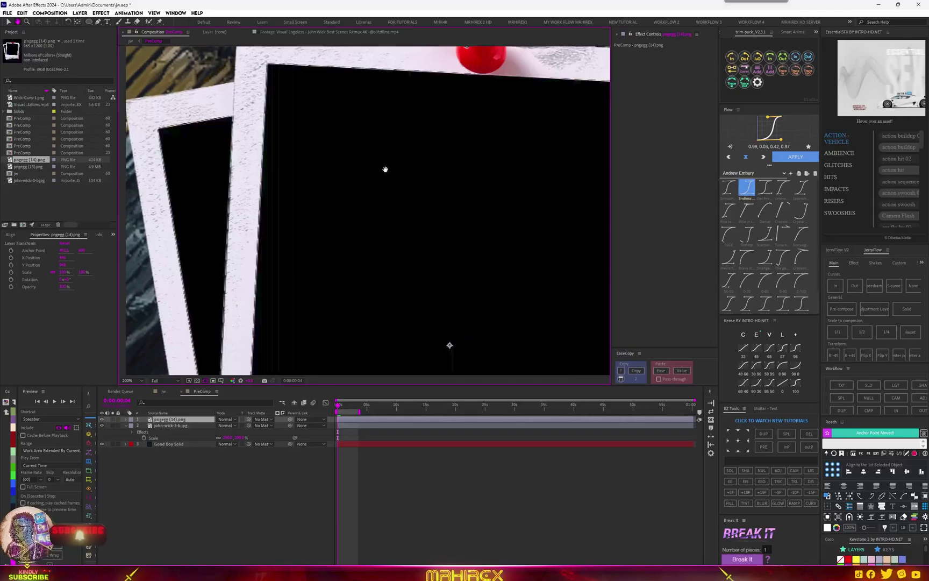
pyautogui.scroll(-1, 385, 169)
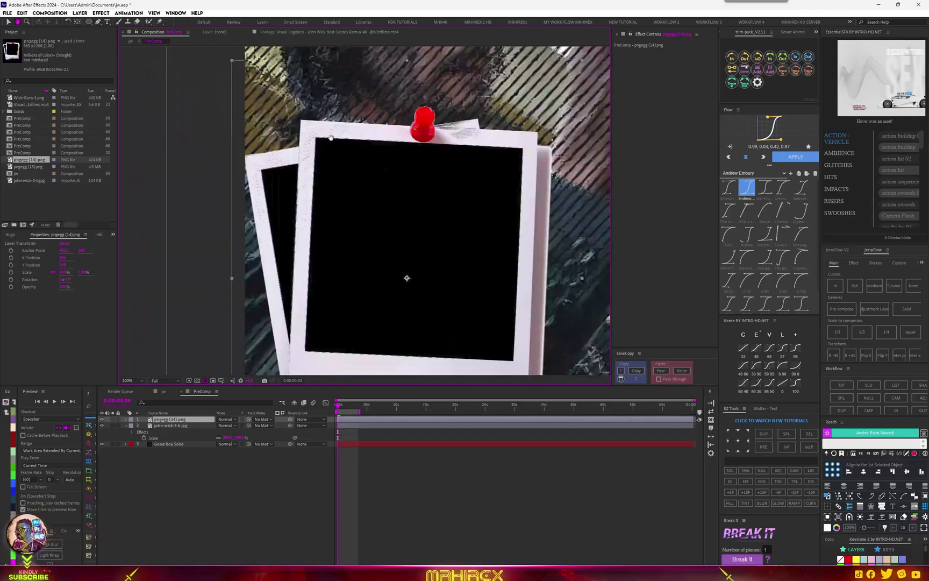
pyautogui.click(301, 121)
pyautogui.press('space')
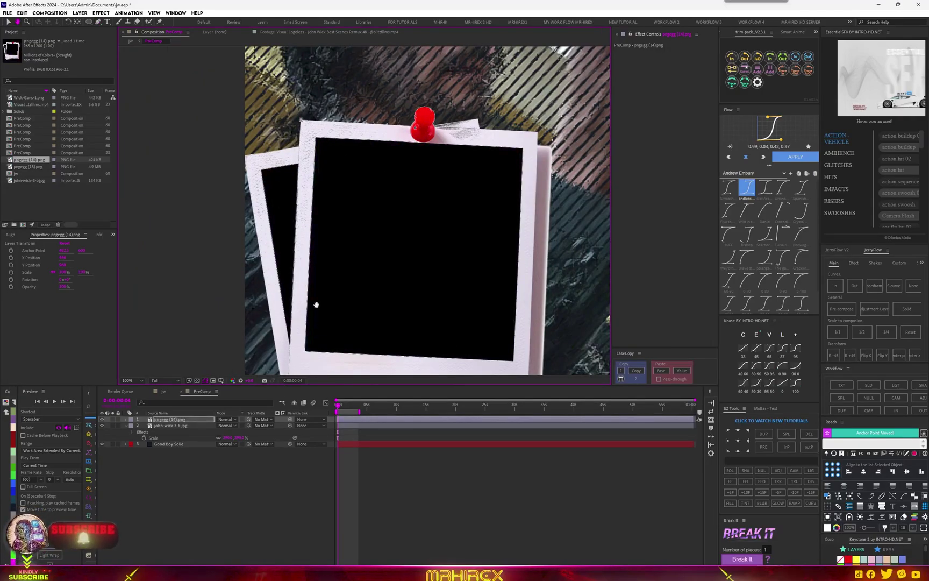
pyautogui.moveTo(315, 307); pyautogui.dragTo(319, 196)
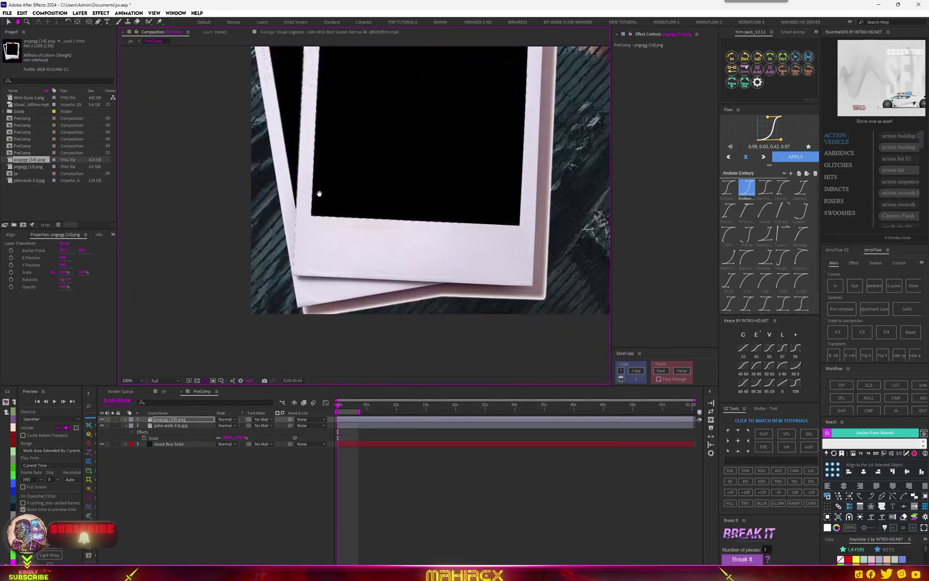
pyautogui.click(293, 275)
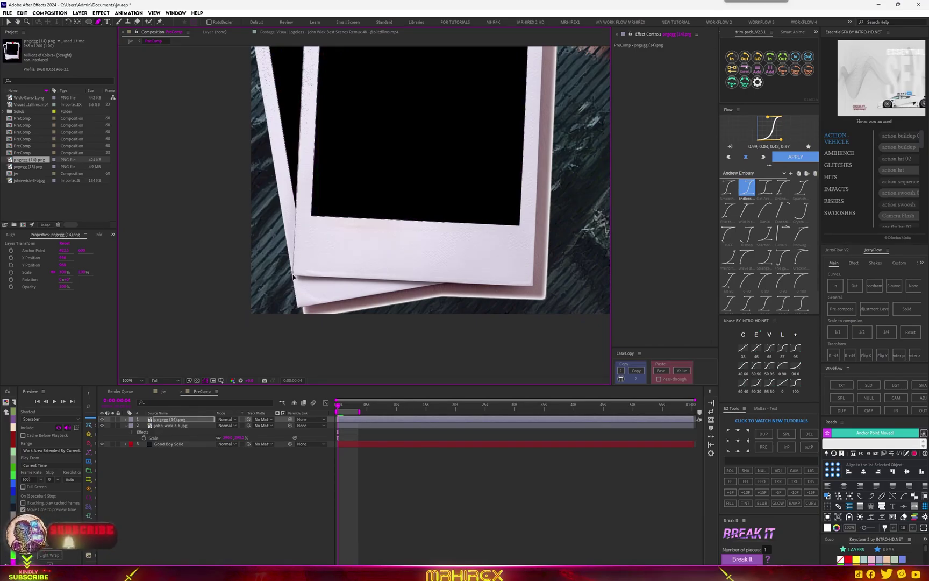
pyautogui.click(533, 286)
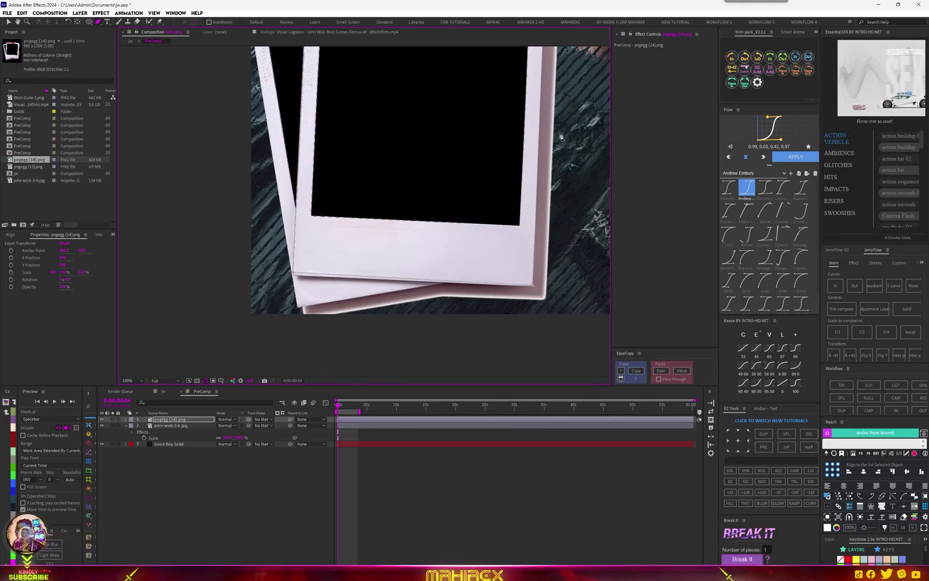
pyautogui.moveTo(544, 157); pyautogui.dragTo(539, 346)
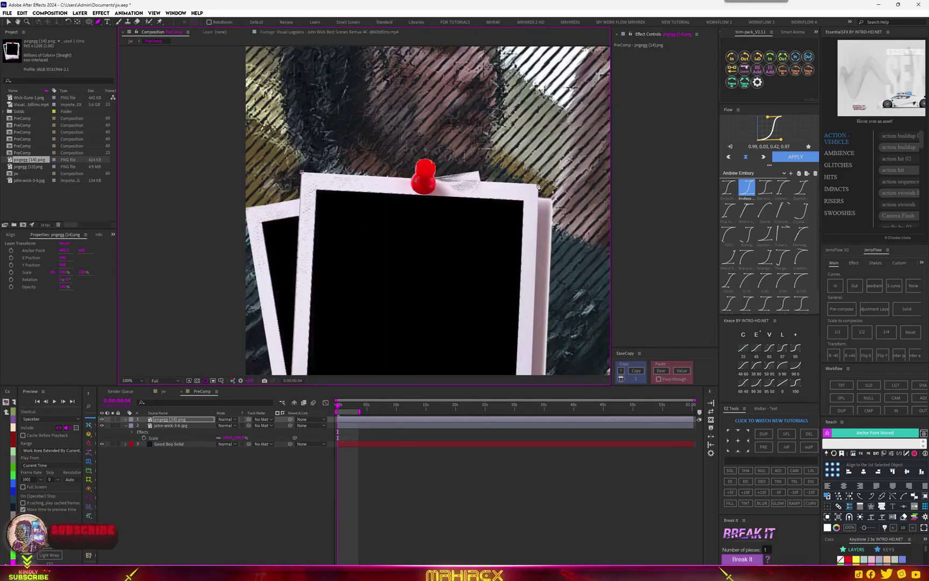
pyautogui.click(539, 186)
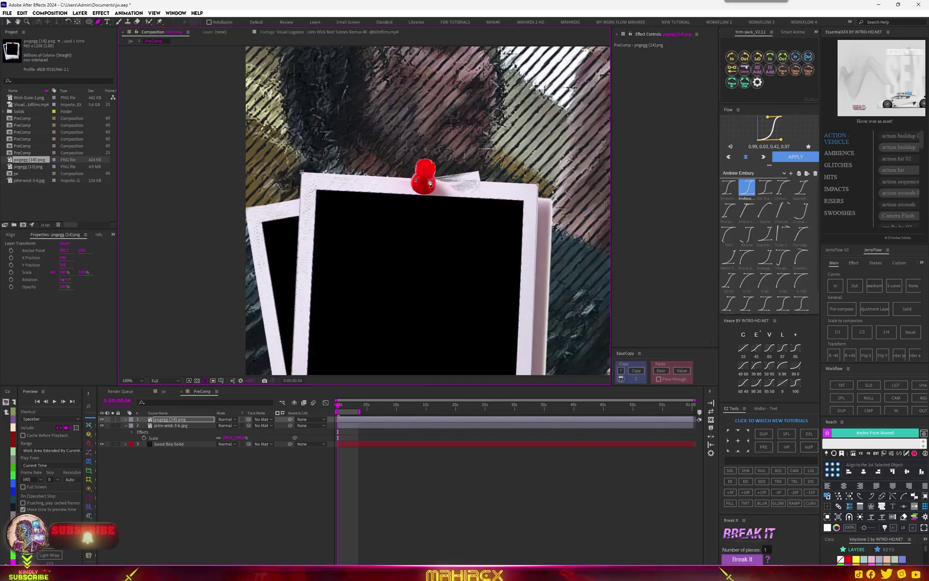
# - Continue the polaroid mask around the red pushpin and close the path at its starting corner
pyautogui.click(436, 183)
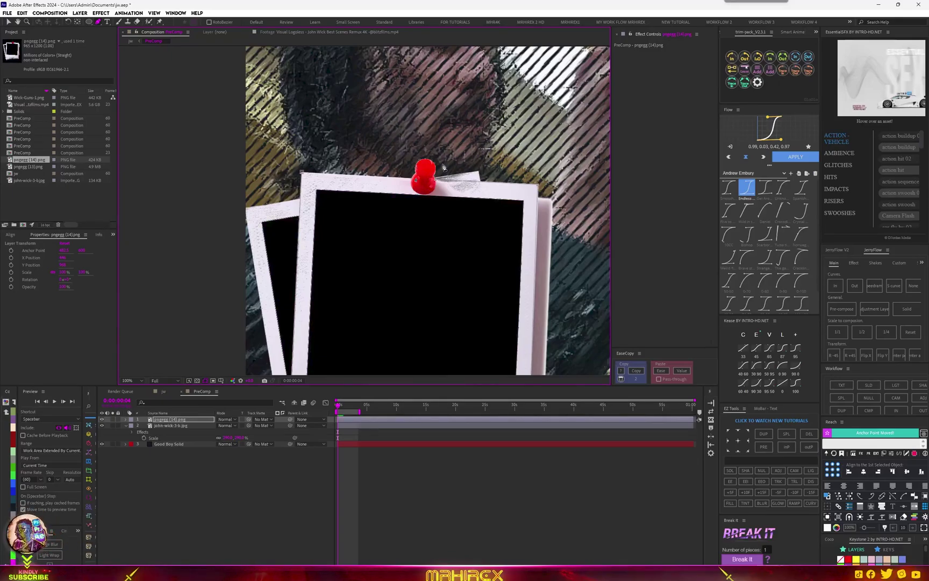
pyautogui.click(418, 150)
pyautogui.click(411, 182)
pyautogui.scroll(4, 411, 181)
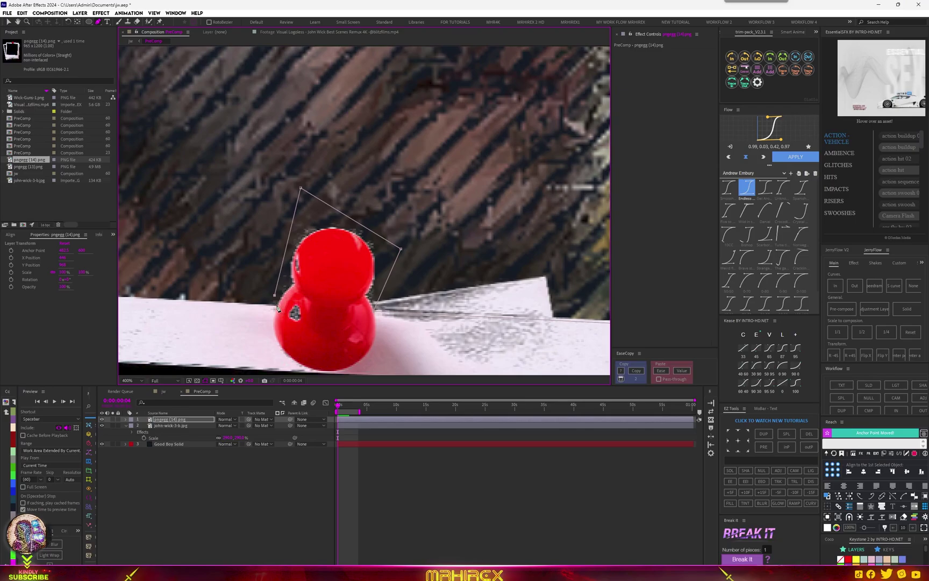
pyautogui.scroll(-4, 299, 291)
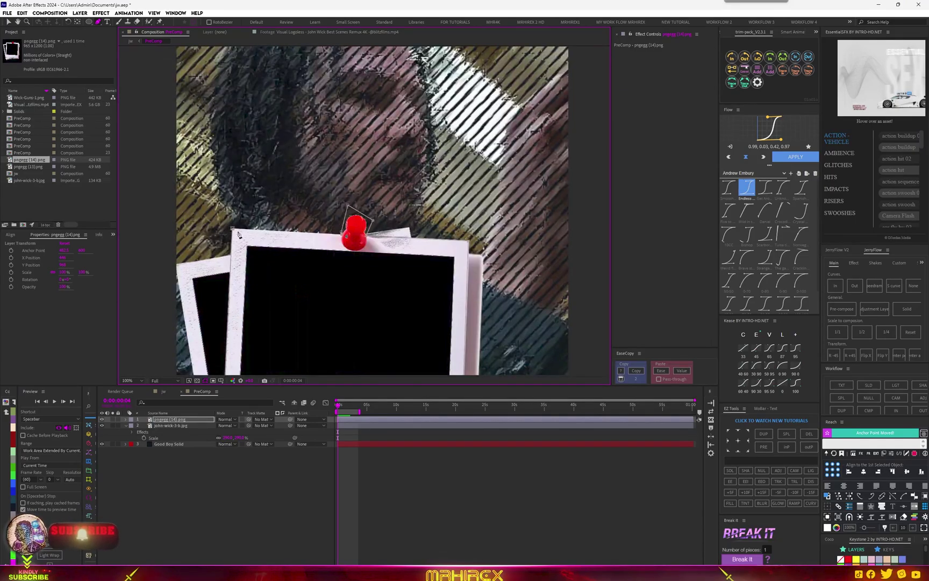
pyautogui.scroll(-6, 232, 230)
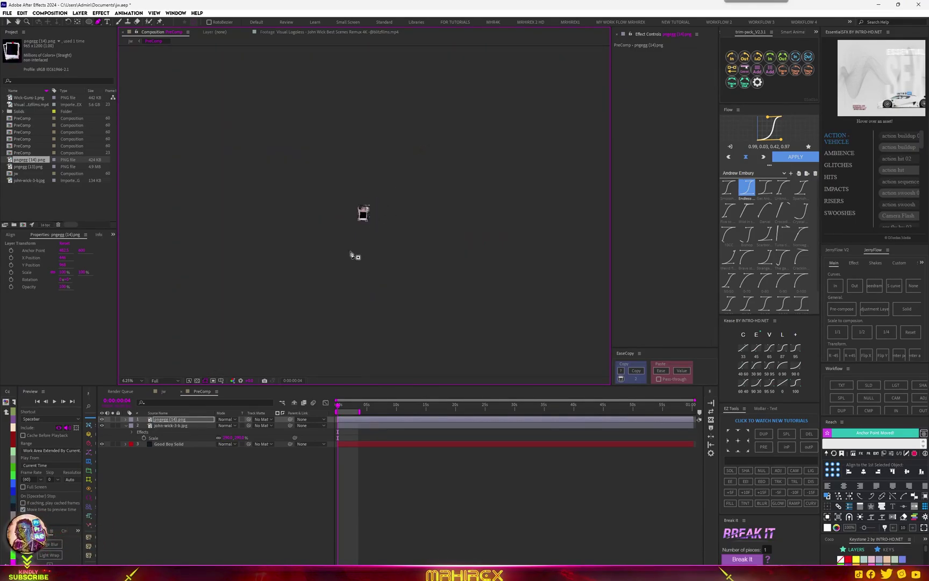
# - Pre-compose the masked polaroid layer and return to the Selection tool
pyautogui.click(175, 420)
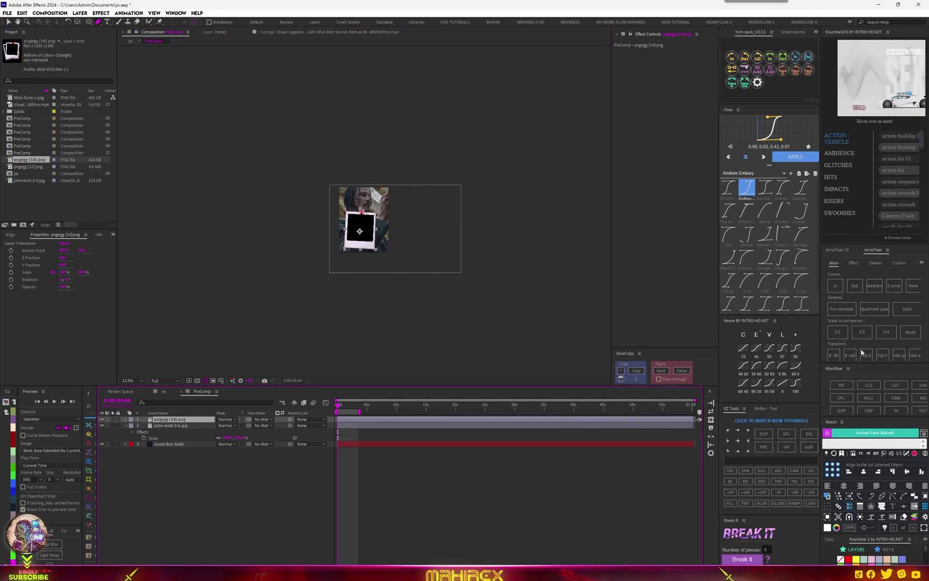
pyautogui.click(834, 304)
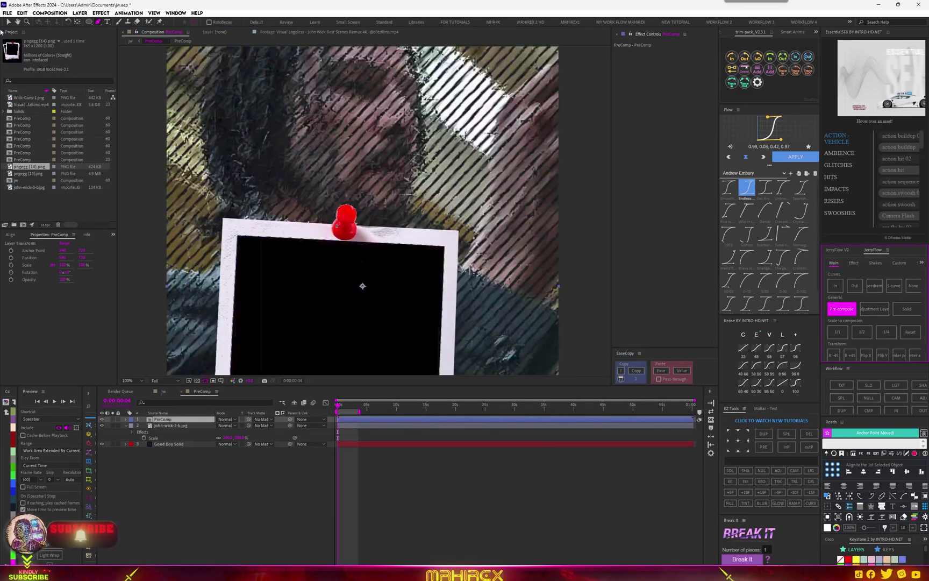
pyautogui.click(9, 23)
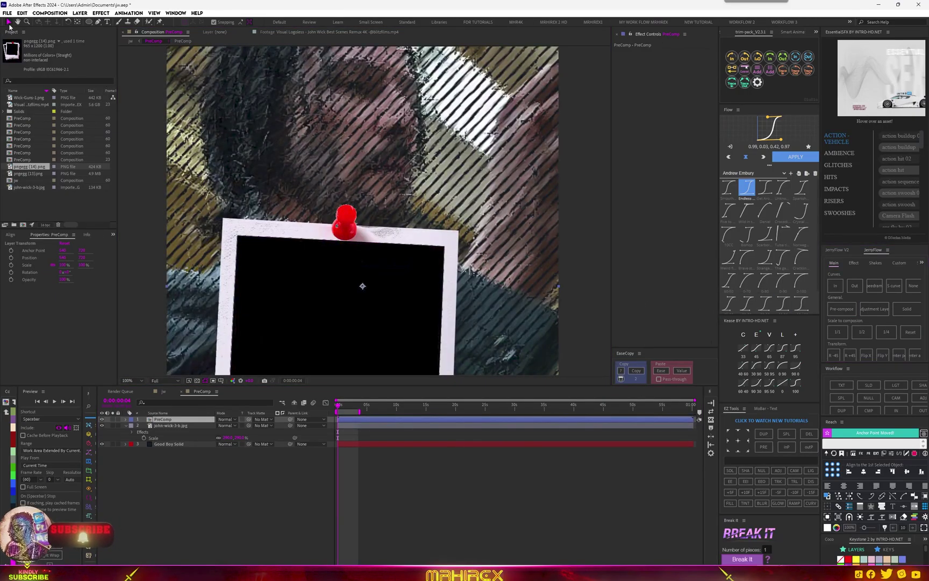
# - Set the composition preview resolution to Quarter
pyautogui.click(168, 381)
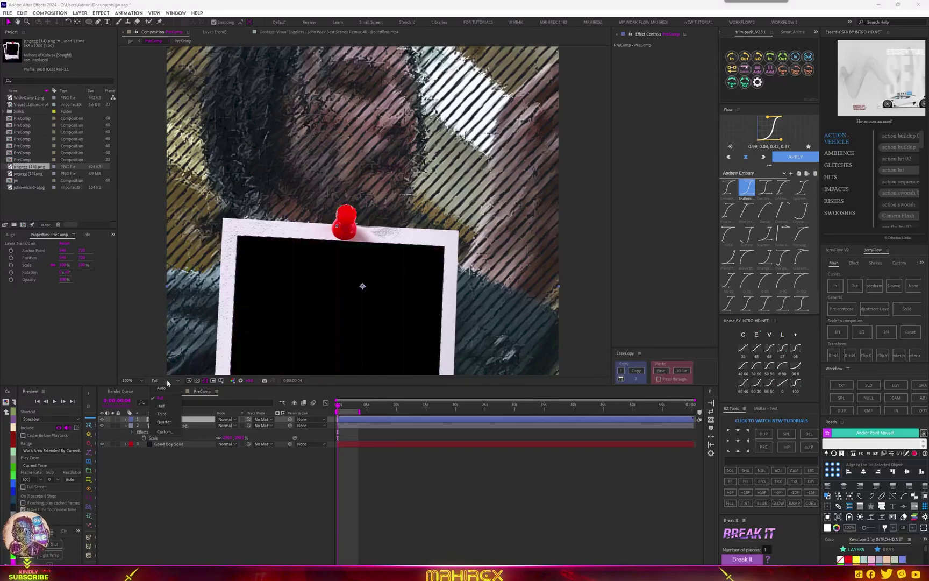
pyautogui.click(164, 421)
pyautogui.scroll(-4, 388, 281)
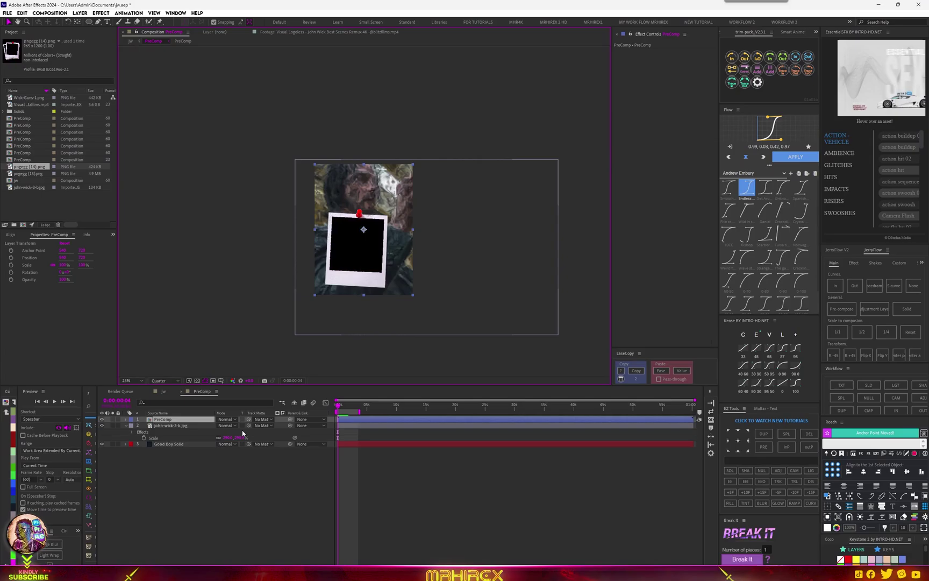
pyautogui.scroll(2, 359, 273)
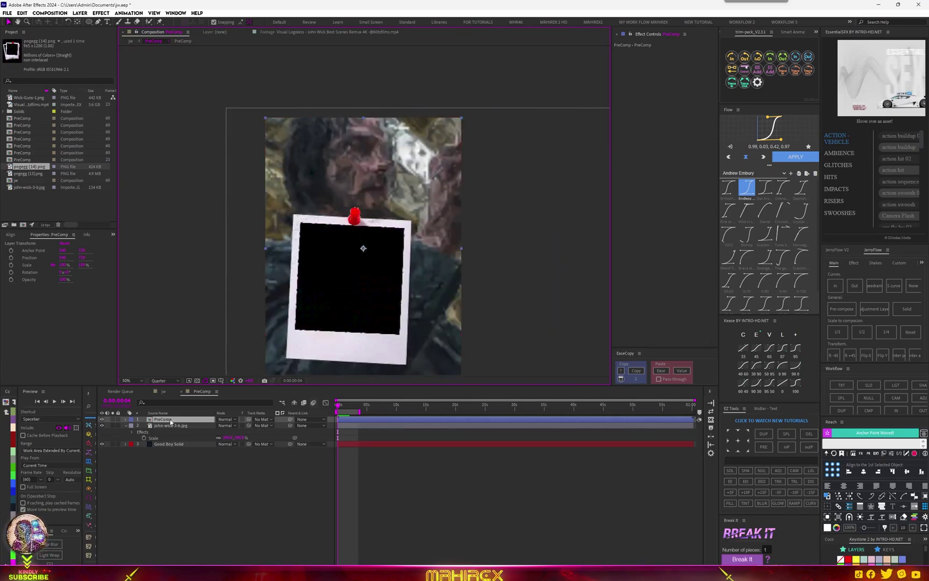
# - Scale the polaroid pre-comp down to about half size, place it over the man's collar, and rotate it slightly clockwise
pyautogui.press('s')
pyautogui.moveTo(227, 425)
pyautogui.mouseDown()
pyautogui.moveTo(208, 433)
pyautogui.moveTo(218, 433)
pyautogui.mouseUp()
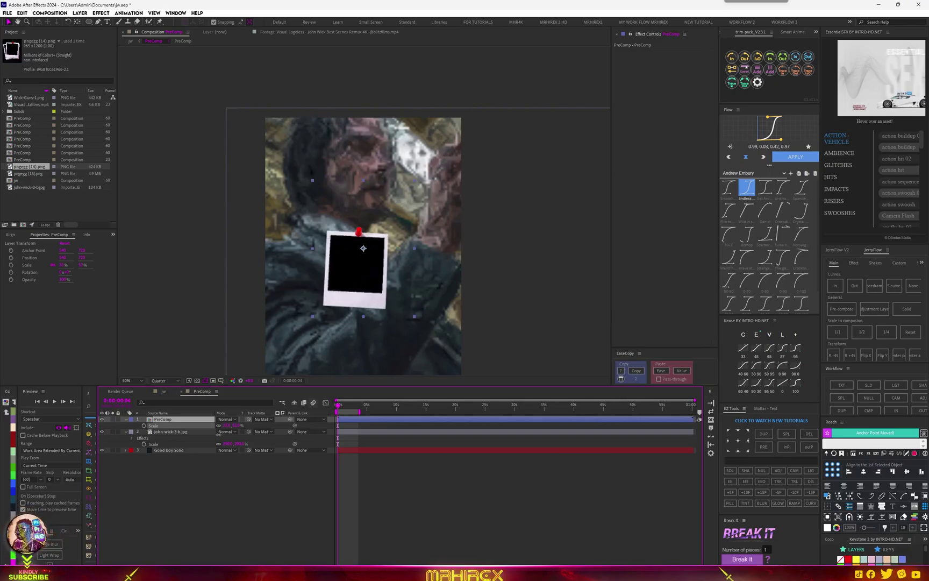
pyautogui.moveTo(367, 279); pyautogui.dragTo(359, 236)
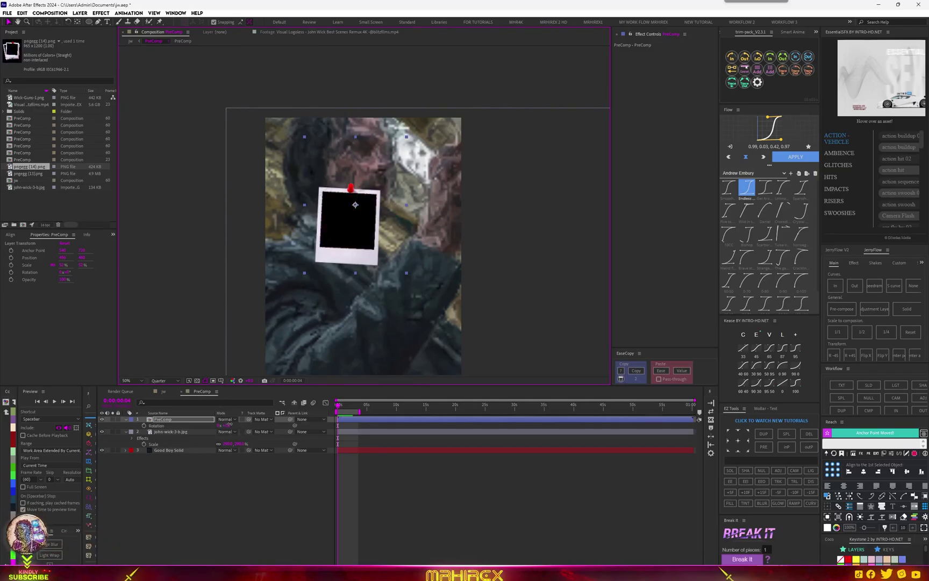
pyautogui.moveTo(229, 424)
pyautogui.mouseDown()
pyautogui.moveTo(215, 428)
pyautogui.moveTo(236, 432)
pyautogui.mouseUp()
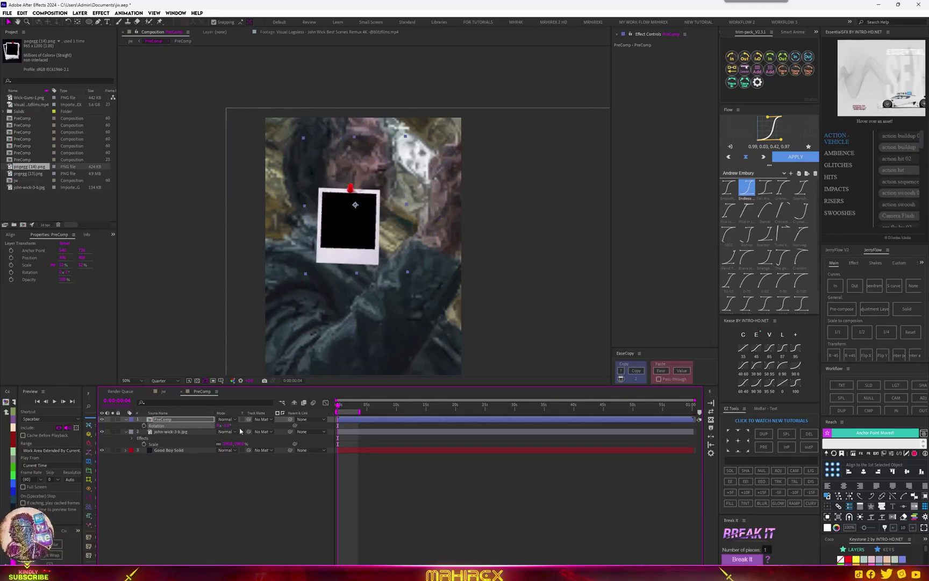
# - Rename the polaroid pre-comp layer as 1
pyautogui.rightClick(177, 420)
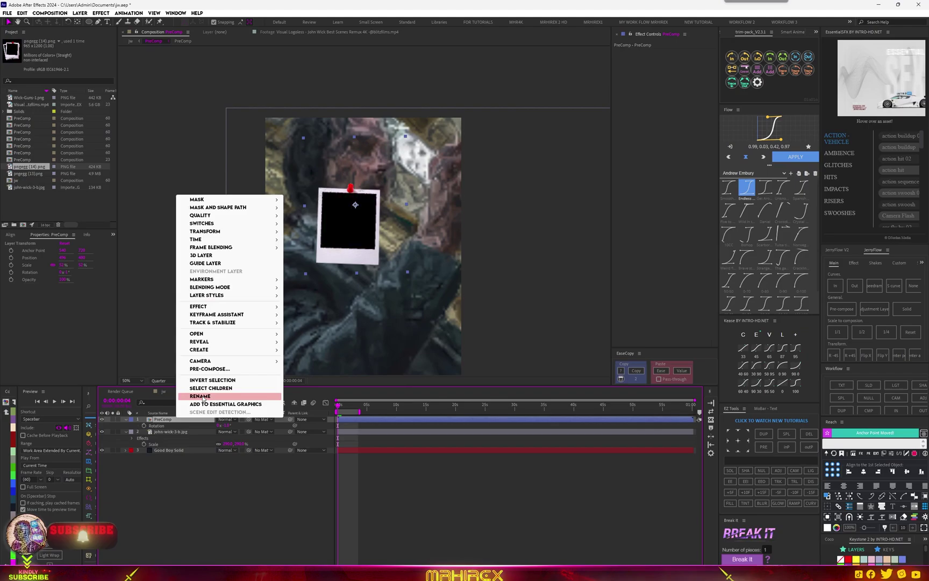
pyautogui.click(193, 414)
pyautogui.write('1')
pyautogui.click(183, 492)
# - Duplicate polaroid layer 1, tilt the copy clockwise, and place it to the right of the original
pyautogui.click(170, 421)
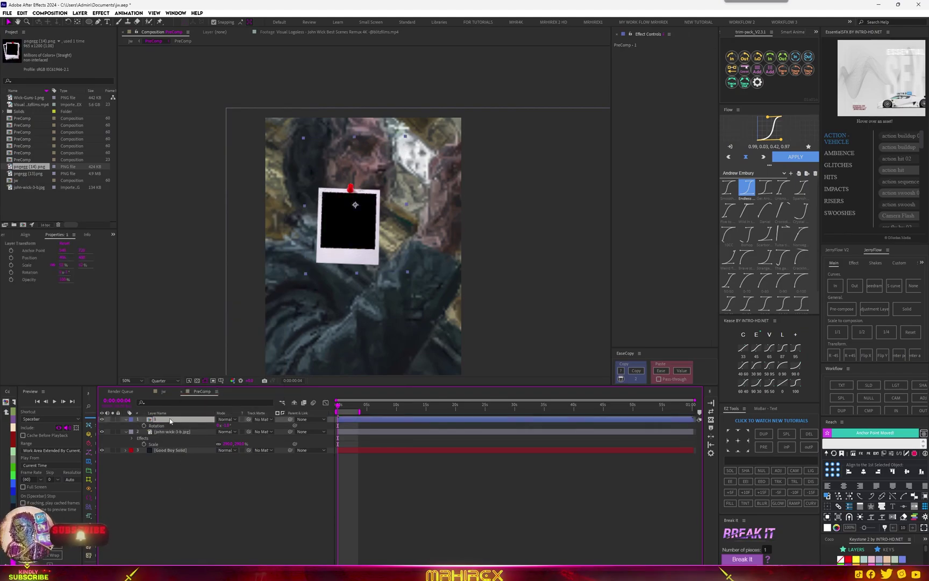
pyautogui.hotkey('ctrl', 'd')
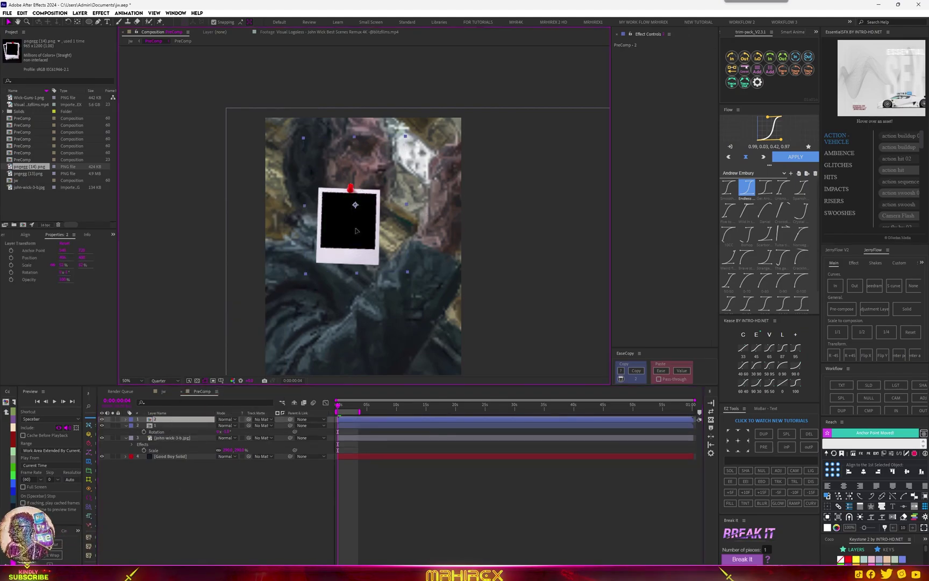
pyautogui.moveTo(384, 234); pyautogui.dragTo(435, 245)
pyautogui.press('r')
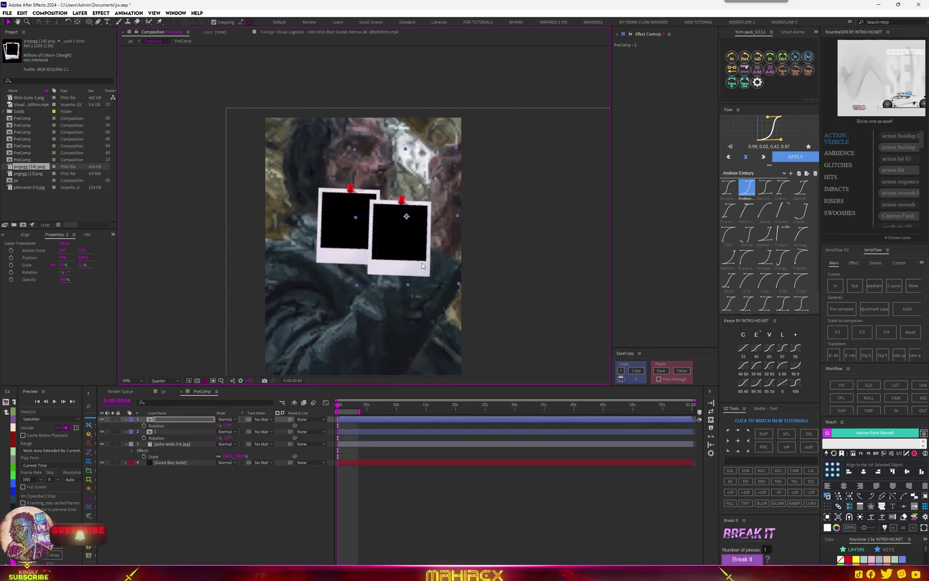
pyautogui.moveTo(236, 426); pyautogui.dragTo(253, 426)
pyautogui.moveTo(398, 232); pyautogui.dragTo(417, 241)
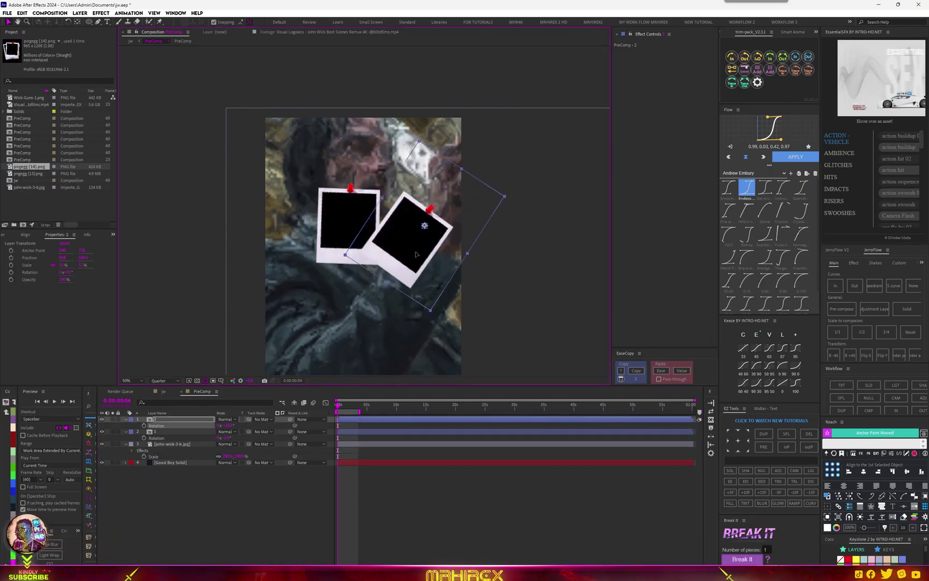
# - Duplicate polaroid layer 2, tilt the copy counter-clockwise, and place it at the left edge of the picture
pyautogui.hotkey('ctrl', 'd')
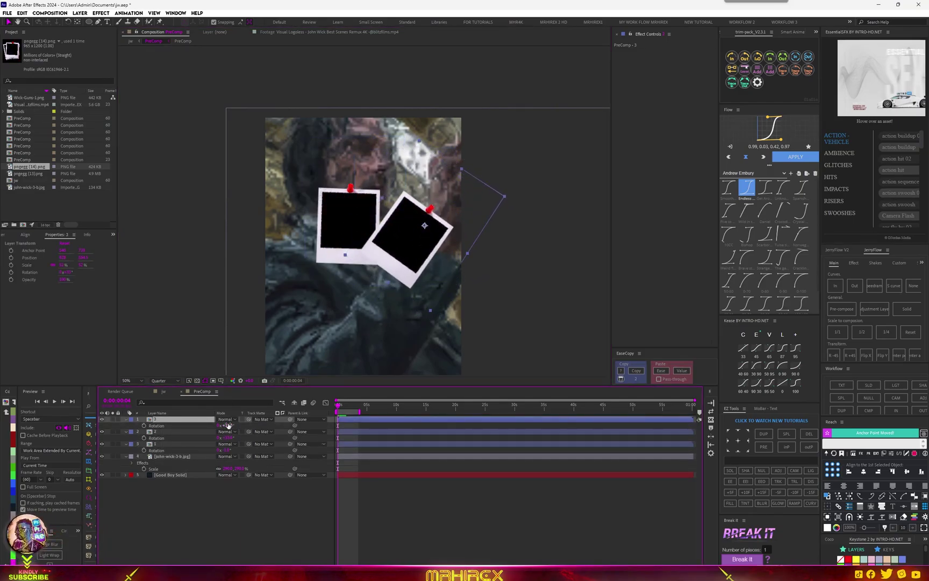
pyautogui.moveTo(225, 425); pyautogui.dragTo(210, 429)
pyautogui.moveTo(435, 259); pyautogui.dragTo(314, 253)
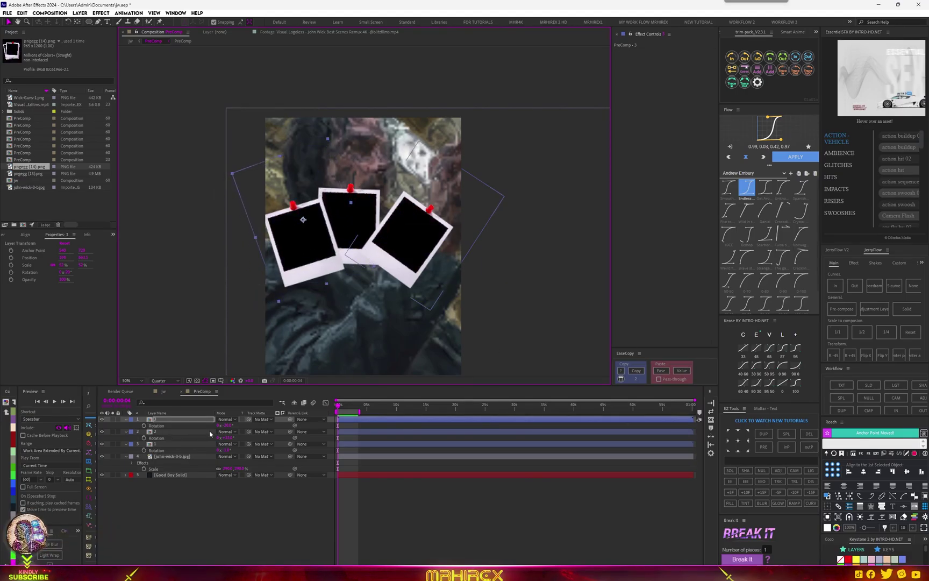
# - Duplicate polaroid layer 3, stack the copy directly above layer 1, and place it below the left polaroid
pyautogui.hotkey('ctrl', 'd')
pyautogui.moveTo(184, 420); pyautogui.dragTo(185, 448)
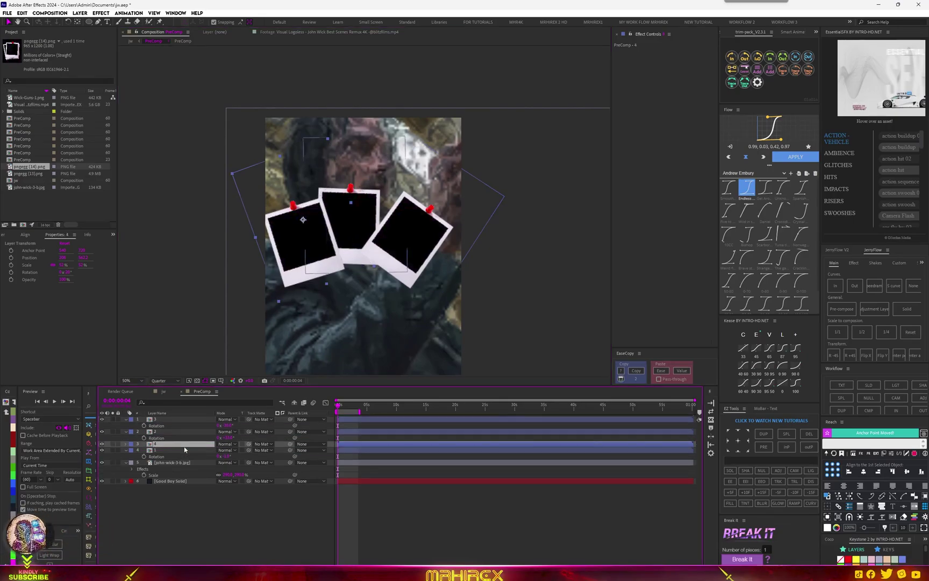
pyautogui.moveTo(325, 235); pyautogui.dragTo(328, 290)
pyautogui.press('r')
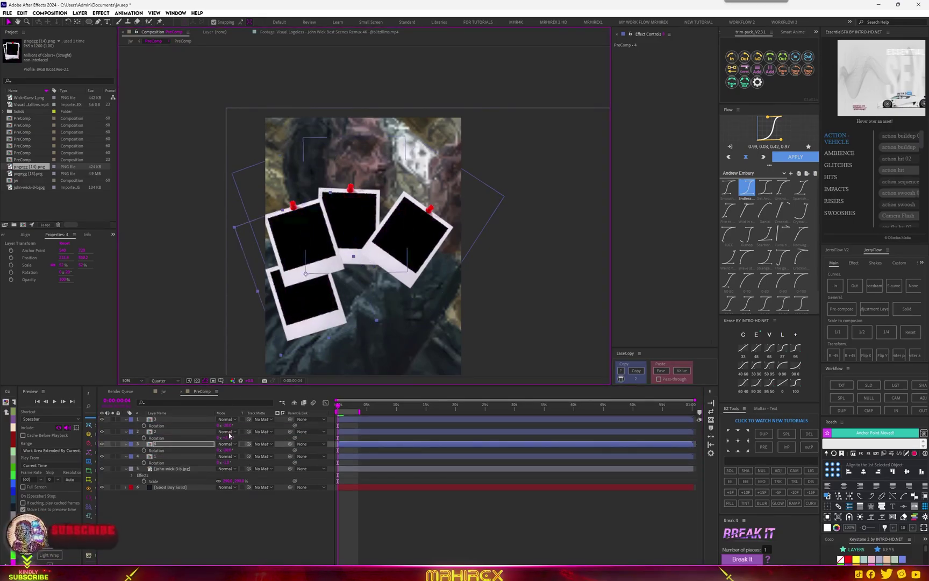
pyautogui.moveTo(228, 425); pyautogui.dragTo(243, 426)
pyautogui.hotkey('ctrl', 'z')
# - Rotate polaroid layer 4 until its pushpin points downward and position it at the lower left of the picture
pyautogui.click(177, 419)
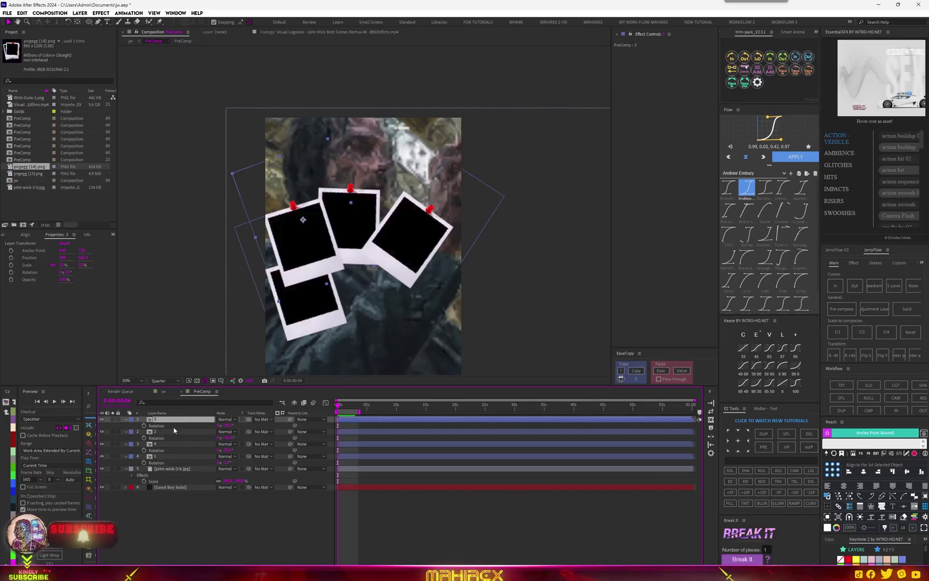
pyautogui.click(175, 432)
pyautogui.click(175, 443)
pyautogui.press('r')
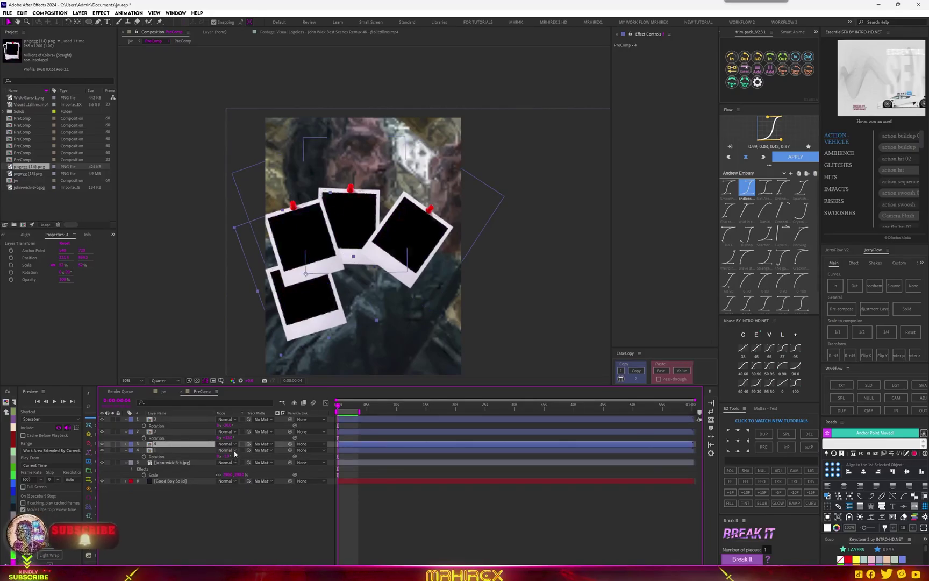
pyautogui.press('r')
pyautogui.moveTo(230, 451); pyautogui.dragTo(157, 451)
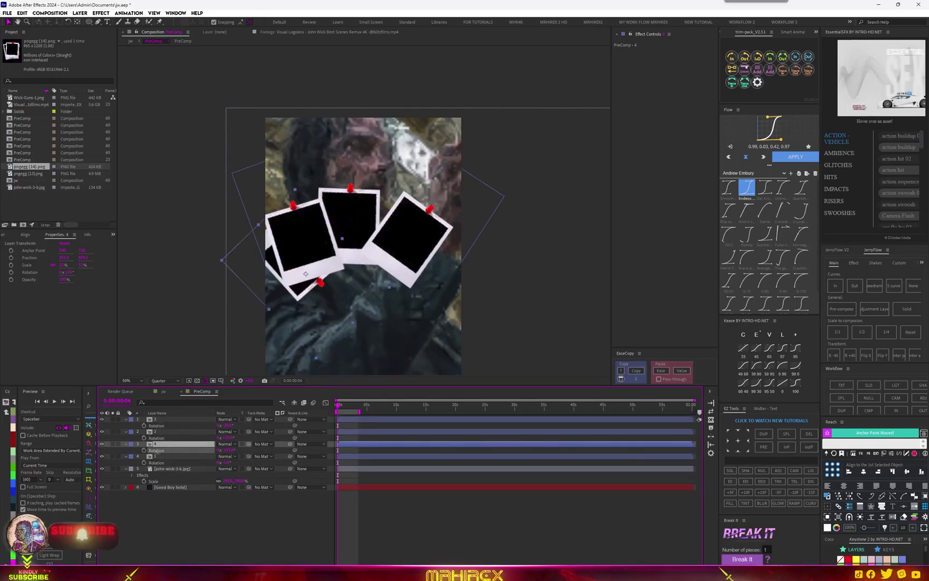
pyautogui.moveTo(296, 283); pyautogui.dragTo(325, 342)
pyautogui.moveTo(225, 437); pyautogui.dragTo(237, 451)
# - Duplicate polaroid layer 4, place the copy at the lower right of the picture, and adjust its rotation
pyautogui.moveTo(334, 327); pyautogui.dragTo(400, 325)
pyautogui.click(167, 444)
pyautogui.hotkey('ctrl', 'd')
pyautogui.press('r')
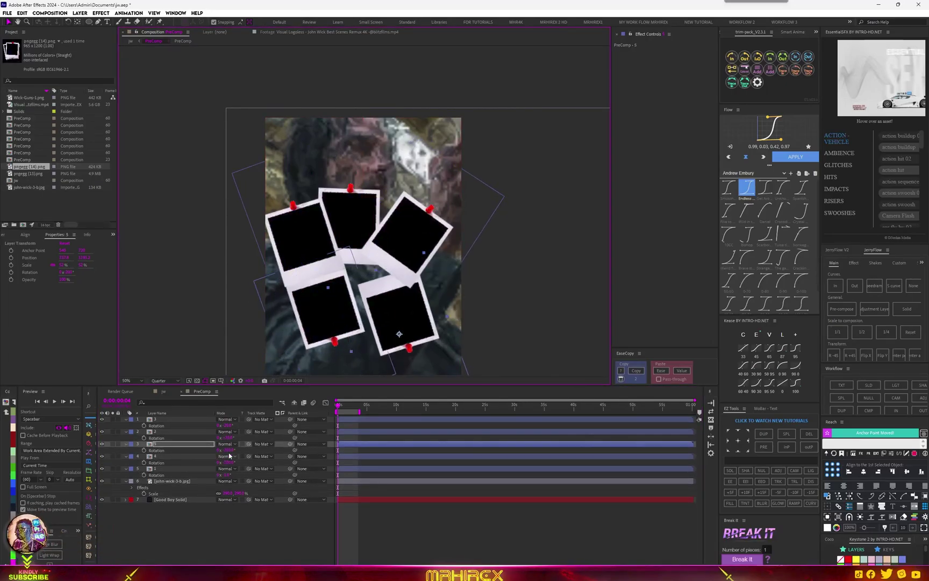
pyautogui.moveTo(227, 450)
pyautogui.mouseDown()
pyautogui.moveTo(237, 449)
pyautogui.moveTo(228, 444)
pyautogui.mouseUp()
pyautogui.moveTo(402, 325); pyautogui.dragTo(405, 309)
# - Extend the composition's work area to about 15 seconds and look through the John Wick footage for usable shots
pyautogui.click(311, 34)
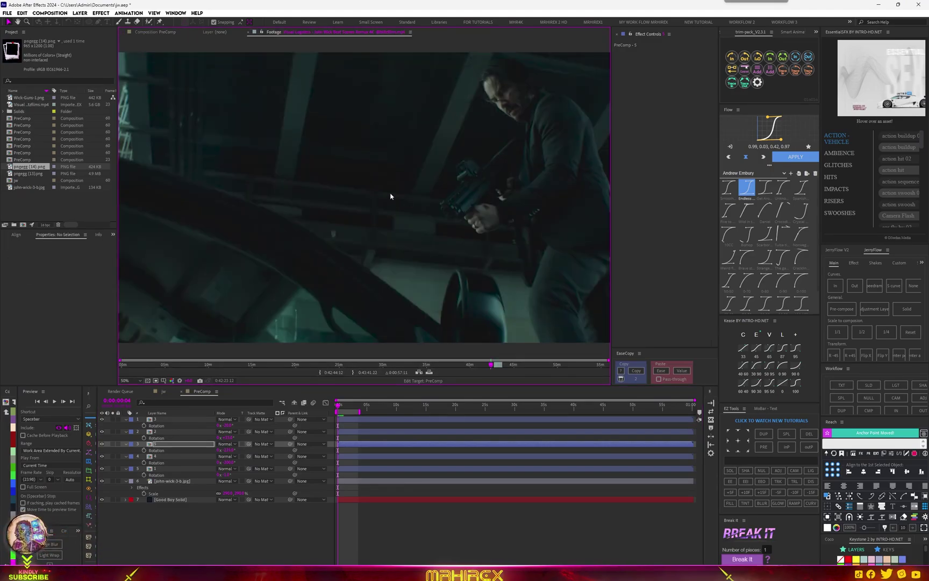
pyautogui.scroll(-1, 390, 196)
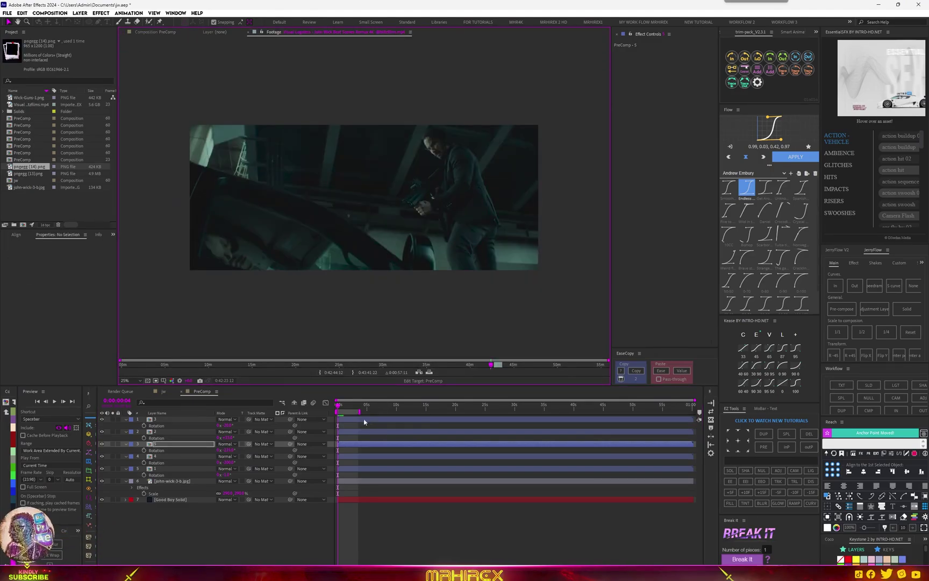
pyautogui.moveTo(359, 412); pyautogui.dragTo(428, 412)
pyautogui.click(346, 32)
pyautogui.moveTo(330, 365); pyautogui.dragTo(263, 368)
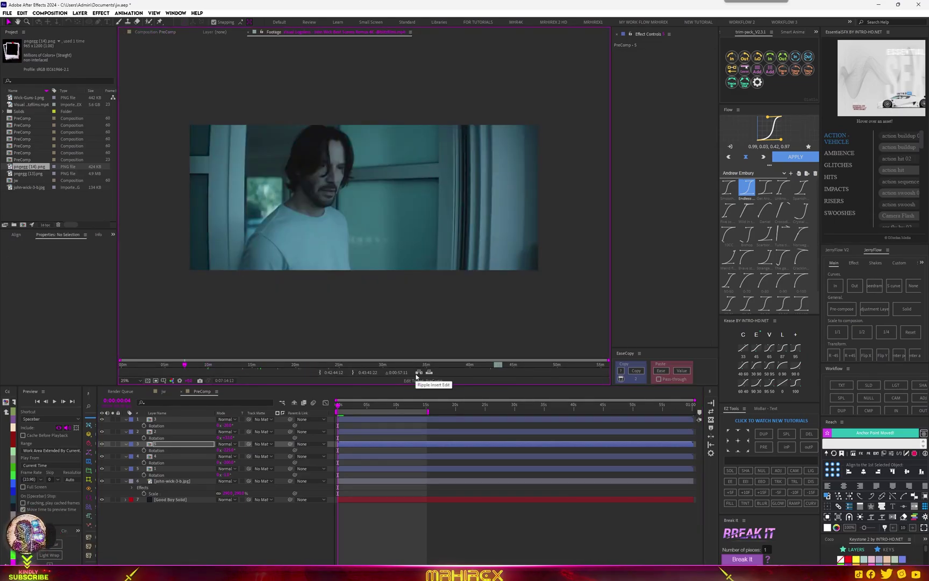
pyautogui.hotkey('ctrl', 'space')
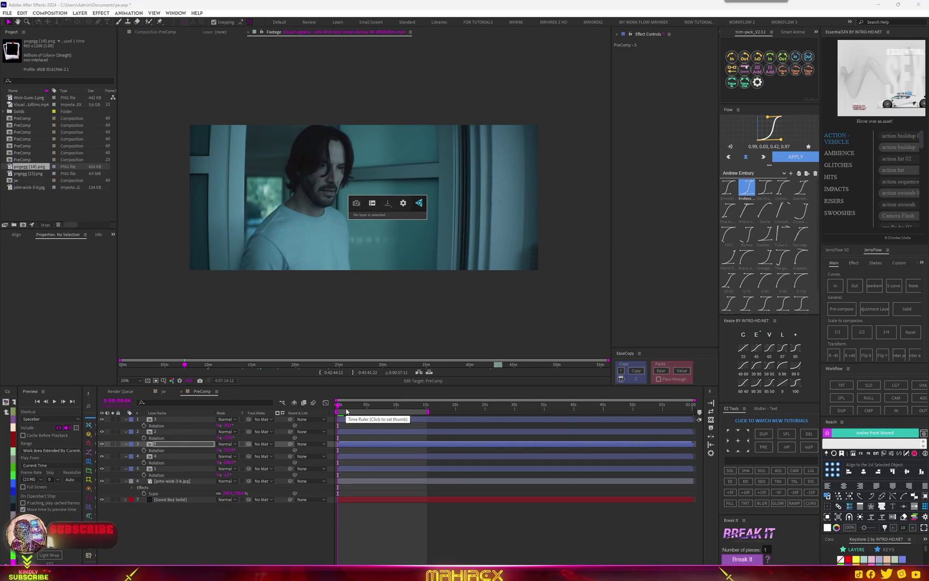
pyautogui.click(347, 419)
pyautogui.click(345, 32)
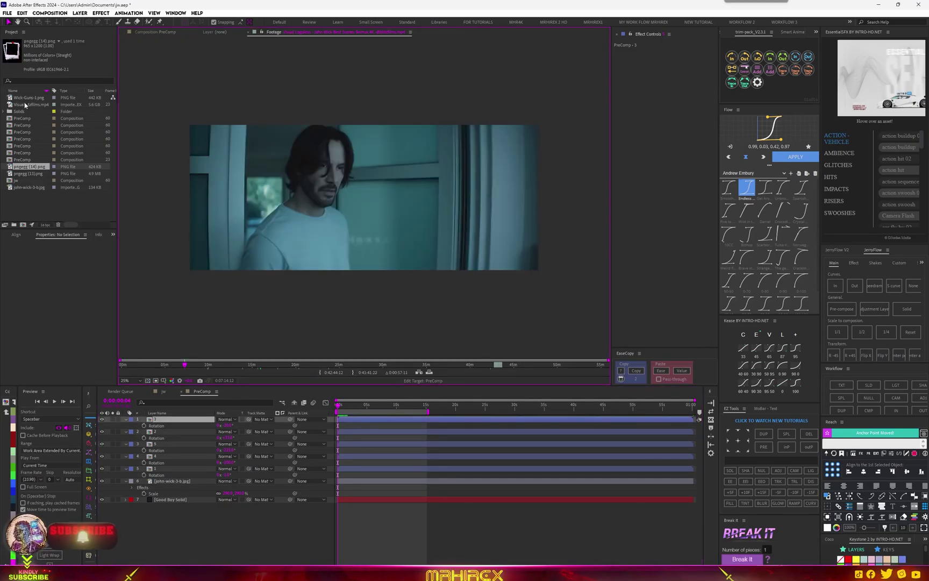
# - Add the John Wick footage as the top layer and frame the shot of the man aiming the gun
pyautogui.moveTo(25, 104); pyautogui.dragTo(167, 419)
pyautogui.click(370, 404)
pyautogui.moveTo(597, 420)
pyautogui.mouseDown()
pyautogui.moveTo(450, 425)
pyautogui.moveTo(597, 424)
pyautogui.mouseUp()
pyautogui.moveTo(426, 420); pyautogui.dragTo(335, 419)
pyautogui.moveTo(432, 281); pyautogui.dragTo(354, 282)
pyautogui.scroll(1, 353, 281)
# - Import a still of the gun-aiming shot from the snapshot gallery into the composition and send it behind all other layers
pyautogui.hotkey('ctrl', 'space')
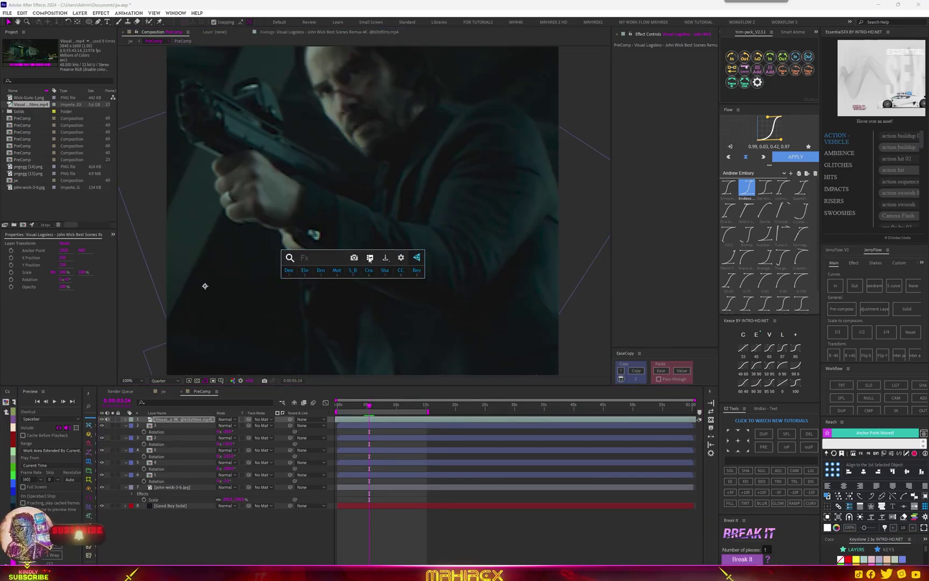
pyautogui.click(369, 258)
pyautogui.moveTo(178, 421); pyautogui.dragTo(167, 554)
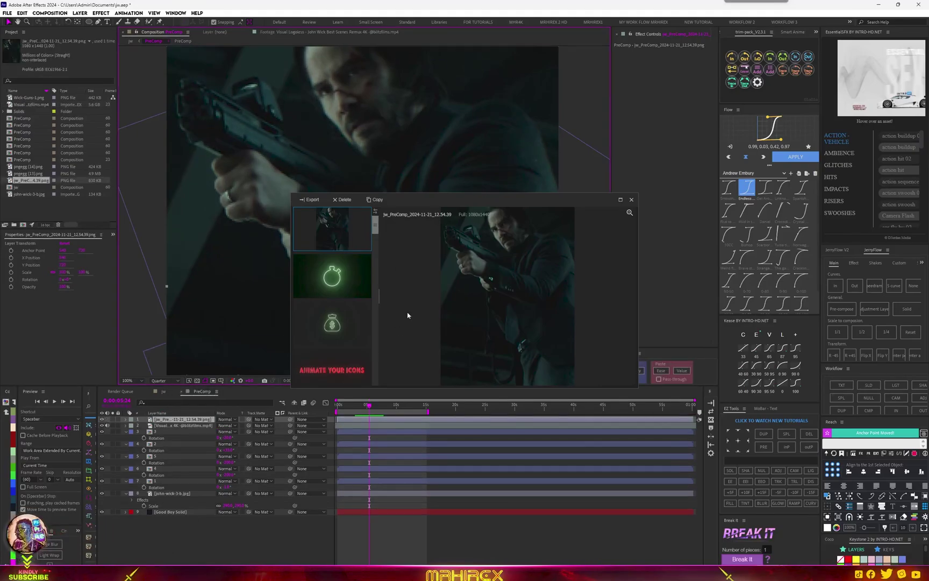
pyautogui.click(631, 199)
pyautogui.scroll(-2, 416, 188)
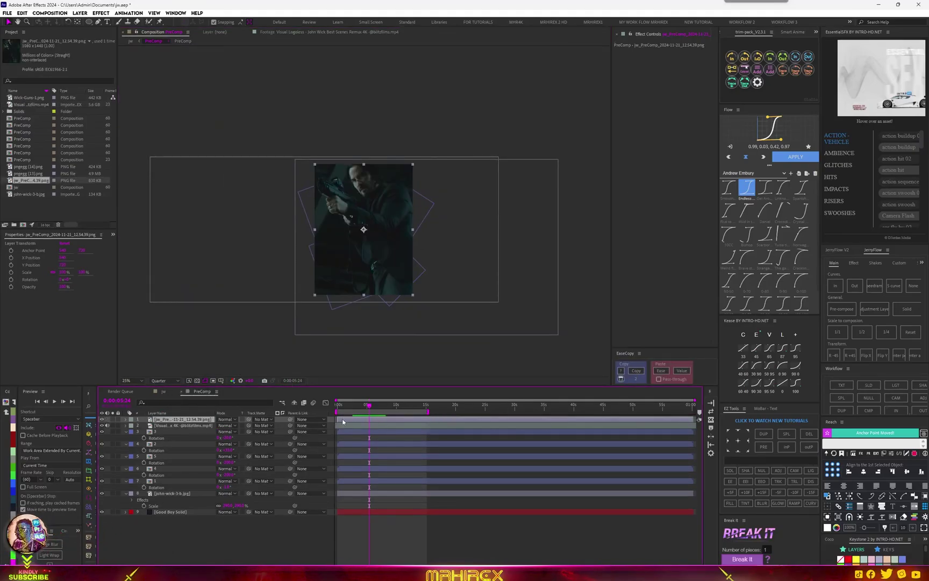
pyautogui.hotkey('ctrl', 'shift', '[')
# - Extend the work area to the composition's end, shift the video layer through other shots, and delete that layer
pyautogui.click(182, 424)
pyautogui.click(183, 420)
pyautogui.moveTo(475, 421); pyautogui.dragTo(323, 421)
pyautogui.moveTo(542, 421); pyautogui.dragTo(355, 421)
pyautogui.moveTo(428, 412); pyautogui.dragTo(694, 412)
pyautogui.moveTo(403, 419); pyautogui.dragTo(686, 420)
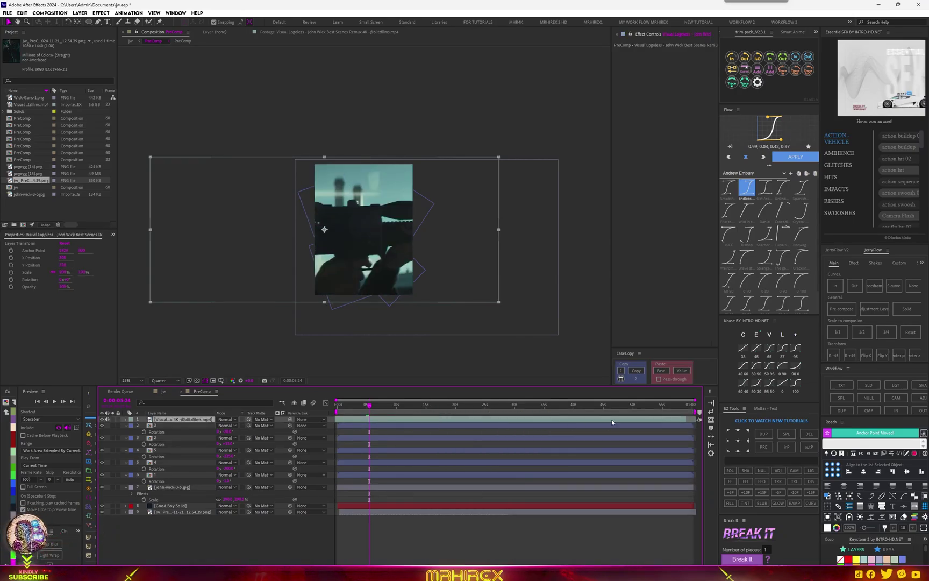
pyautogui.moveTo(611, 420); pyautogui.dragTo(393, 416)
pyautogui.press('Delete')
# - Move the John Wick footage's in point to near its start and add the footage as the top layer again
pyautogui.click(333, 32)
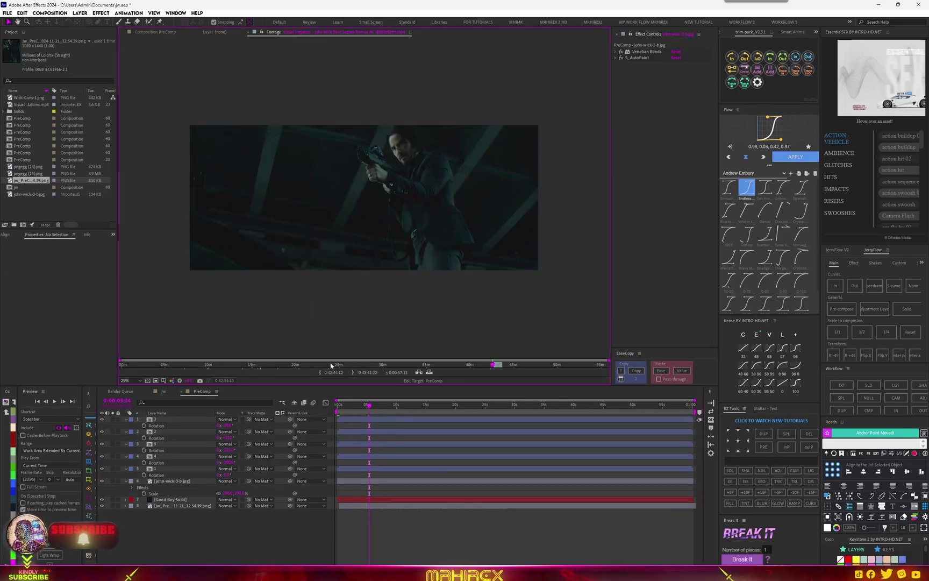
pyautogui.moveTo(489, 365); pyautogui.dragTo(132, 365)
pyautogui.click(141, 365)
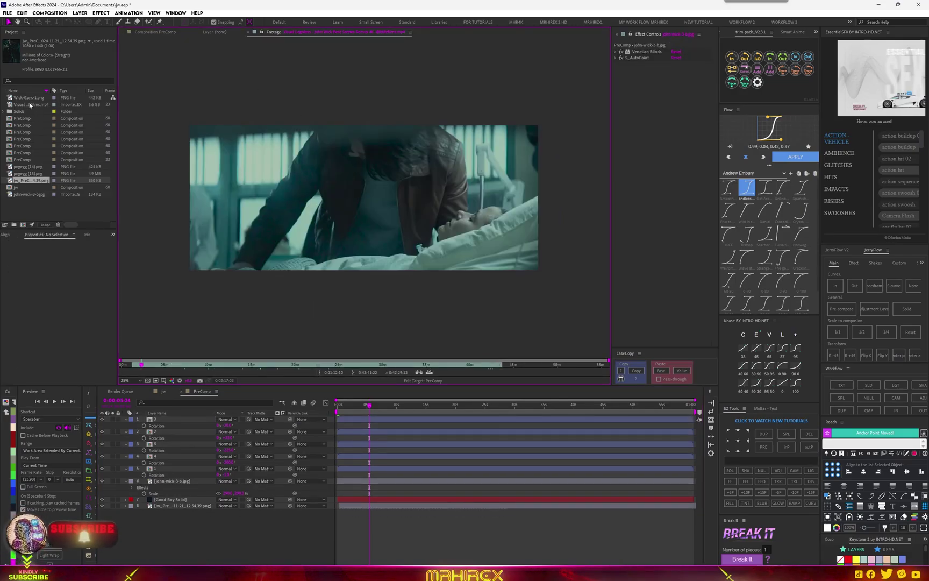
pyautogui.moveTo(30, 104); pyautogui.dragTo(161, 418)
# - Frame and snapshot two more scenes from the video, including the man sitting on the bed at about 3 seconds
pyautogui.moveTo(353, 407); pyautogui.dragTo(450, 406)
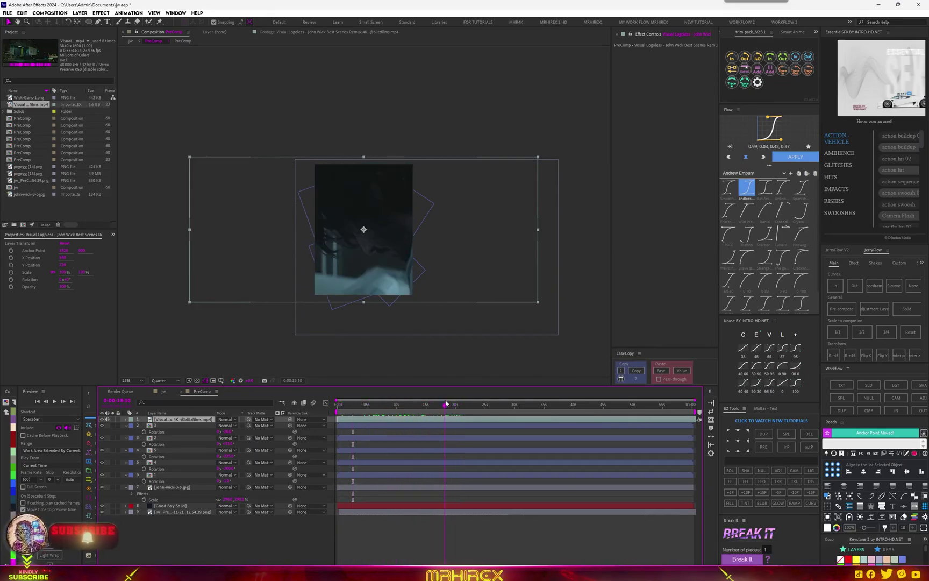
pyautogui.moveTo(378, 229); pyautogui.dragTo(329, 230)
pyautogui.hotkey('ctrl', 'space')
pyautogui.moveTo(374, 407); pyautogui.dragTo(385, 406)
pyautogui.moveTo(379, 216); pyautogui.dragTo(476, 218)
pyautogui.moveTo(384, 408); pyautogui.dragTo(357, 409)
pyautogui.moveTo(372, 257); pyautogui.dragTo(386, 255)
pyautogui.hotkey('ctrl', 'space')
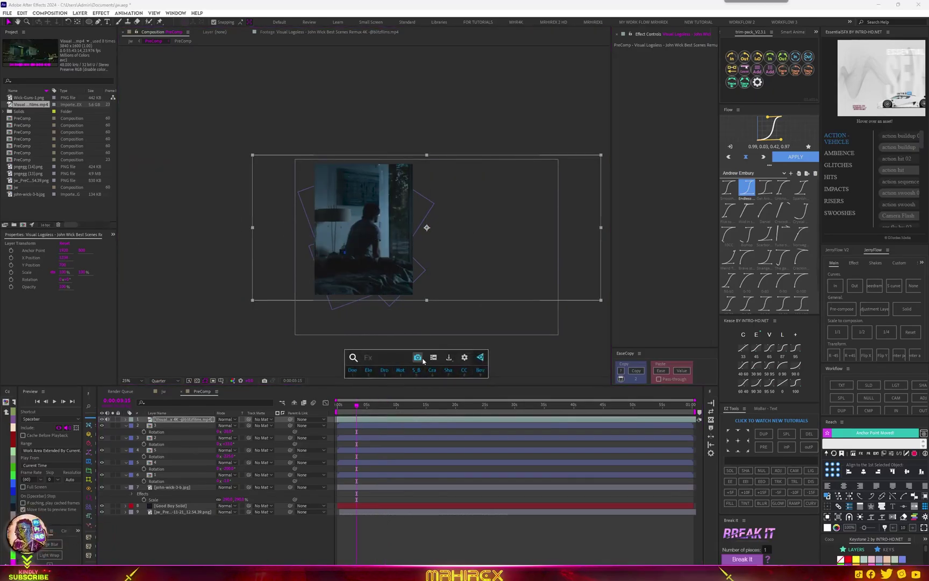
# - Frame the close-up of the man's face at about 29 seconds within the composition and capture a snapshot
pyautogui.moveTo(365, 407); pyautogui.dragTo(513, 403)
pyautogui.moveTo(455, 249); pyautogui.dragTo(342, 256)
pyautogui.hotkey('ctrl', 'space')
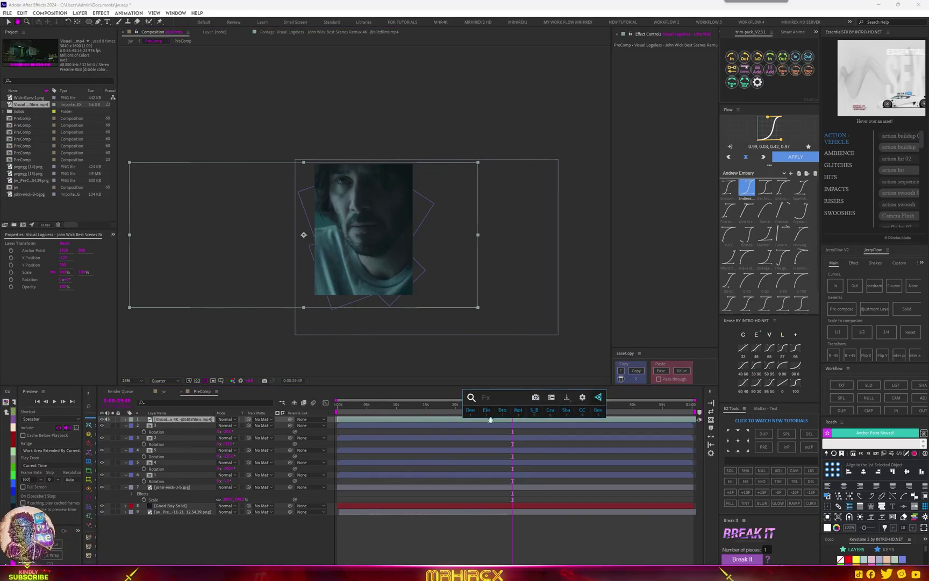
# - Frame the hospital bed scene at about 37 seconds within the composition and capture a snapshot
pyautogui.click(440, 405)
pyautogui.click(557, 405)
pyautogui.moveTo(464, 418); pyautogui.dragTo(414, 421)
pyautogui.moveTo(323, 216); pyautogui.dragTo(332, 214)
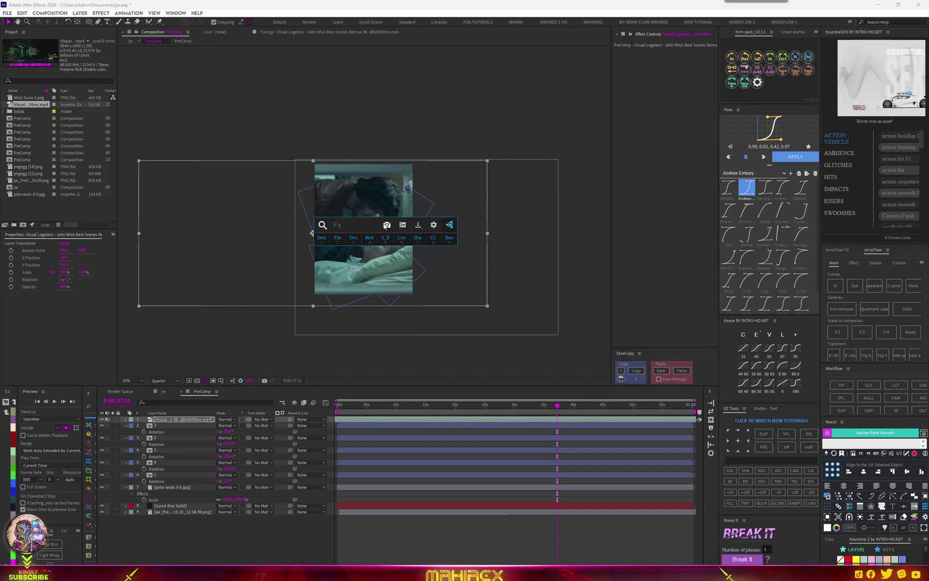
# - Delete the video layer and open the snapshot gallery
pyautogui.press('Delete')
pyautogui.click(428, 225)
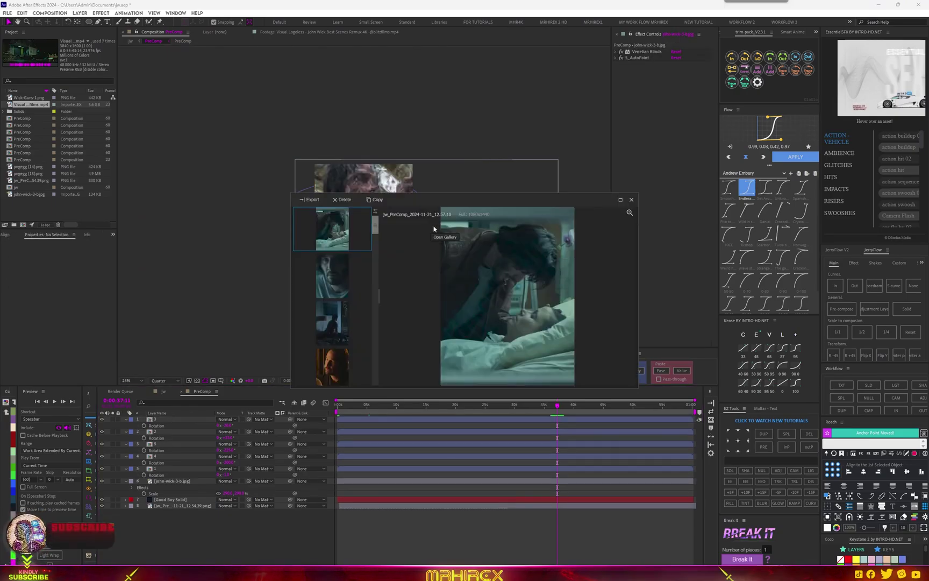
# - Add the bedroom, warm-lit portrait and hospital bed snapshots from the gallery to the composition, close the gallery and hide the three layers
pyautogui.click(332, 323)
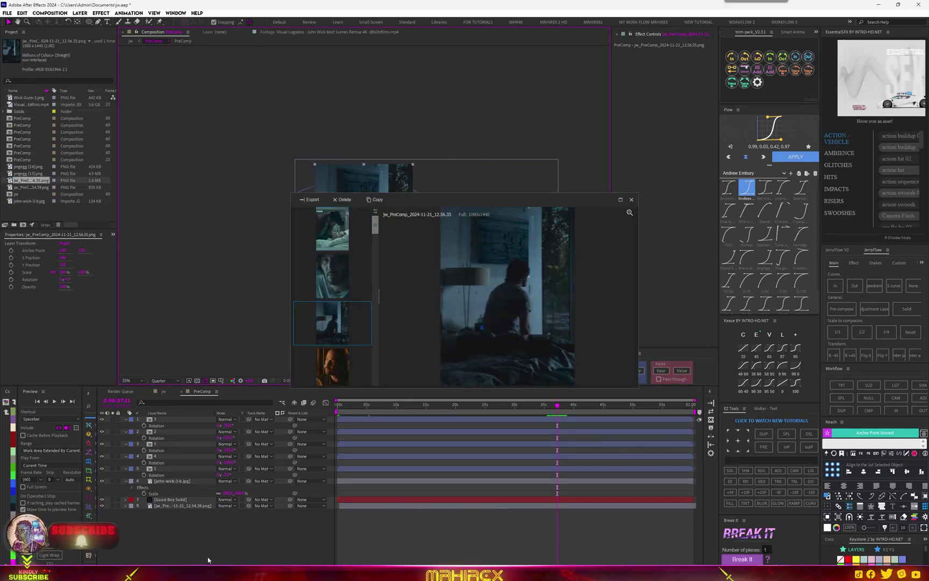
pyautogui.moveTo(333, 367); pyautogui.dragTo(215, 563)
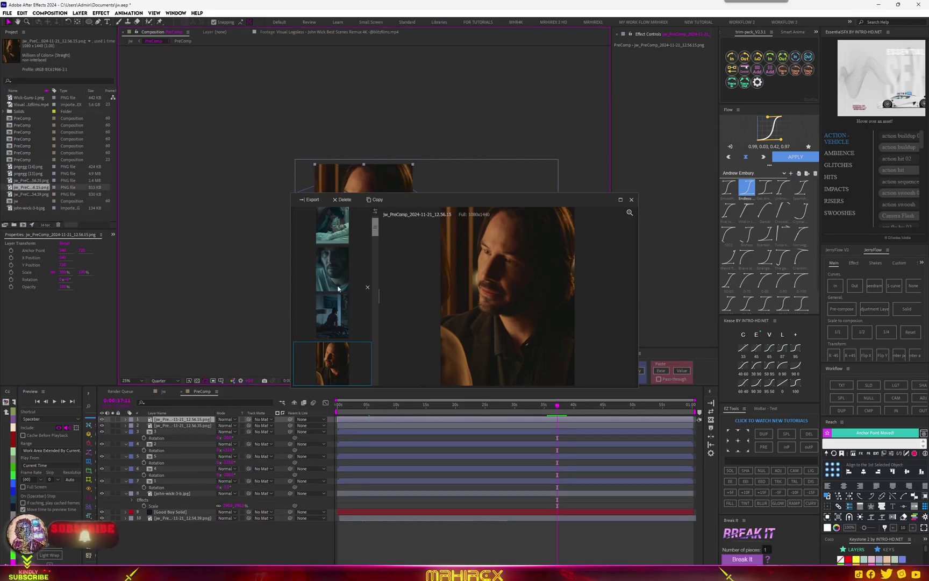
pyautogui.moveTo(332, 231); pyautogui.dragTo(219, 522)
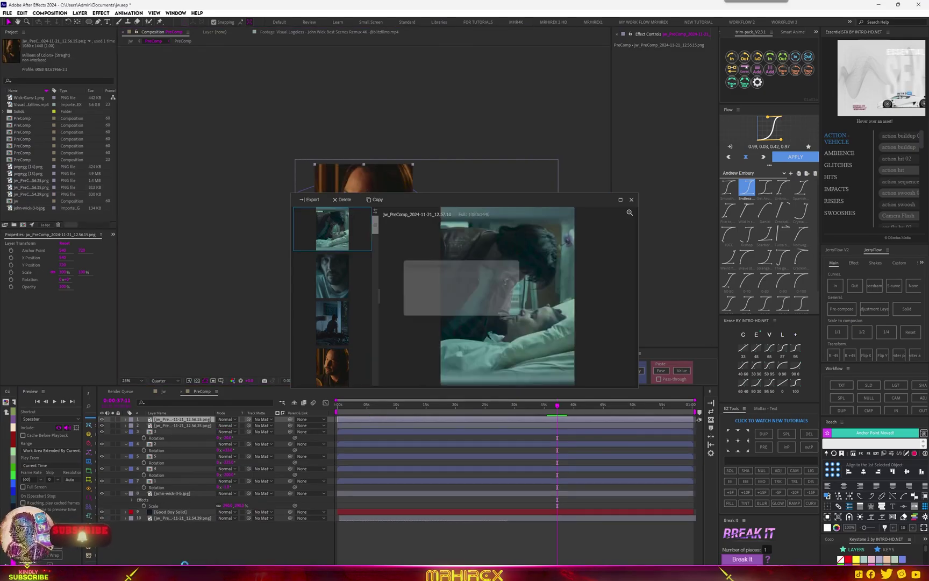
pyautogui.click(632, 200)
pyautogui.click(146, 432)
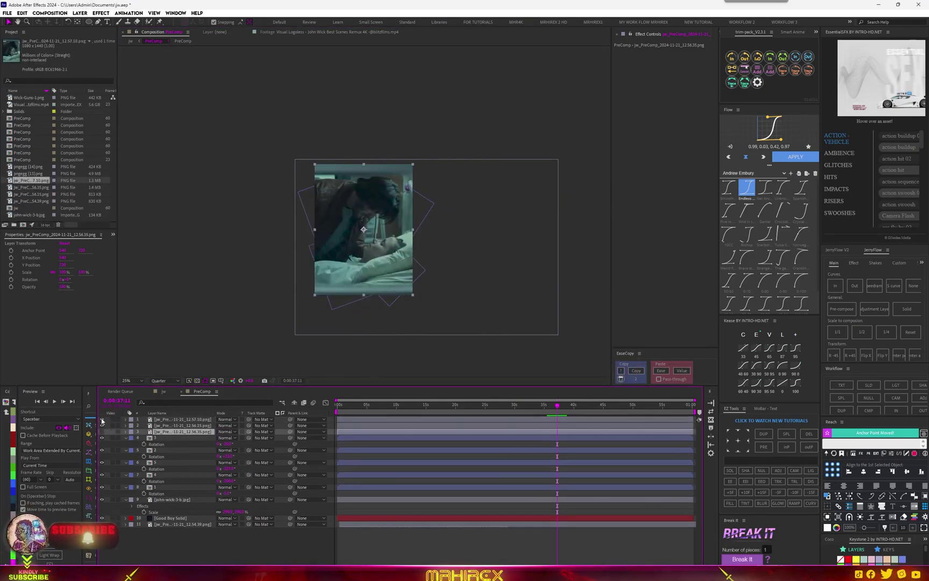
pyautogui.moveTo(102, 421); pyautogui.dragTo(102, 419)
# - Move the 12.54.39 snapshot directly above polaroid layer 1 and use layer 1 as its track matte
pyautogui.click(175, 500)
pyautogui.click(127, 500)
pyautogui.click(167, 488)
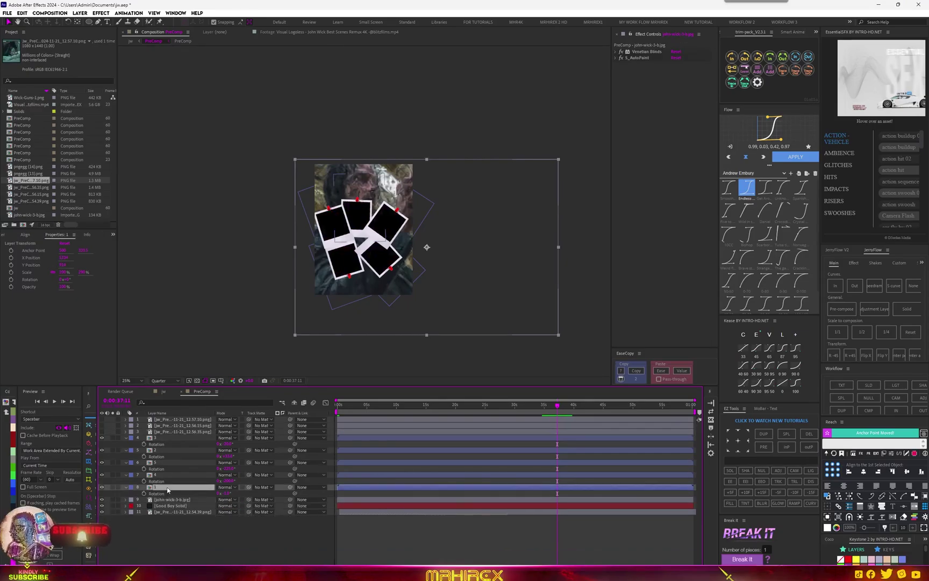
pyautogui.moveTo(167, 511); pyautogui.dragTo(170, 486)
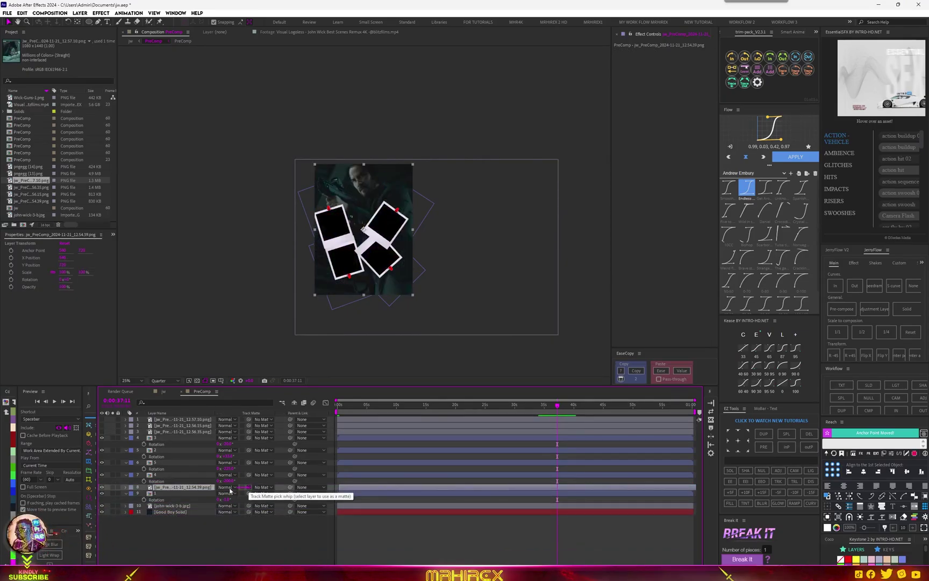
pyautogui.moveTo(249, 487); pyautogui.dragTo(170, 494)
# - With the playhead at the composition's start, scale the 12.54.39 snapshot down over the upper-middle polaroid and lower its opacity
pyautogui.scroll(2, 355, 211)
pyautogui.click(165, 380)
pyautogui.click(163, 398)
pyautogui.click(339, 407)
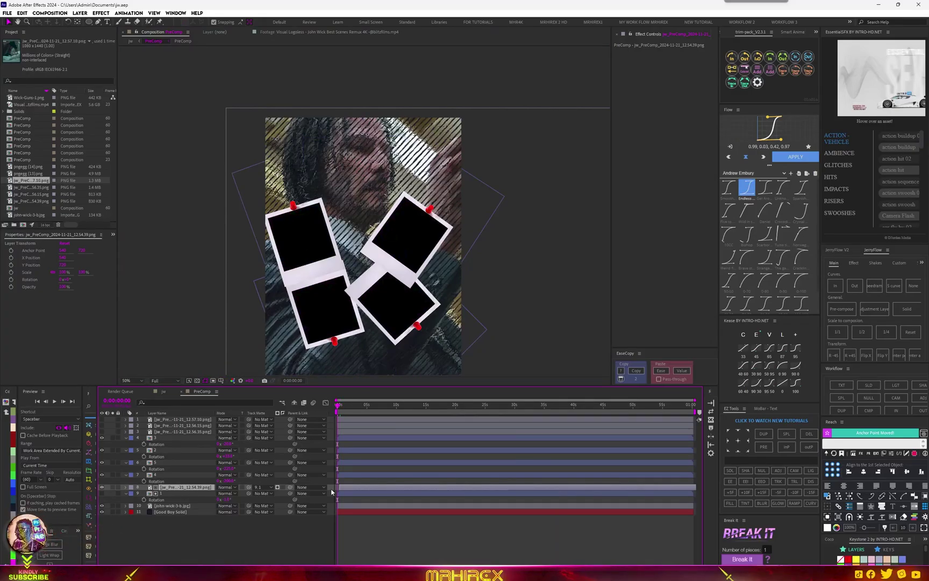
pyautogui.hotkey('ctrl', 'z')
pyautogui.click(338, 406)
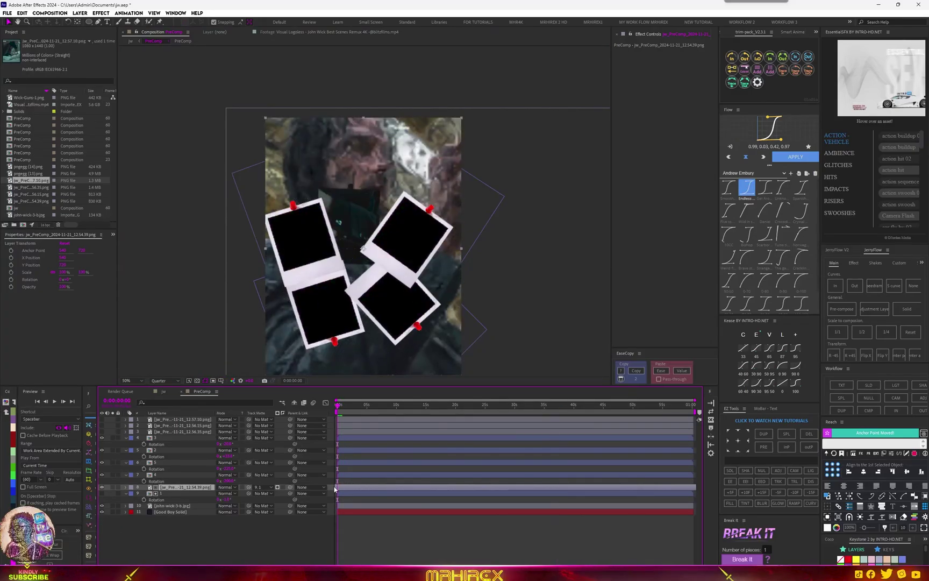
pyautogui.press('.')
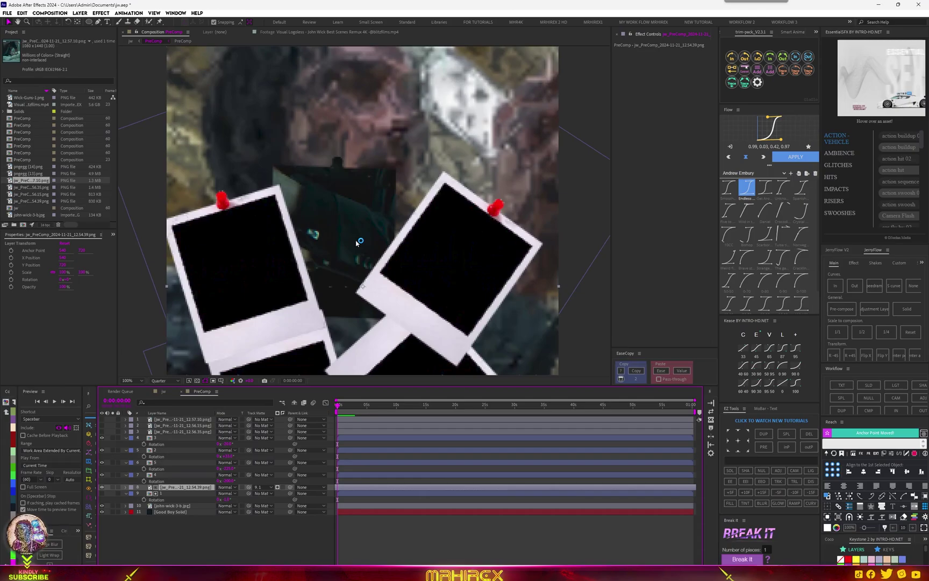
pyautogui.press('s')
pyautogui.moveTo(230, 493); pyautogui.dragTo(174, 493)
pyautogui.click(101, 500)
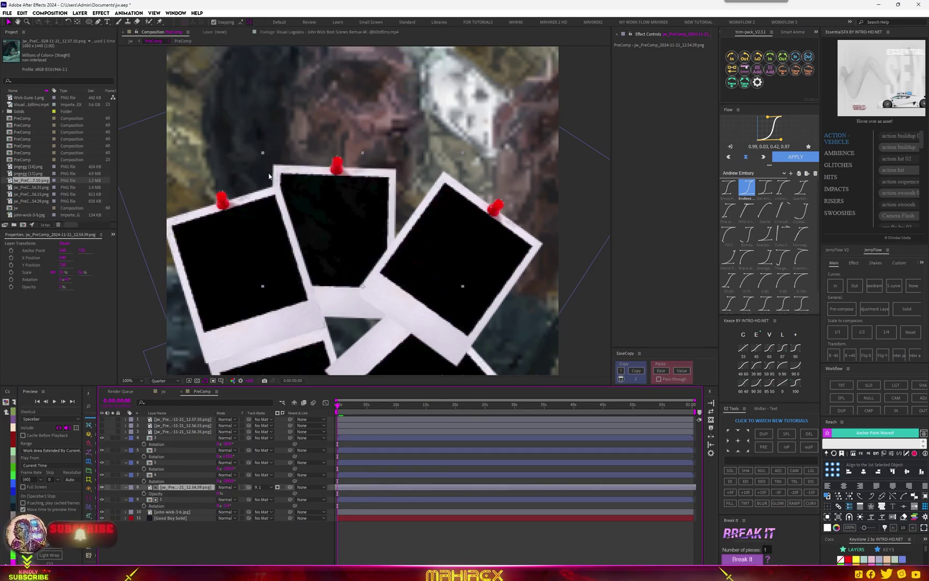
# - Mask the snapshot to the upper-middle polaroid's black picture area with the Pen tool and restore its opacity to 100%
pyautogui.click(98, 22)
pyautogui.click(280, 173)
pyautogui.click(391, 178)
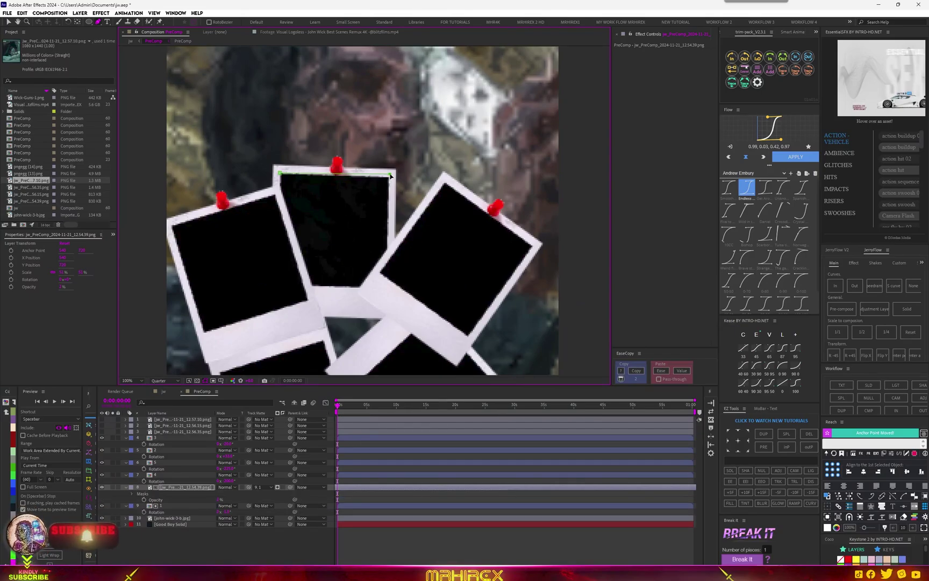
pyautogui.click(309, 291)
pyautogui.click(274, 293)
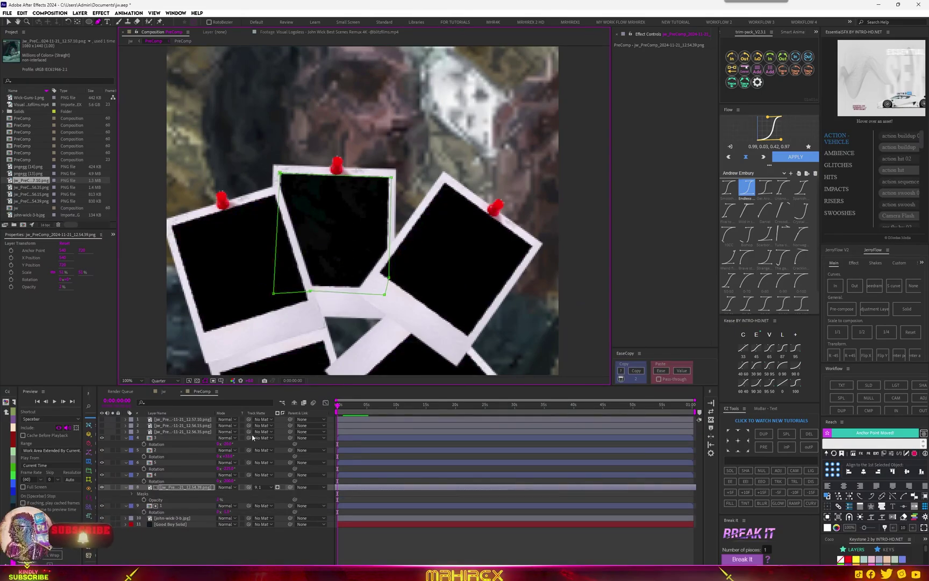
pyautogui.moveTo(220, 499); pyautogui.dragTo(275, 493)
# - Precompose the masked snapshot together with polaroid layer 1 and name the precomp 1
pyautogui.scroll(-1, 361, 239)
pyautogui.keyDown('ctrl'); pyautogui.click(192, 506); pyautogui.keyUp('ctrl')
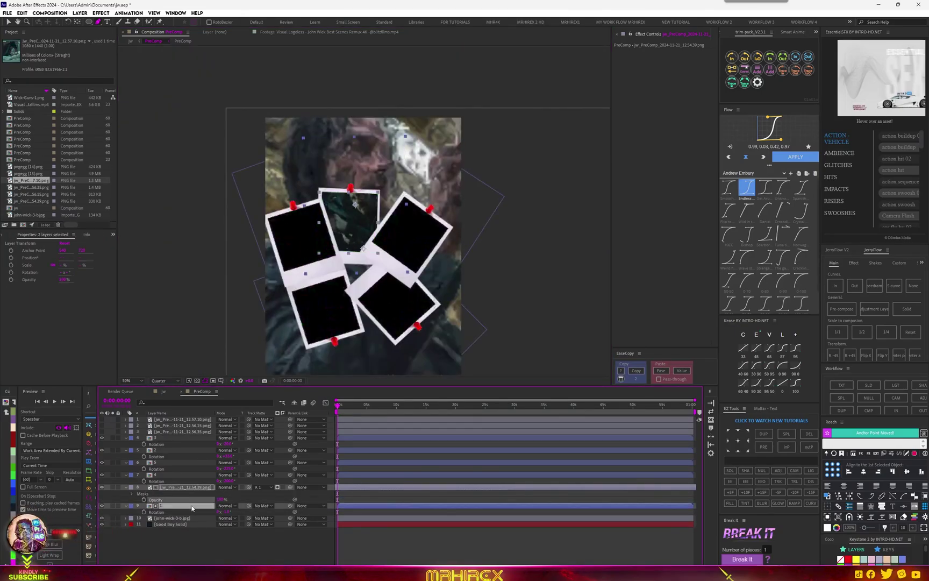
pyautogui.click(848, 308)
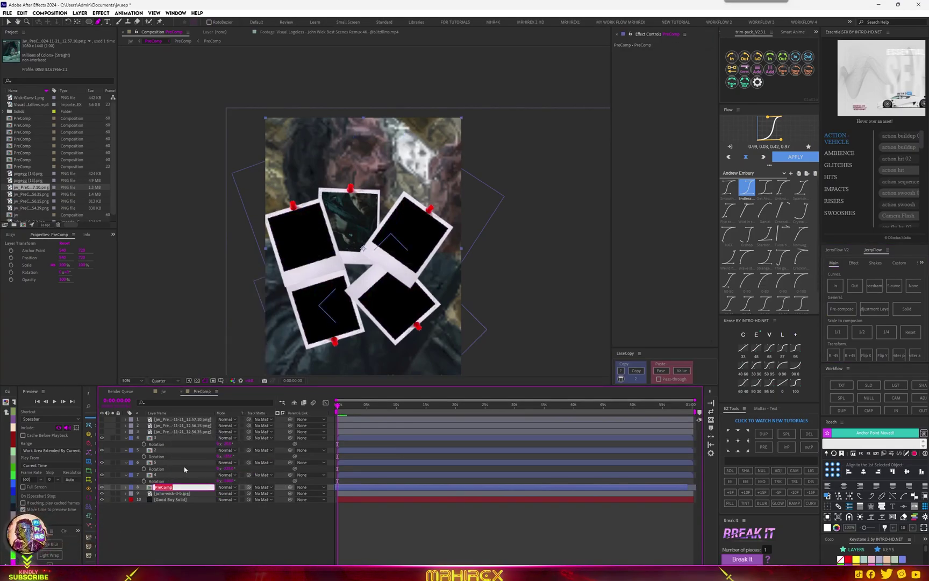
# - Move the 12.56.35 bedroom snapshot above polaroid layer 4, use layer 4 as its track matte and show the snapshot
pyautogui.click(177, 433)
pyautogui.moveTo(178, 433); pyautogui.dragTo(179, 471)
pyautogui.moveTo(249, 468); pyautogui.dragTo(188, 476)
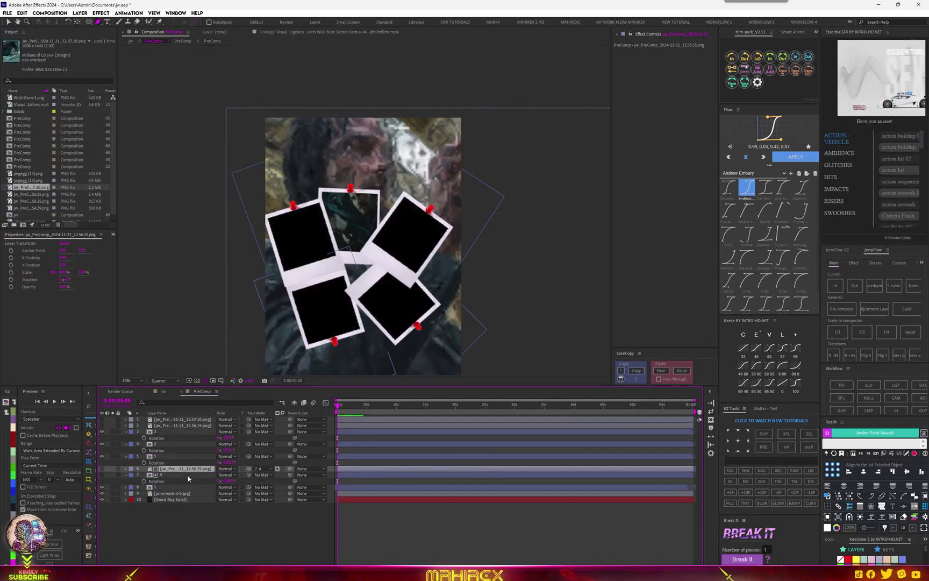
pyautogui.click(102, 469)
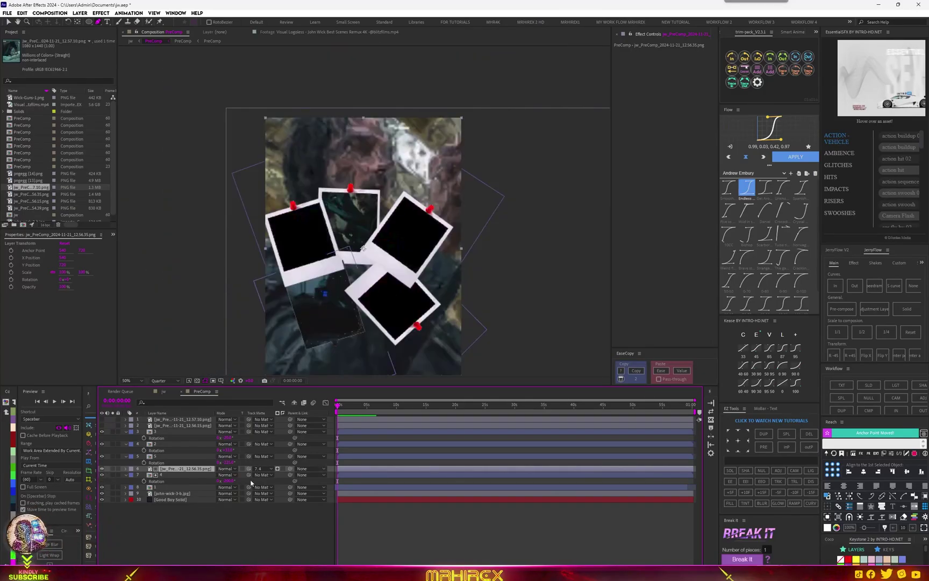
# - Lower the bedroom snapshot's opacity to trace a mask around the lower-left polaroid's black picture area, and restore it to 100%
pyautogui.press('t')
pyautogui.press('t')
pyautogui.press('t')
pyautogui.moveTo(221, 476); pyautogui.dragTo(210, 478)
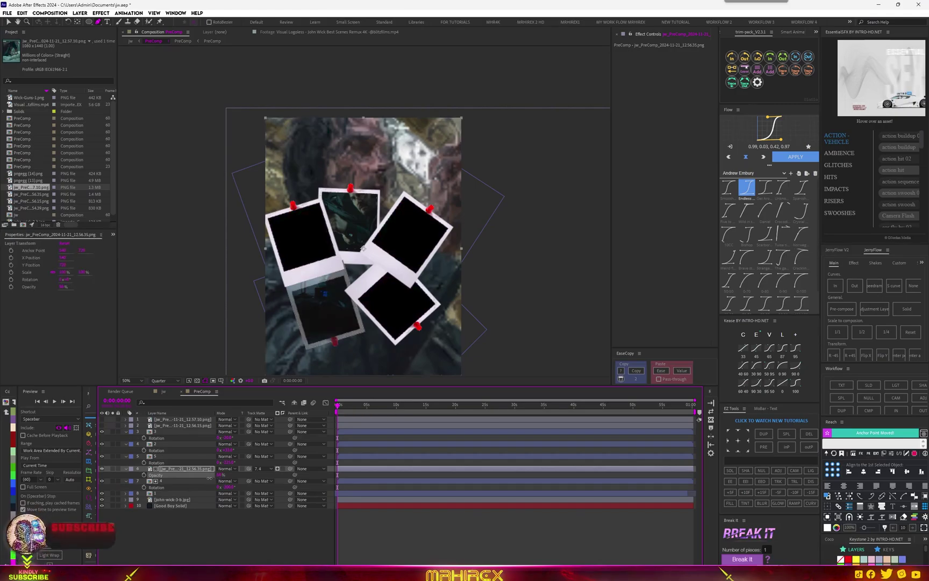
pyautogui.scroll(2, 312, 326)
pyautogui.scroll(-2, 312, 326)
pyautogui.scroll(2, 313, 326)
pyautogui.click(225, 188)
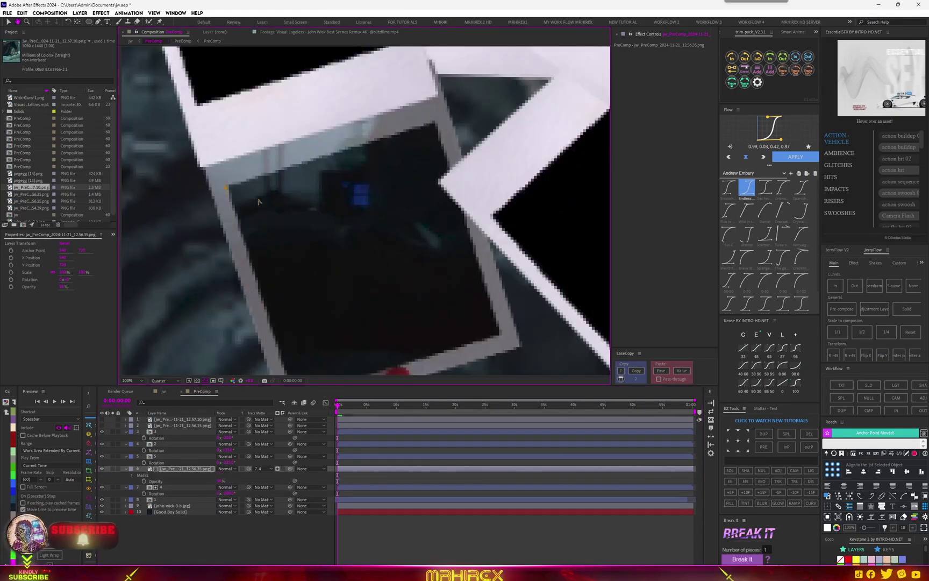
pyautogui.moveTo(258, 202); pyautogui.dragTo(258, 142)
pyautogui.click(292, 337)
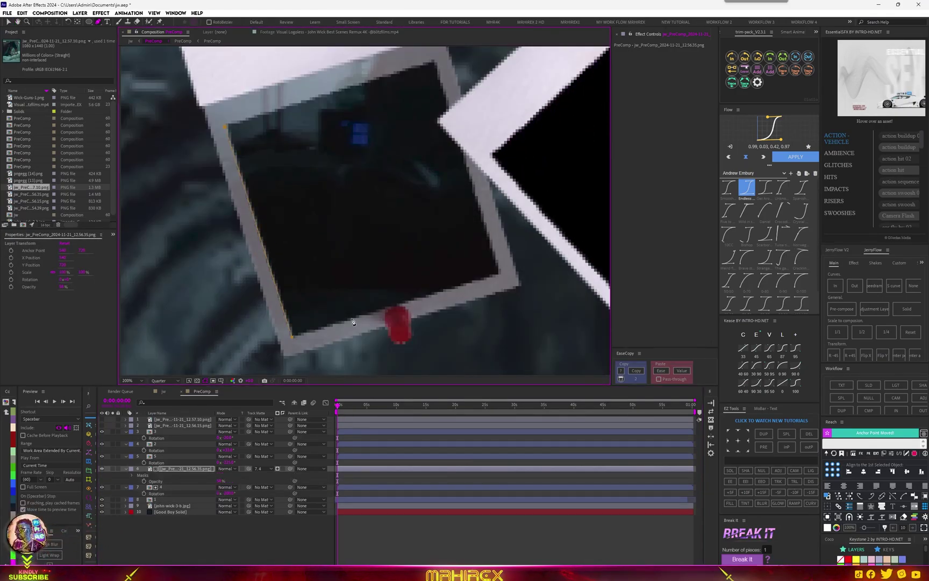
pyautogui.click(435, 60)
pyautogui.click(226, 126)
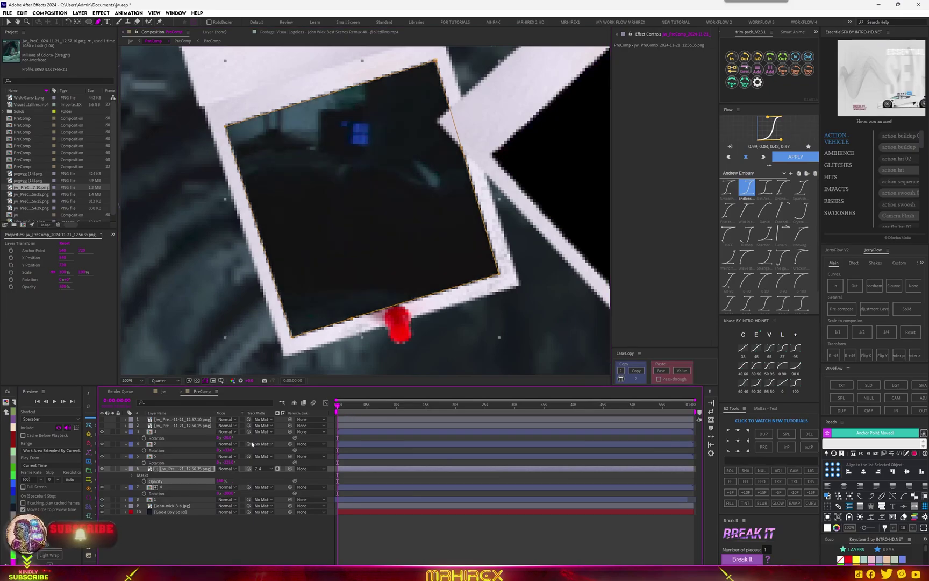
# - Try to scale down the masked bedroom snapshot
pyautogui.press('s')
pyautogui.moveTo(228, 475); pyautogui.dragTo(212, 476)
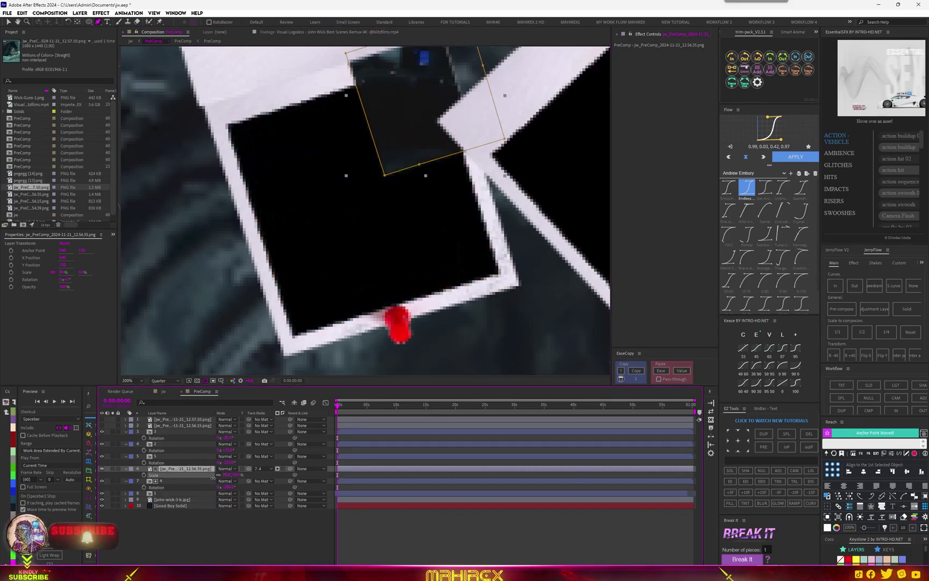
pyautogui.hotkey('ctrl', 'z')
# - Precompose the bedroom snapshot together with polaroid layer 4 and rename the precomp 2
pyautogui.scroll(-1, 373, 285)
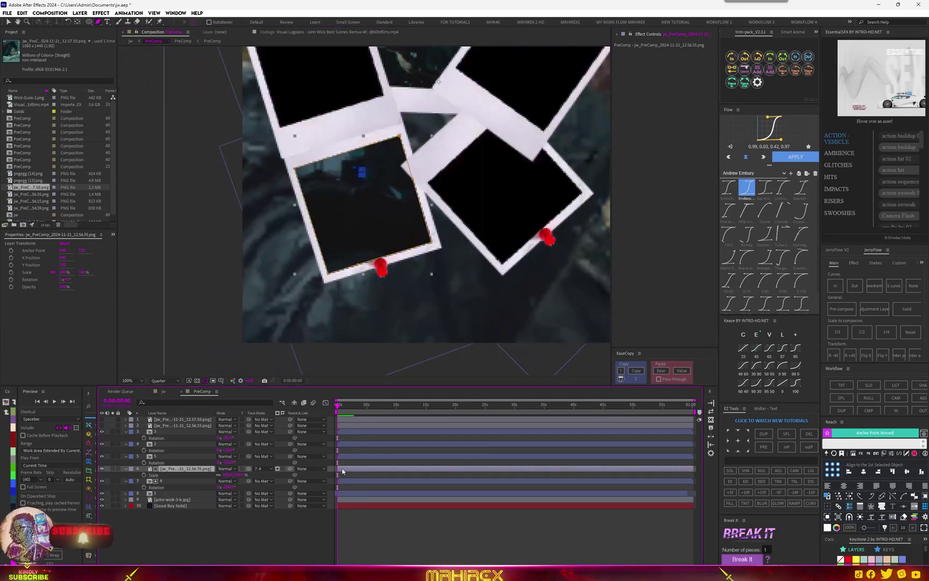
pyautogui.scroll(-4, 348, 270)
pyautogui.scroll(1, 331, 260)
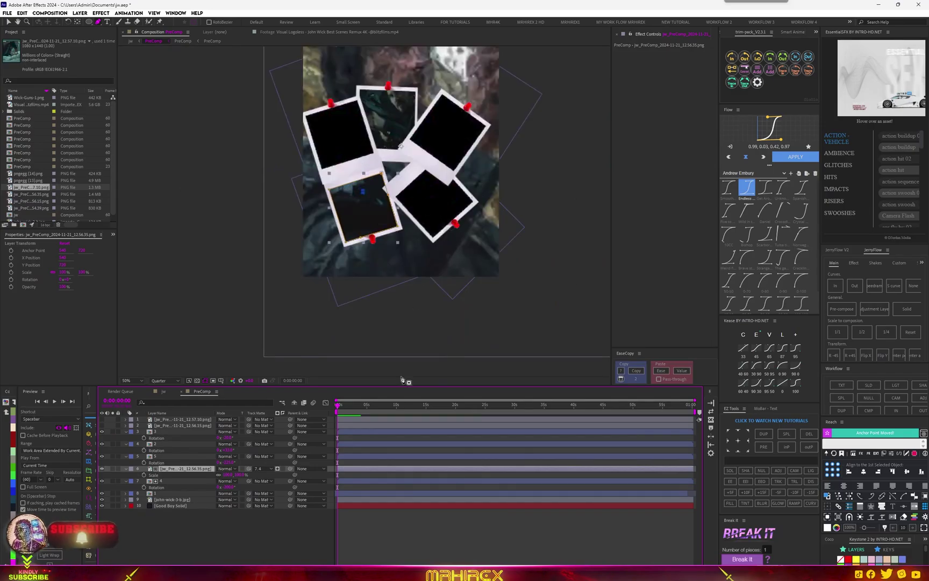
pyautogui.keyDown('shift'); pyautogui.click(174, 481); pyautogui.keyUp('shift')
pyautogui.click(842, 309)
pyautogui.rightClick(167, 469)
pyautogui.click(198, 446)
pyautogui.write('2')
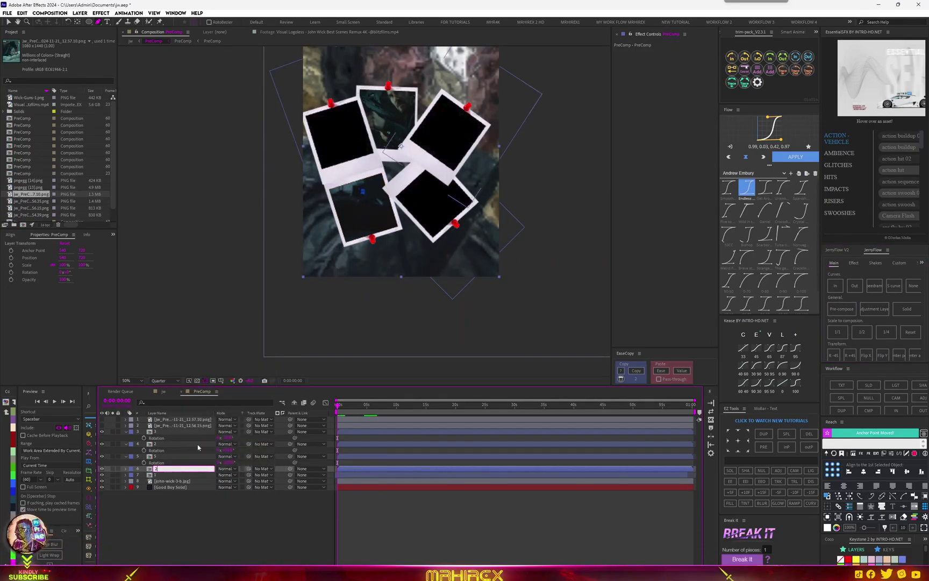
pyautogui.click(194, 450)
# - Move the 12.56.15 portrait snapshot directly above polaroid layer 5 and make it visible
pyautogui.click(163, 457)
pyautogui.click(173, 426)
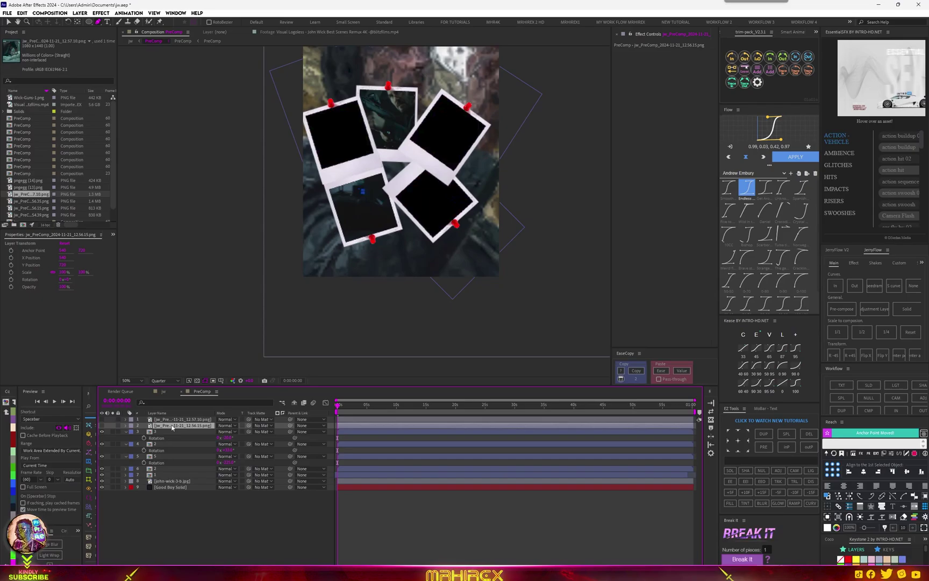
pyautogui.moveTo(172, 427); pyautogui.dragTo(169, 453)
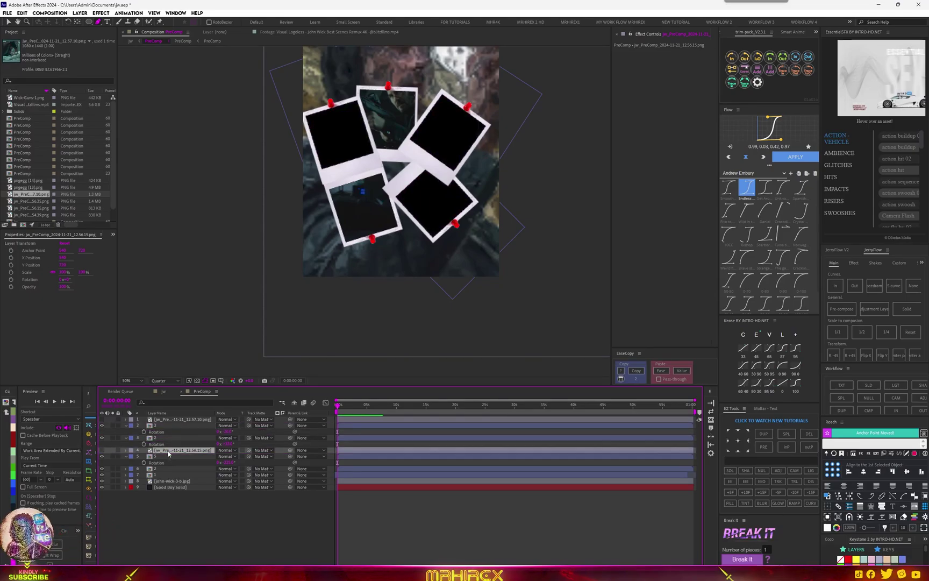
pyautogui.press('s')
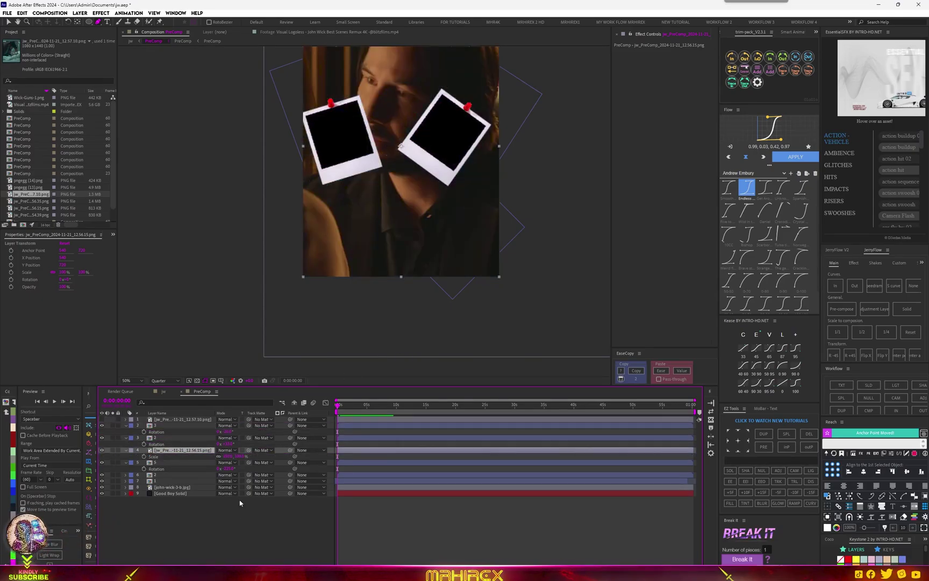
# - Scale down, rotate and position the portrait snapshot so it covers the lower-right polaroid's picture area
pyautogui.moveTo(228, 456); pyautogui.dragTo(281, 456)
pyautogui.press('v')
pyautogui.moveTo(423, 183); pyautogui.dragTo(462, 232)
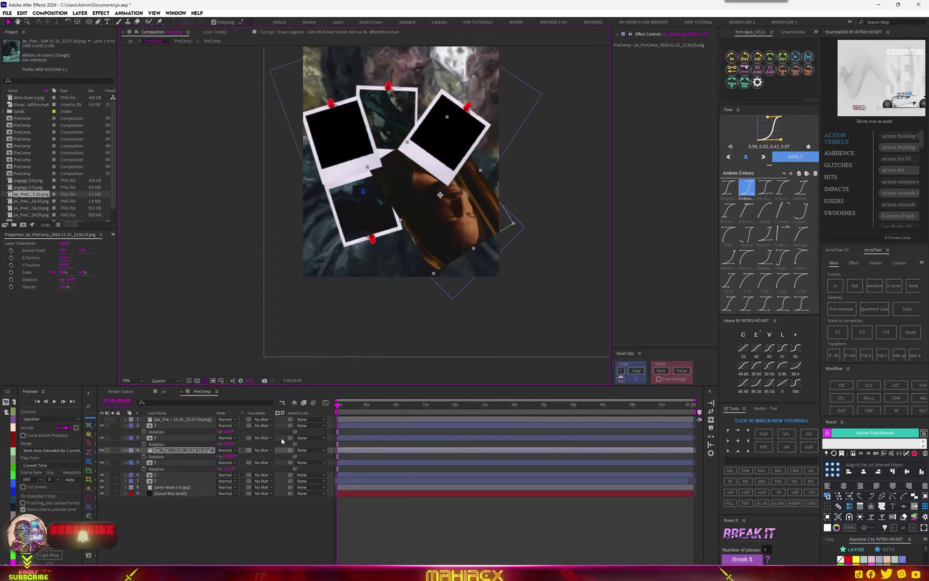
pyautogui.moveTo(232, 443)
pyautogui.mouseDown()
pyautogui.moveTo(242, 441)
pyautogui.moveTo(228, 457)
pyautogui.mouseUp()
pyautogui.hotkey('ctrl', 'z')
pyautogui.scroll(2, 433, 201)
pyautogui.scroll(-2, 434, 201)
pyautogui.moveTo(451, 182); pyautogui.dragTo(446, 200)
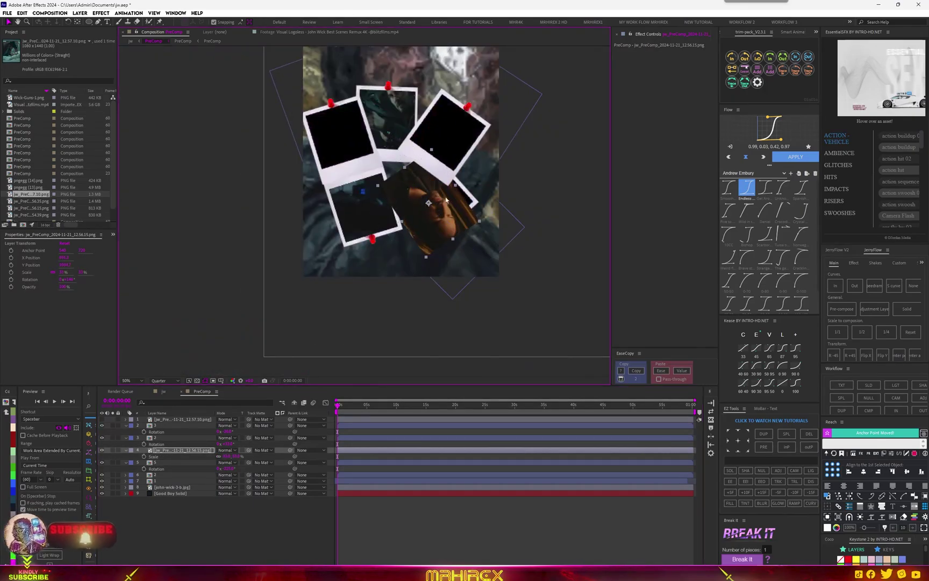
pyautogui.press('w')
pyautogui.moveTo(456, 243); pyautogui.dragTo(443, 213)
pyautogui.press('v')
# - Use polaroid layer 5 as the portrait snapshot's track matte and lower the snapshot's opacity
pyautogui.click(242, 451)
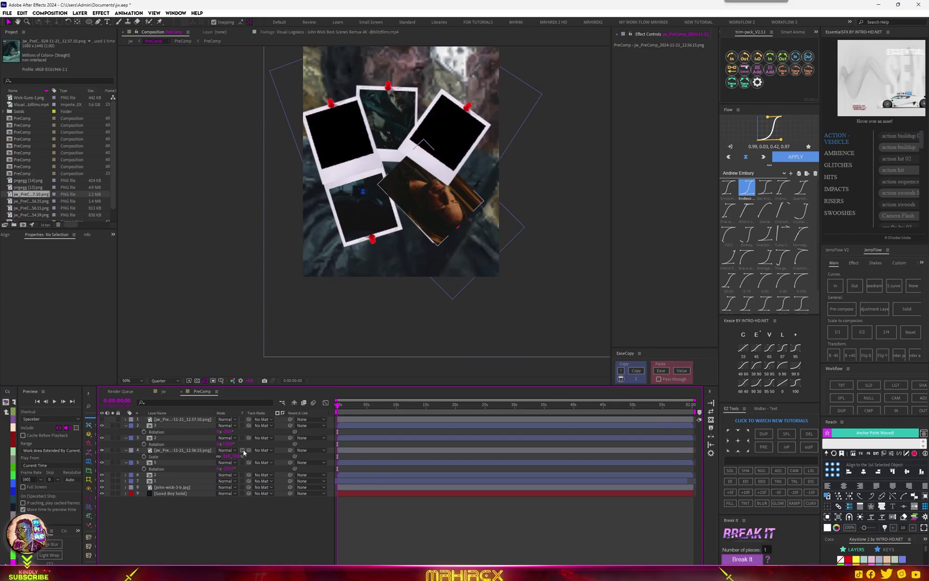
pyautogui.moveTo(251, 452); pyautogui.dragTo(163, 465)
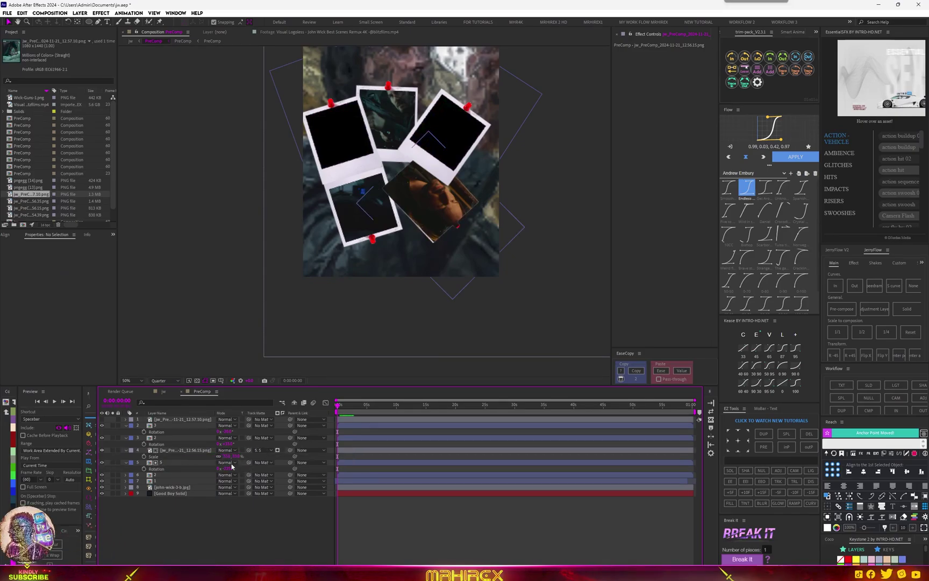
pyautogui.click(186, 450)
pyautogui.press('t')
# - Draw a Pen tool mask on the portrait snapshot around the lower-right polaroid's picture area
pyautogui.scroll(4, 303, 187)
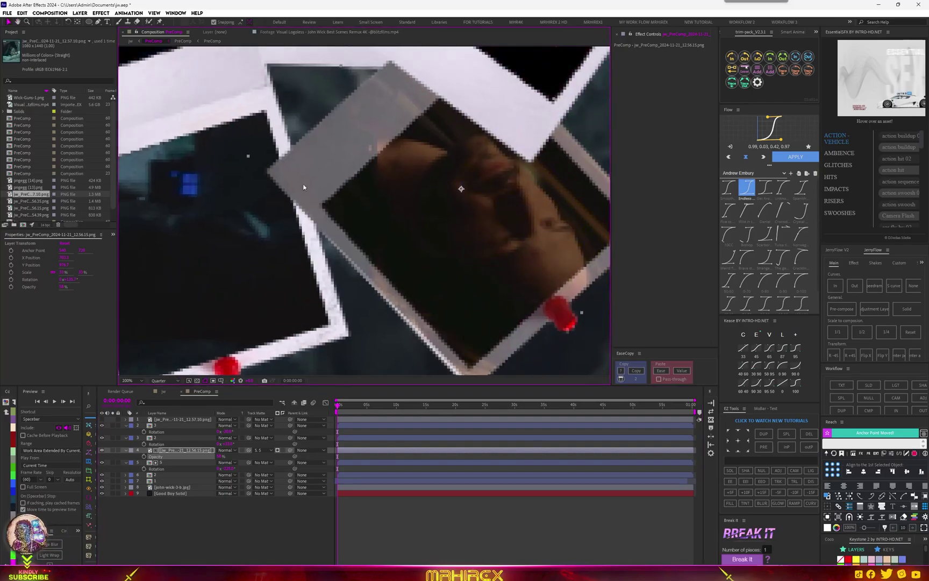
pyautogui.press('g')
pyautogui.click(320, 205)
pyautogui.moveTo(596, 255); pyautogui.dragTo(483, 285)
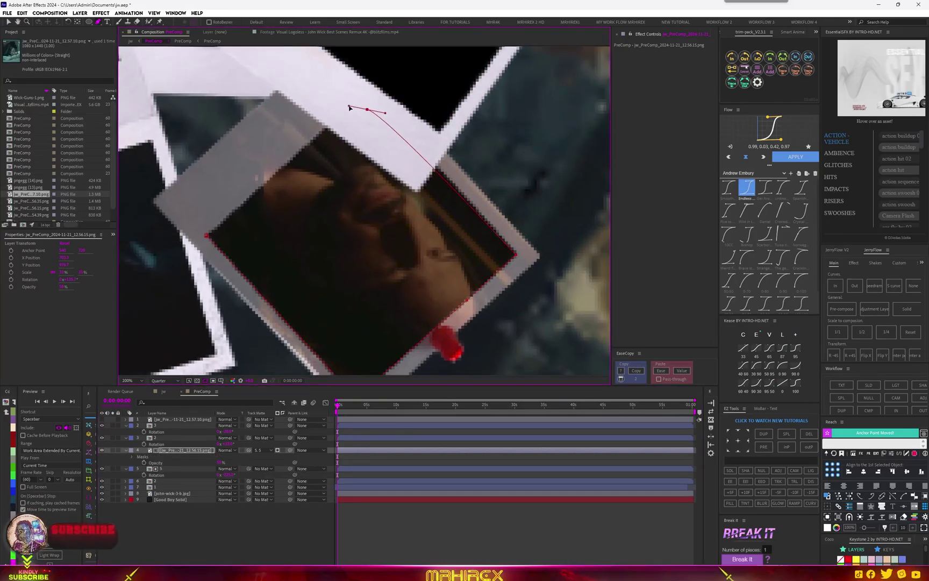
pyautogui.moveTo(350, 107); pyautogui.dragTo(315, 101)
pyautogui.click(207, 236)
pyautogui.scroll(-2, 406, 267)
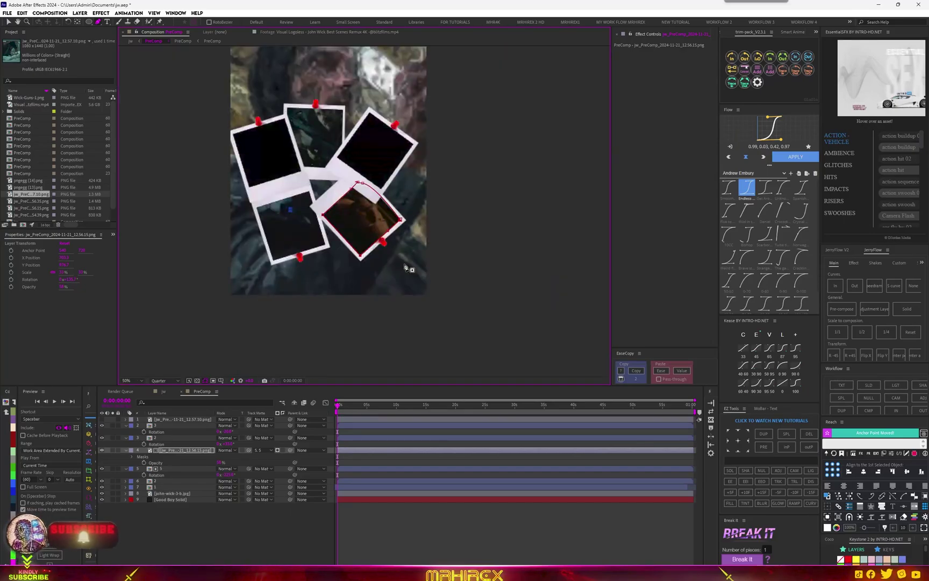
# - Set the portrait snapshot's opacity to 100%
pyautogui.click(220, 462)
pyautogui.write('100')
pyautogui.press('Return')
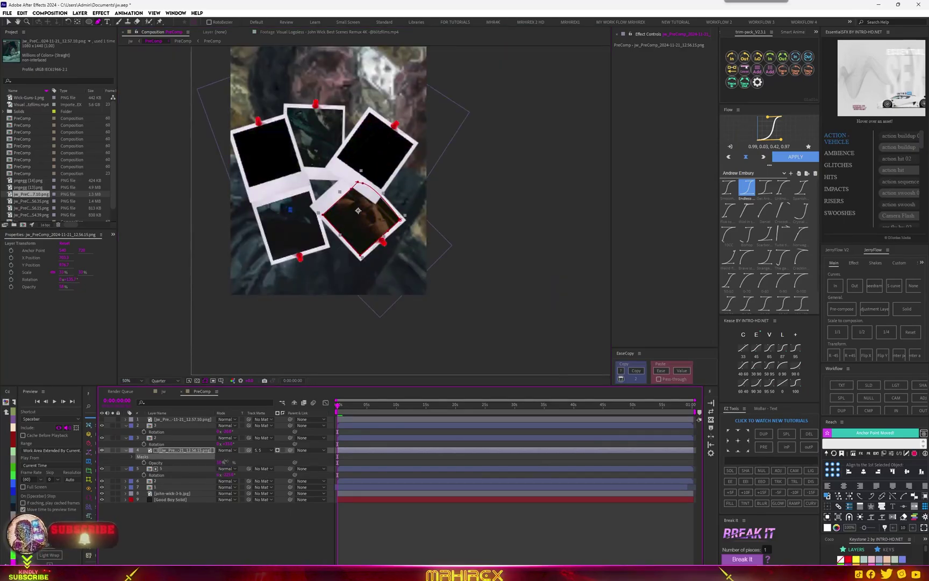
# - Save the project and precompose the masked portrait snapshot with its lower-right polaroid as 3
pyautogui.hotkey('ctrl', 's')
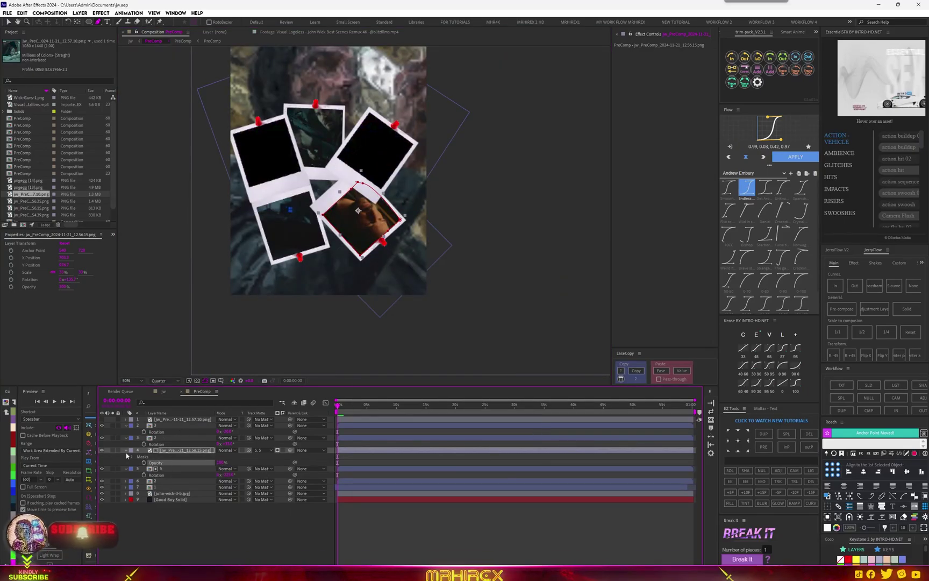
pyautogui.click(127, 451)
pyautogui.click(170, 451)
pyautogui.keyDown('shift'); pyautogui.click(171, 457); pyautogui.keyUp('shift')
pyautogui.click(842, 309)
pyautogui.rightClick(166, 451)
pyautogui.click(187, 446)
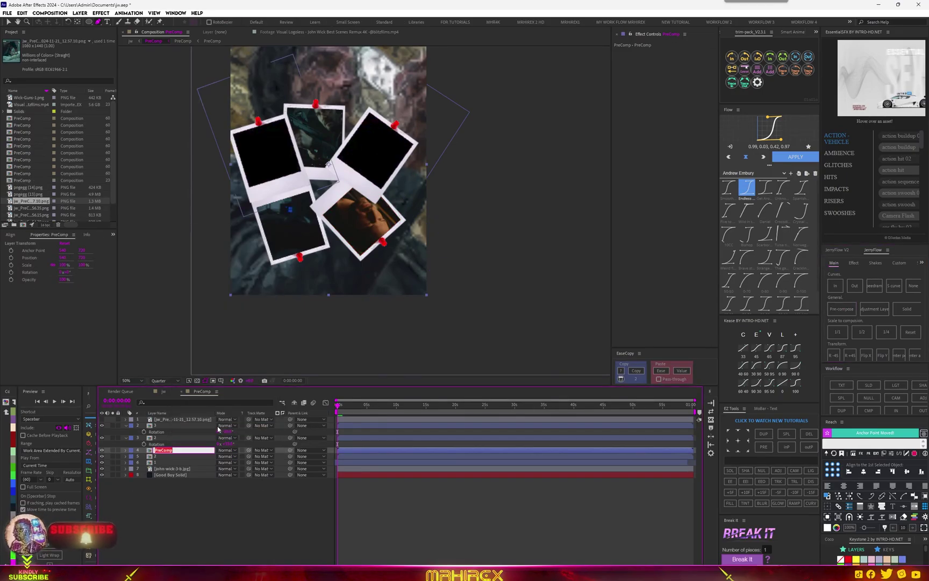
pyautogui.write('3')
pyautogui.press('Return')
# - Show the hospital-bed snapshot layer and scale it down towards the size of a polaroid
pyautogui.click(102, 418)
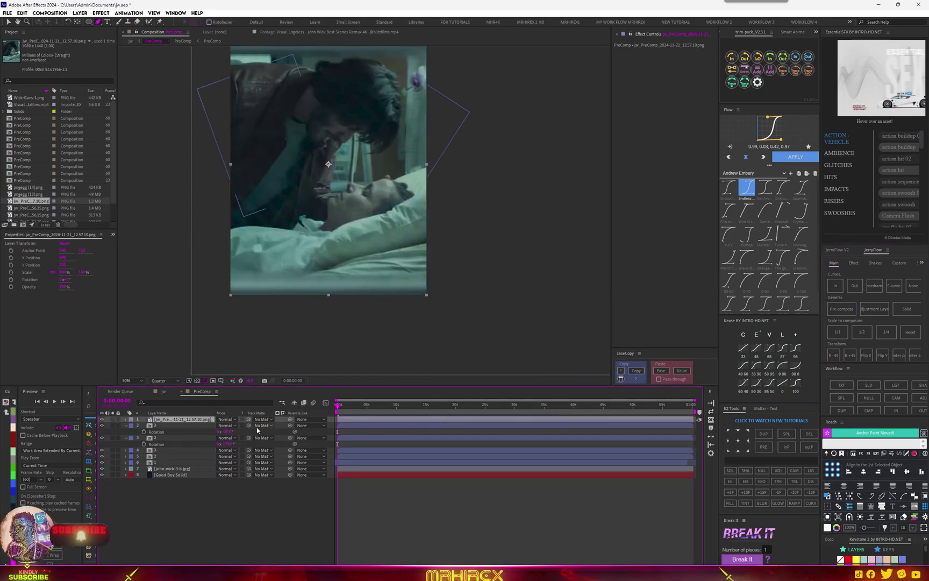
pyautogui.press('s')
pyautogui.moveTo(235, 425); pyautogui.dragTo(207, 427)
pyautogui.click(171, 431)
pyautogui.scroll(1, 172, 58)
pyautogui.scroll(-1, 172, 58)
pyautogui.click(8, 22)
pyautogui.moveTo(364, 132); pyautogui.dragTo(305, 103)
pyautogui.scroll(-3, 294, 173)
pyautogui.scroll(5, 295, 174)
pyautogui.scroll(-1, 295, 174)
pyautogui.moveTo(295, 174); pyautogui.dragTo(501, 316)
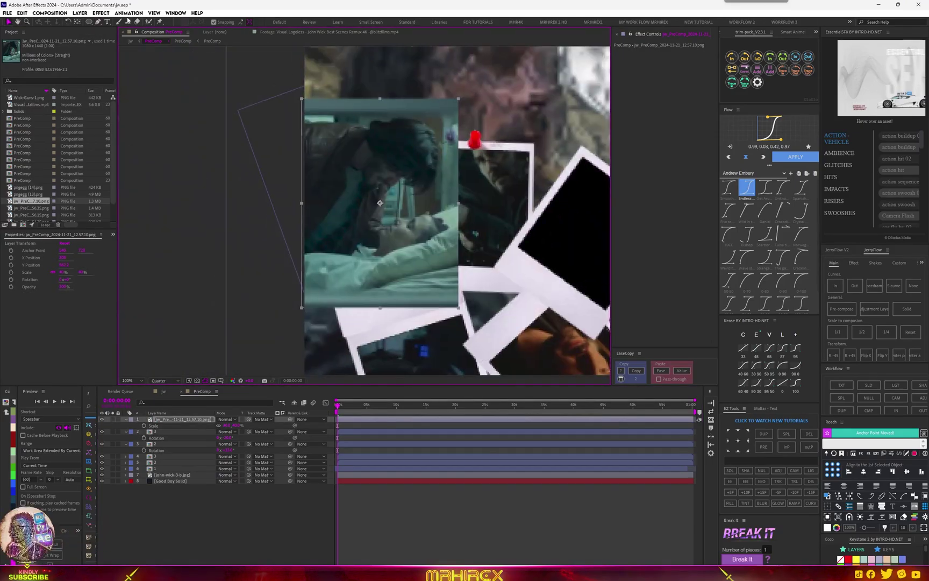
# - Position, rotate and further shrink the hospital-bed snapshot so it covers the upper-left polaroid's picture area
pyautogui.moveTo(395, 215); pyautogui.dragTo(365, 256)
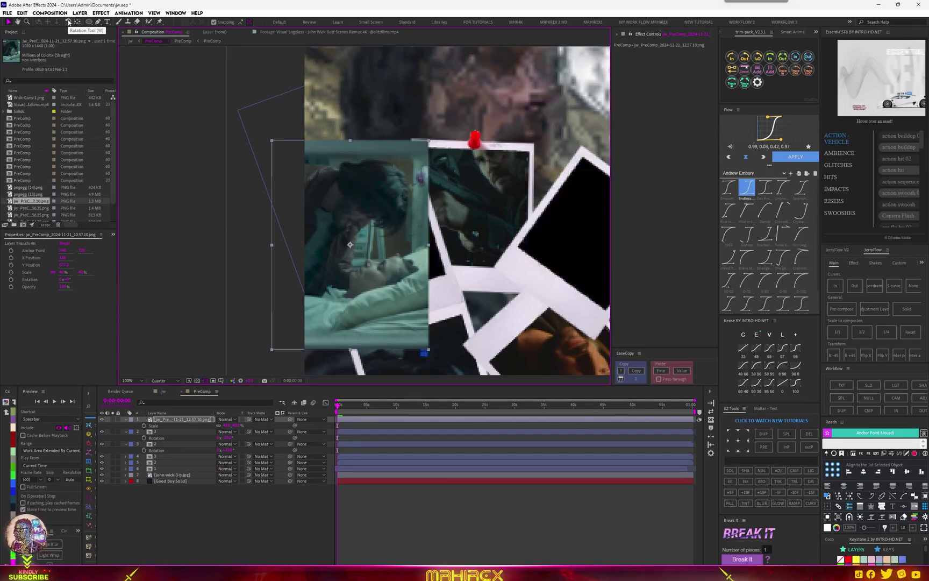
pyautogui.click(68, 22)
pyautogui.moveTo(397, 311); pyautogui.dragTo(386, 280)
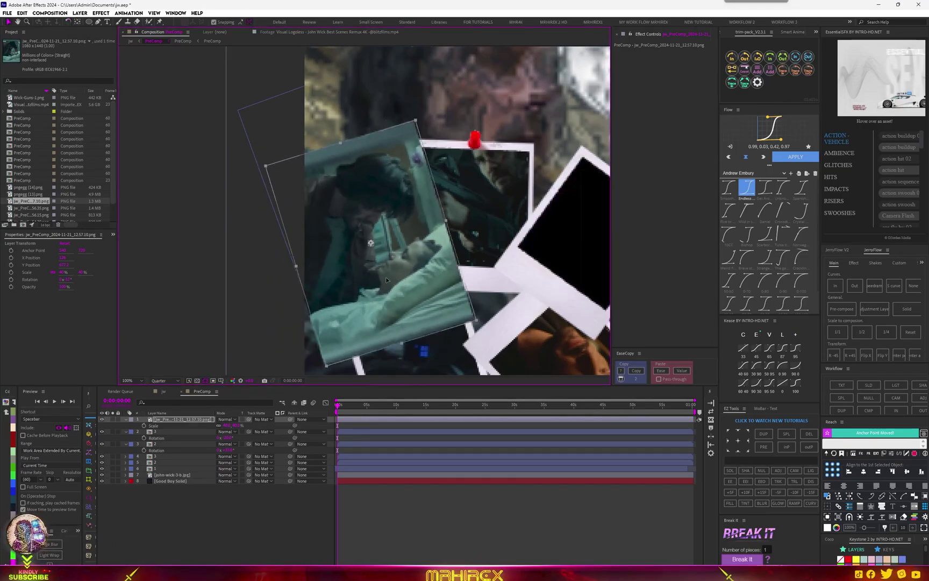
pyautogui.click(422, 189)
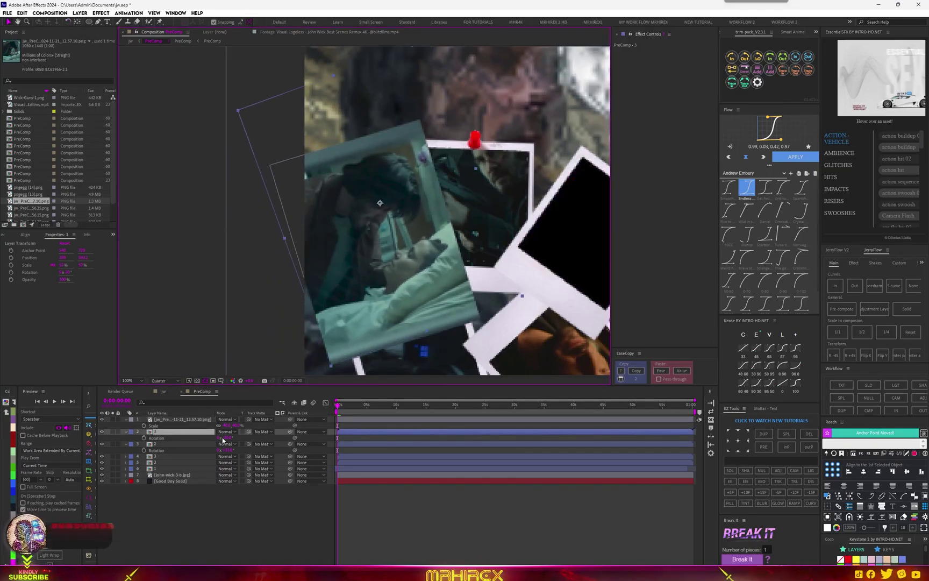
pyautogui.moveTo(238, 427); pyautogui.dragTo(186, 422)
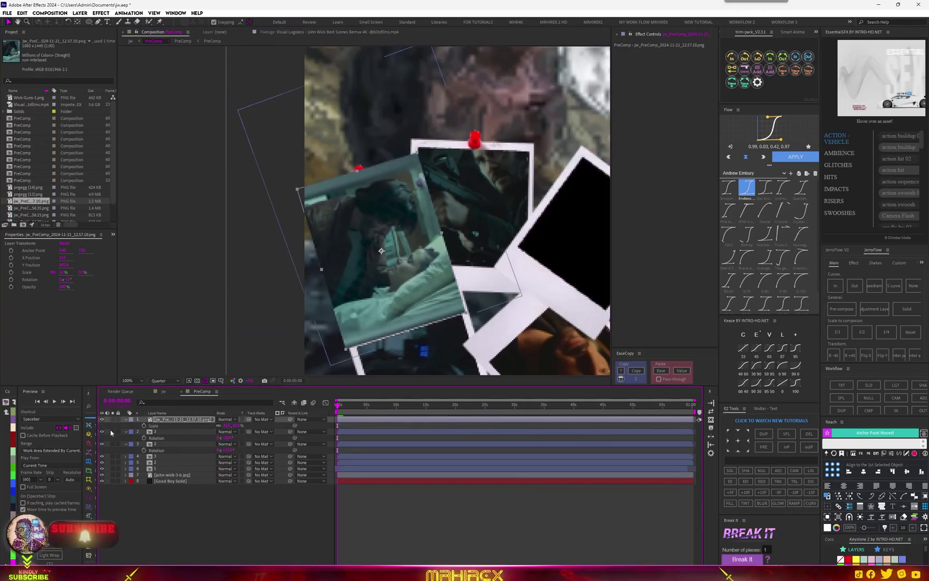
# - Use the upper-left polaroid as the hospital-bed snapshot's track matte, keeping that polaroid visible, and lower the snapshot's opacity
pyautogui.click(101, 443)
pyautogui.moveTo(160, 438); pyautogui.dragTo(159, 435)
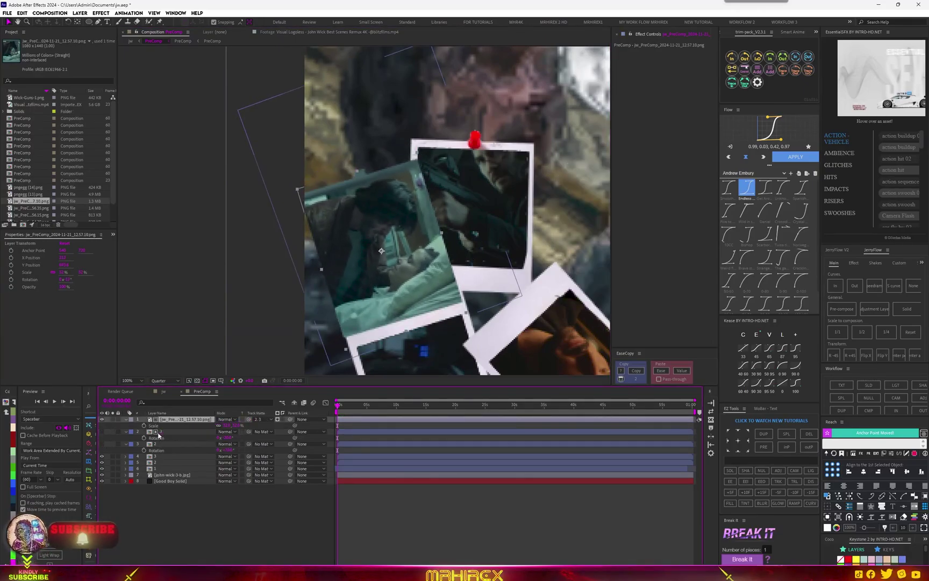
pyautogui.click(102, 432)
pyautogui.press('t')
pyautogui.moveTo(221, 425); pyautogui.dragTo(195, 426)
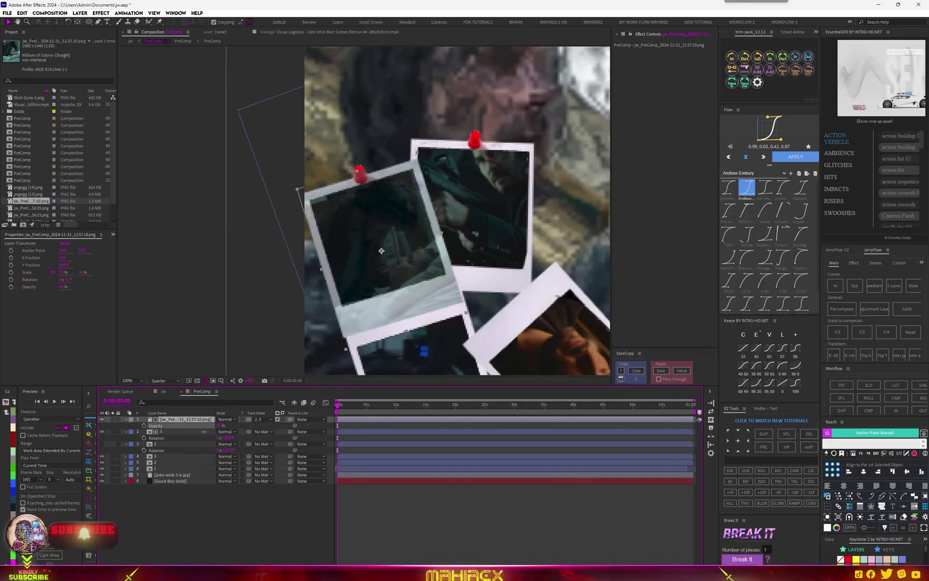
# - Draw a Pen tool mask on the hospital-bed snapshot around the upper-left polaroid's picture area and restore its opacity to 100%
pyautogui.click(98, 23)
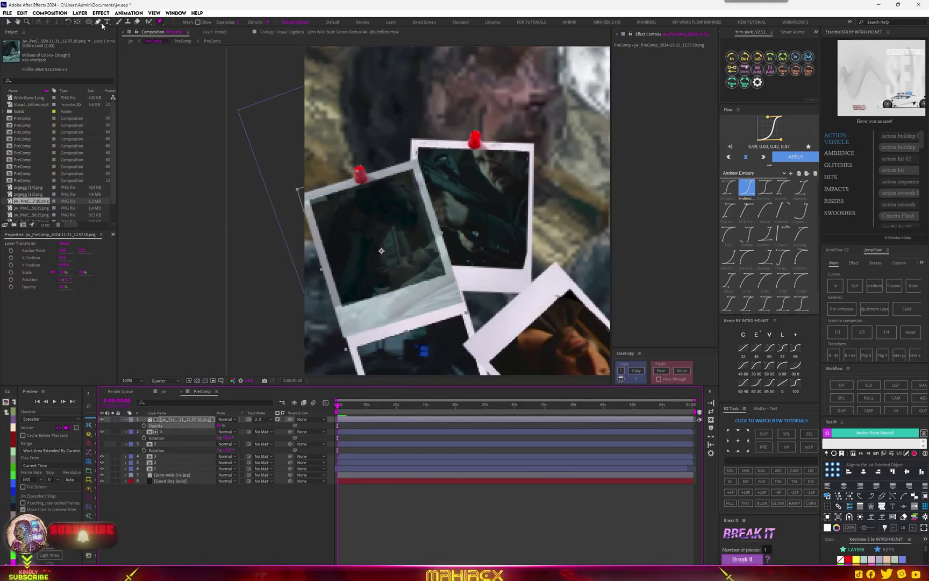
pyautogui.click(310, 203)
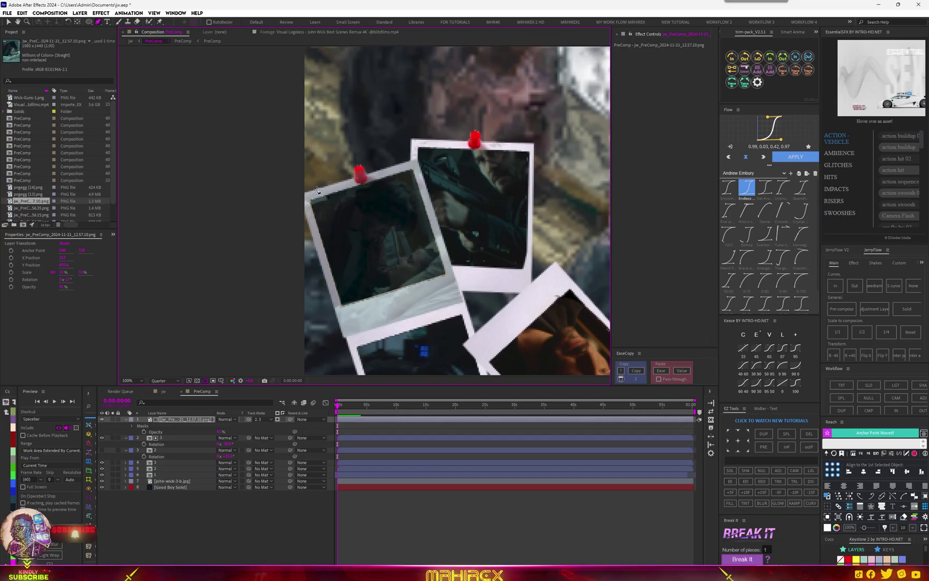
pyautogui.moveTo(220, 432); pyautogui.dragTo(487, 416)
pyautogui.scroll(-1, 398, 275)
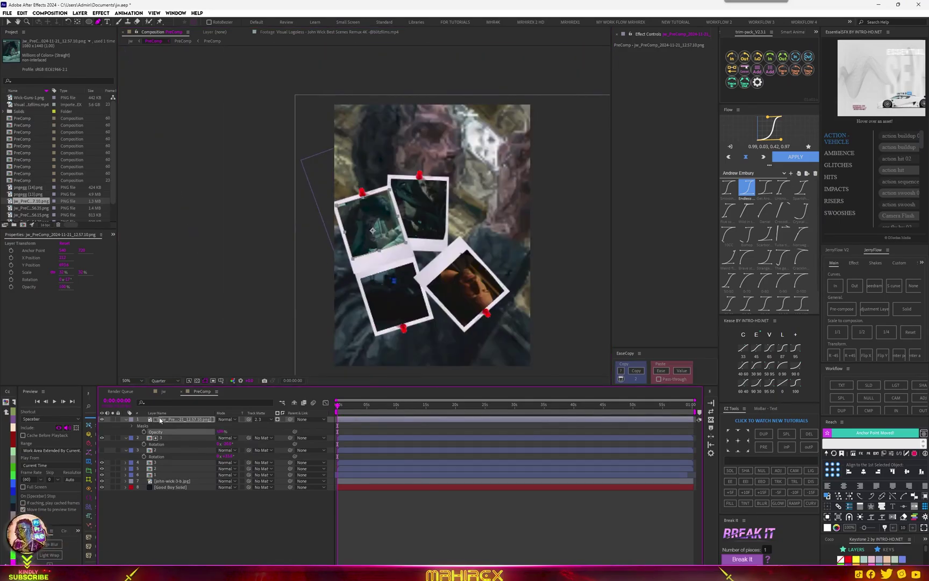
# - Precompose the masked hospital-bed snapshot with its polaroid and place the precomp below the hidden upper-right polaroid layer
pyautogui.click(125, 419)
pyautogui.keyDown('shift'); pyautogui.click(161, 426); pyautogui.keyUp('shift')
pyautogui.click(841, 309)
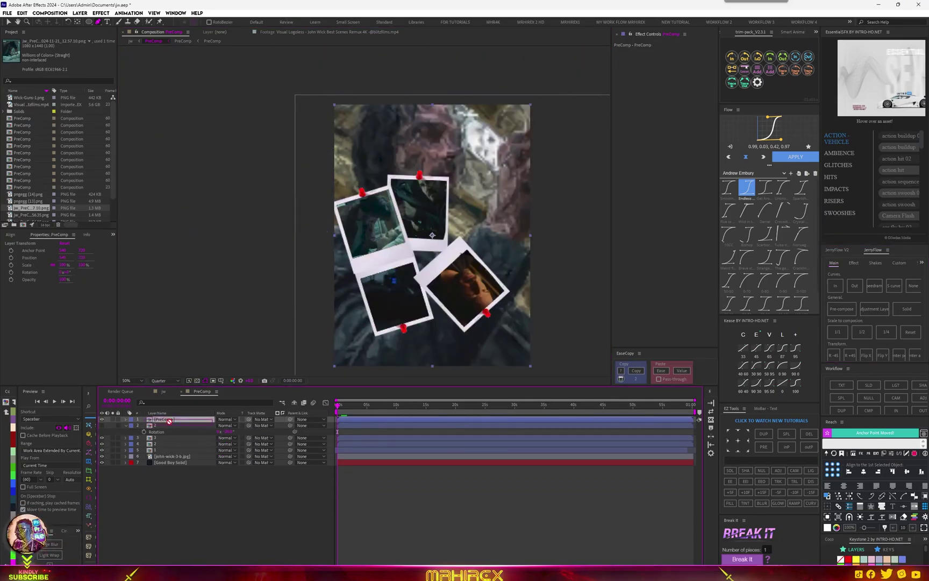
pyautogui.hotkey('ctrl', 'shift', ']')
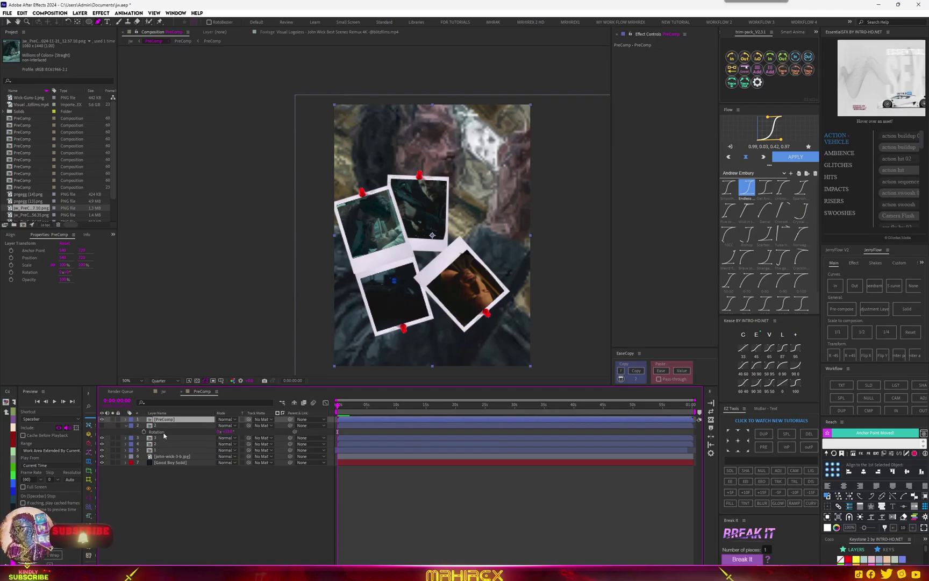
pyautogui.hotkey('ctrl', '[')
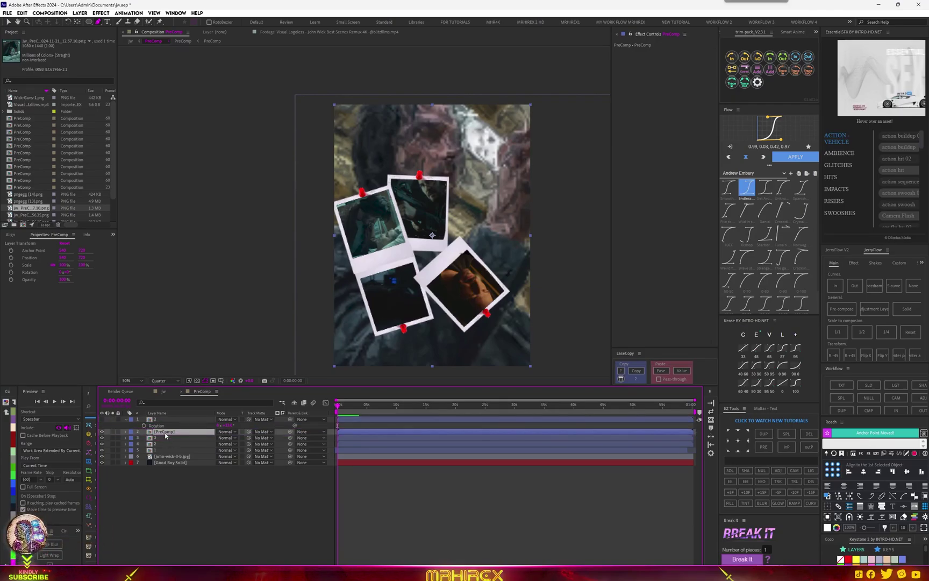
# - Show the upper-right polaroid and add Wick-Guns-1.png as a layer above it
pyautogui.click(168, 425)
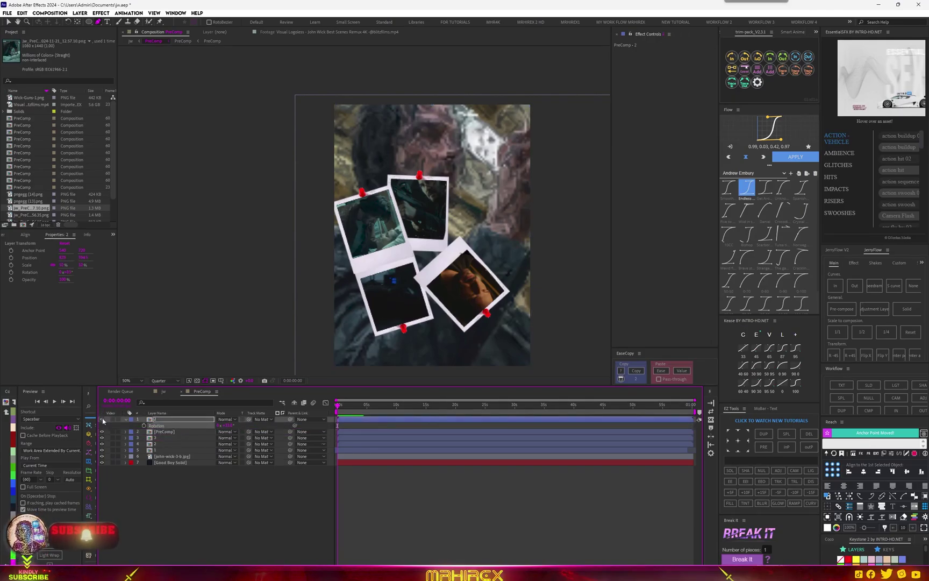
pyautogui.click(102, 419)
pyautogui.click(23, 97)
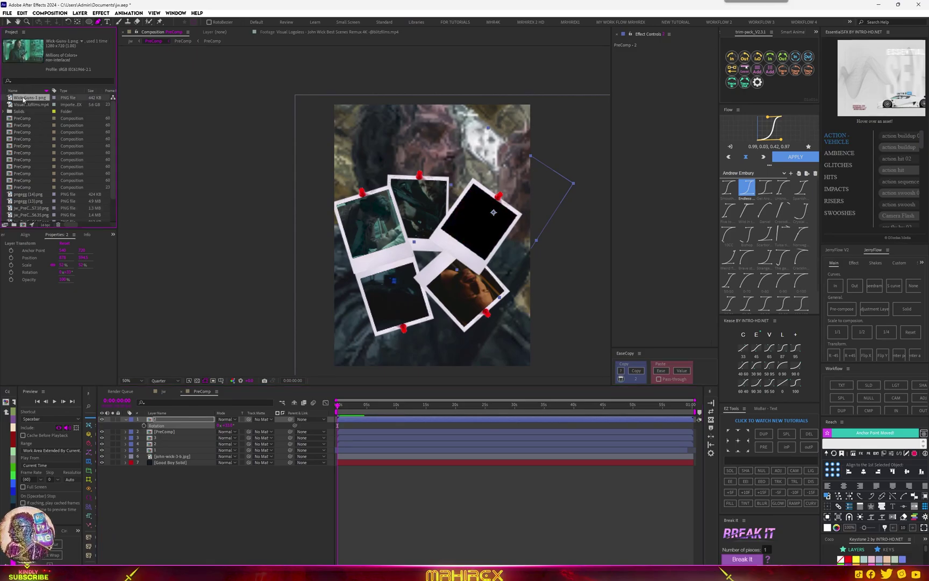
pyautogui.moveTo(23, 100); pyautogui.dragTo(164, 418)
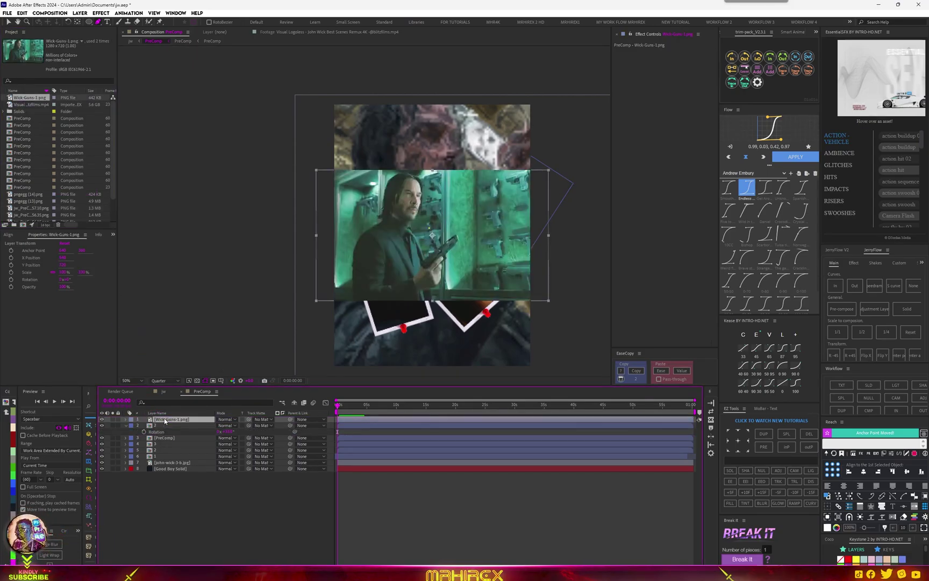
# - Move, rotate and scale down the Wick-Guns-1.png image over the upper-right polaroid
pyautogui.click(9, 24)
pyautogui.moveTo(404, 253); pyautogui.dragTo(423, 218)
pyautogui.press('w')
pyautogui.press('s')
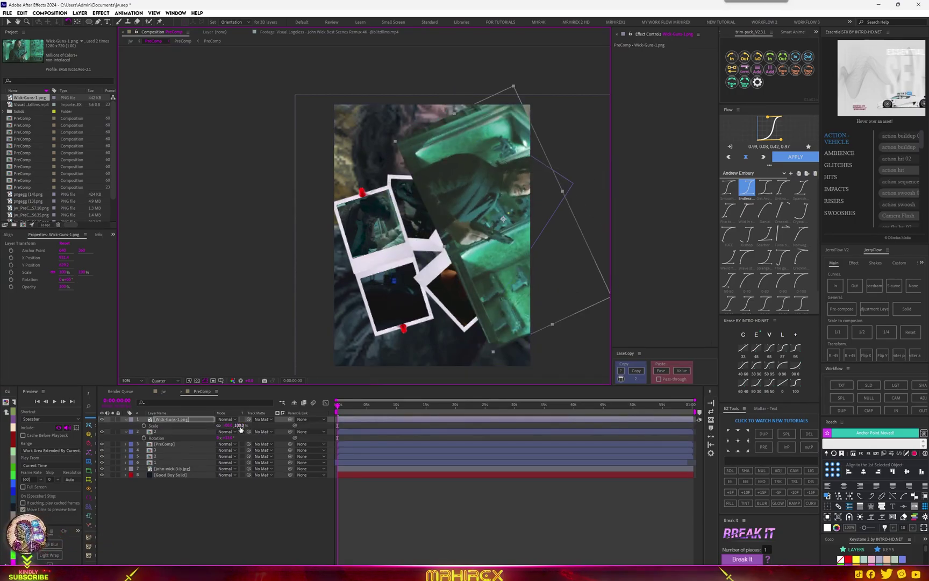
pyautogui.moveTo(238, 426)
pyautogui.mouseDown()
pyautogui.moveTo(211, 426)
pyautogui.moveTo(250, 426)
pyautogui.mouseUp()
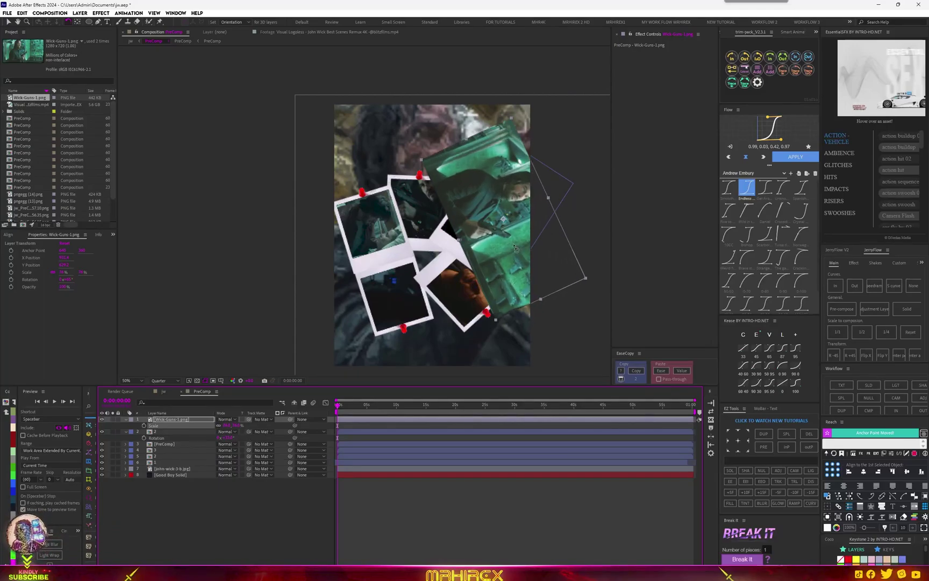
pyautogui.moveTo(507, 248); pyautogui.dragTo(521, 241)
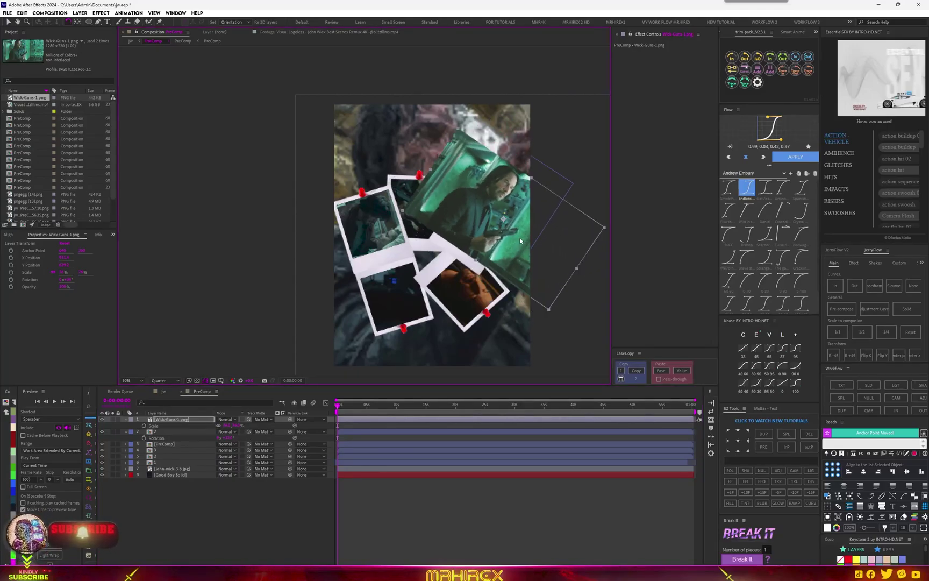
# - Reposition and further shrink the Wick-Guns-1.png image so it covers the upper-right polaroid's picture area
pyautogui.press('v')
pyautogui.moveTo(501, 201); pyautogui.dragTo(489, 218)
pyautogui.press('s')
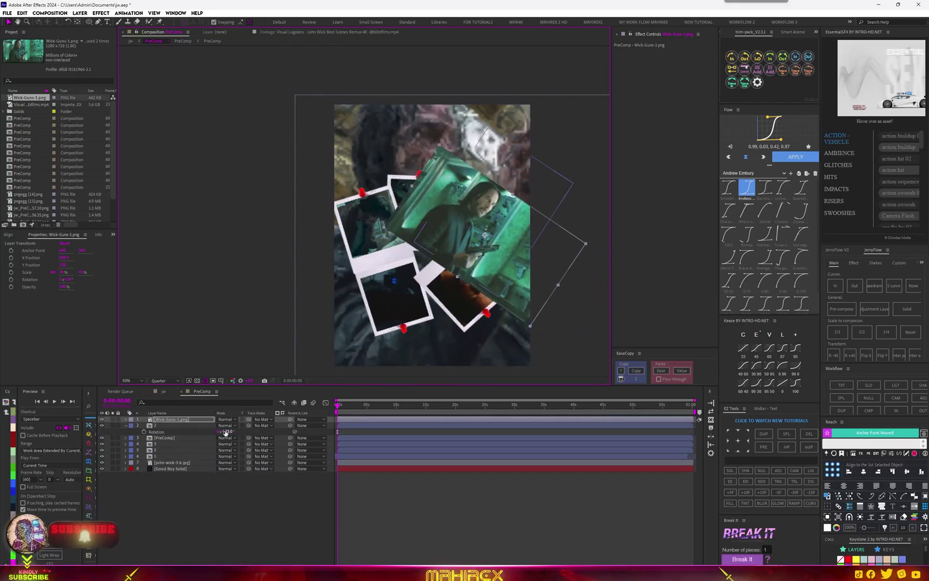
pyautogui.moveTo(225, 432); pyautogui.dragTo(221, 432)
pyautogui.hotkey('ctrl', 'z')
pyautogui.press('s')
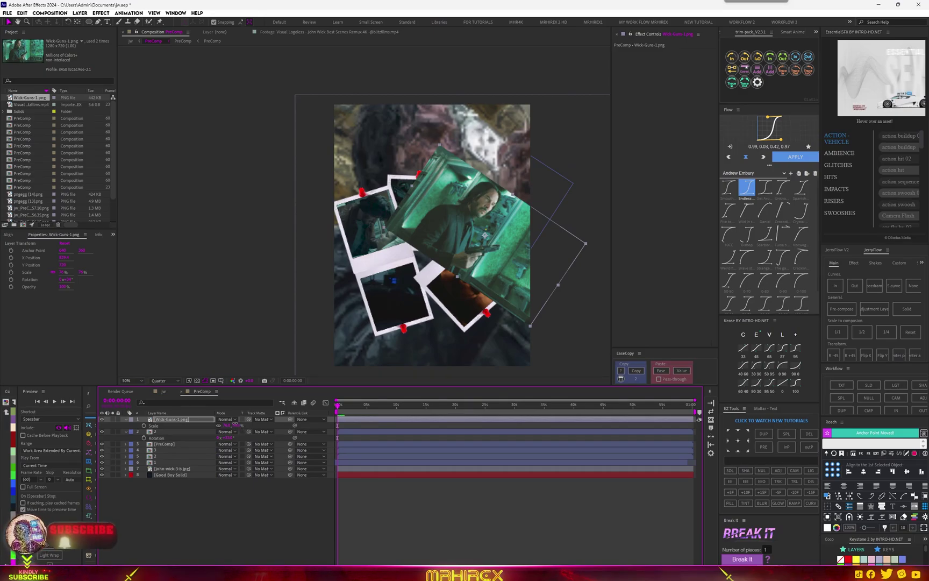
pyautogui.moveTo(235, 424); pyautogui.dragTo(229, 423)
pyautogui.scroll(1, 489, 218)
pyautogui.scroll(-1, 489, 218)
pyautogui.moveTo(483, 238); pyautogui.dragTo(480, 231)
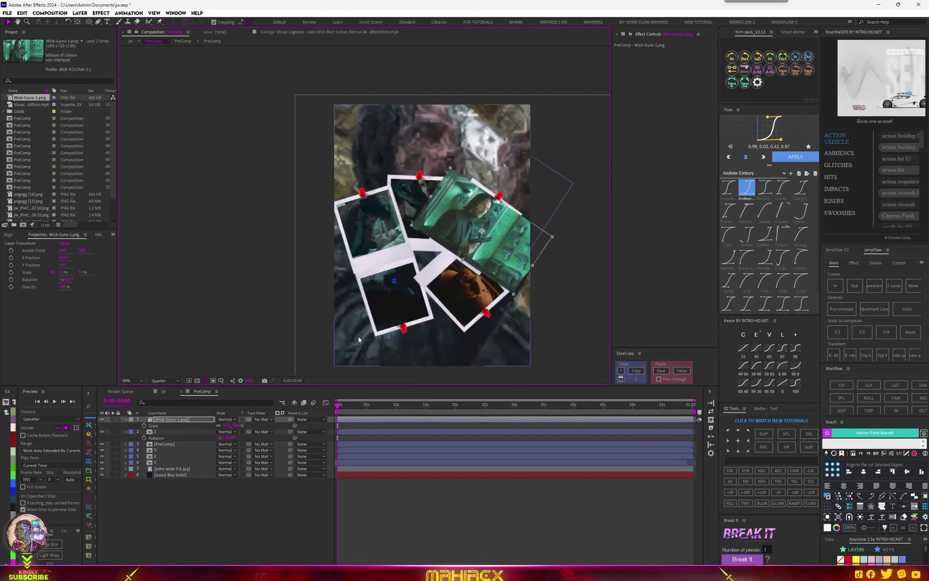
# - Use the upper-right polaroid as the track matte for Wick-Guns-1.png and lower the image's opacity
pyautogui.moveTo(249, 419); pyautogui.dragTo(172, 431)
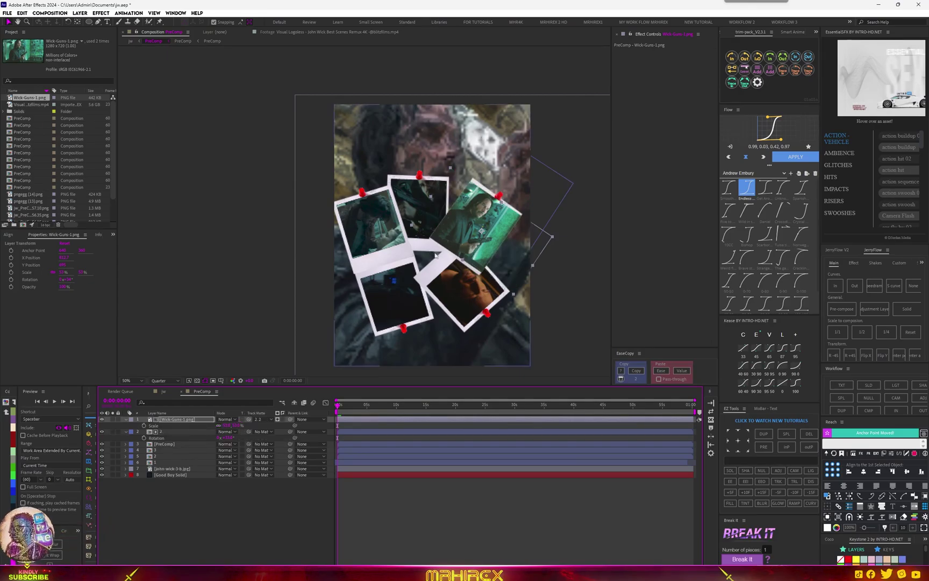
pyautogui.scroll(4, 347, 234)
pyautogui.moveTo(319, 258); pyautogui.dragTo(182, 252)
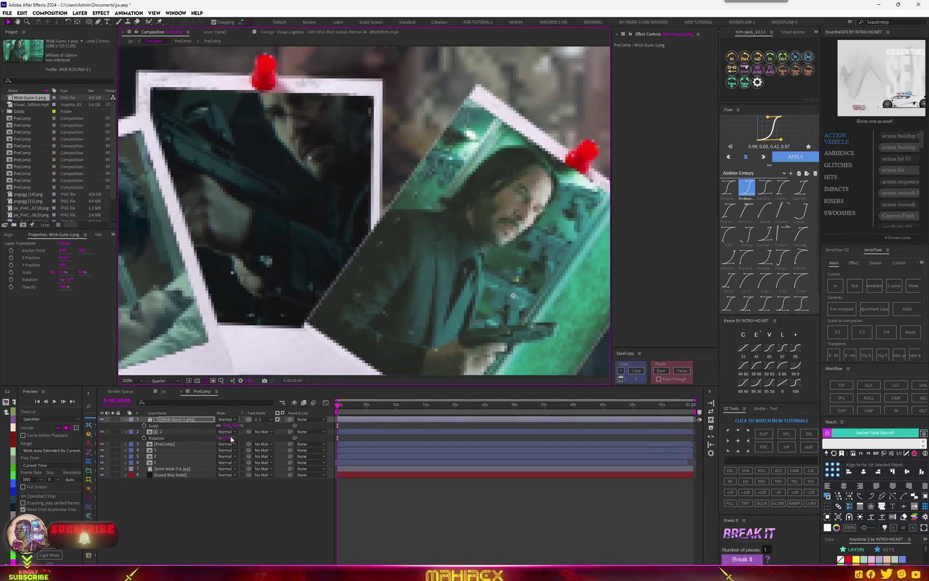
pyautogui.press('t')
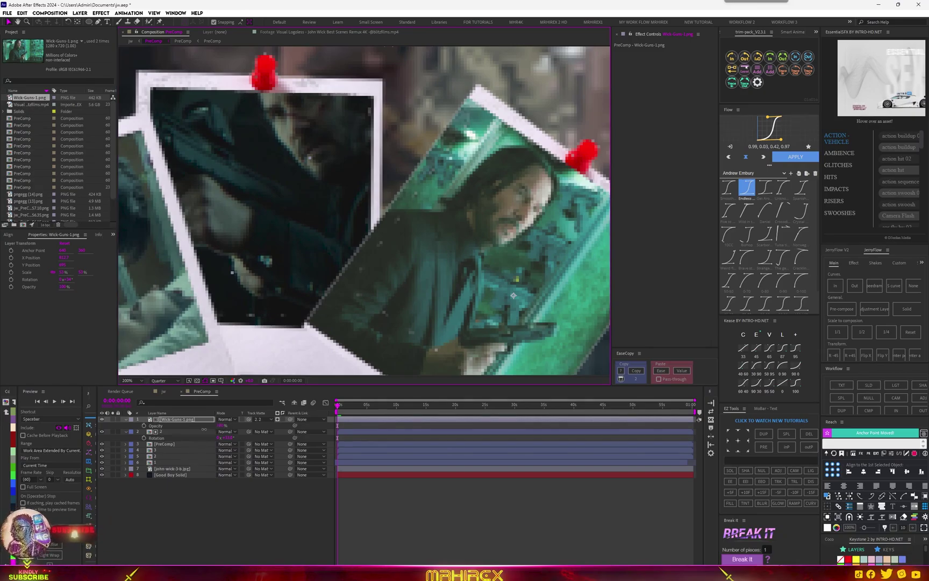
pyautogui.moveTo(220, 426); pyautogui.dragTo(191, 431)
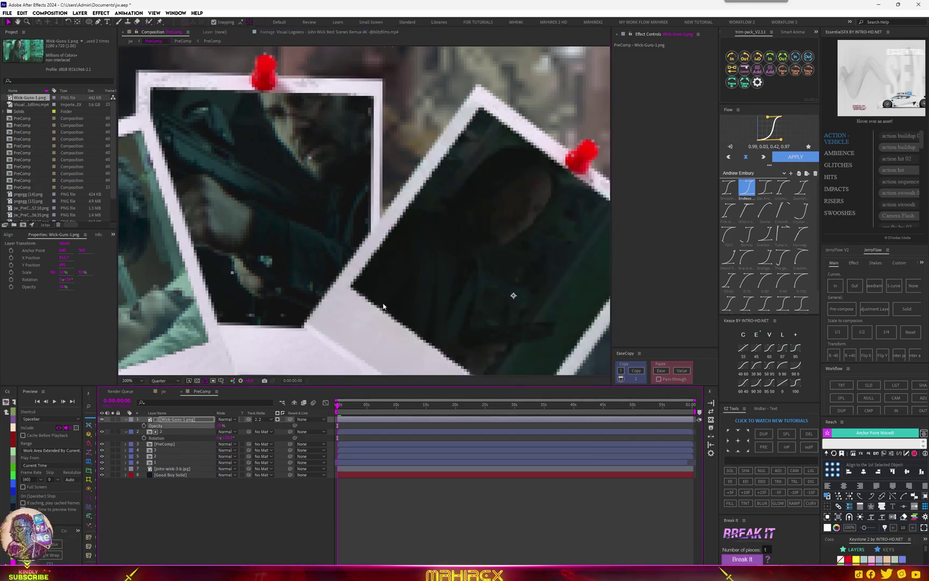
# - Draw a closed Pen tool mask on Wick-Guns-1.png along the four corners of the upper-right polaroid's picture area
pyautogui.press('g')
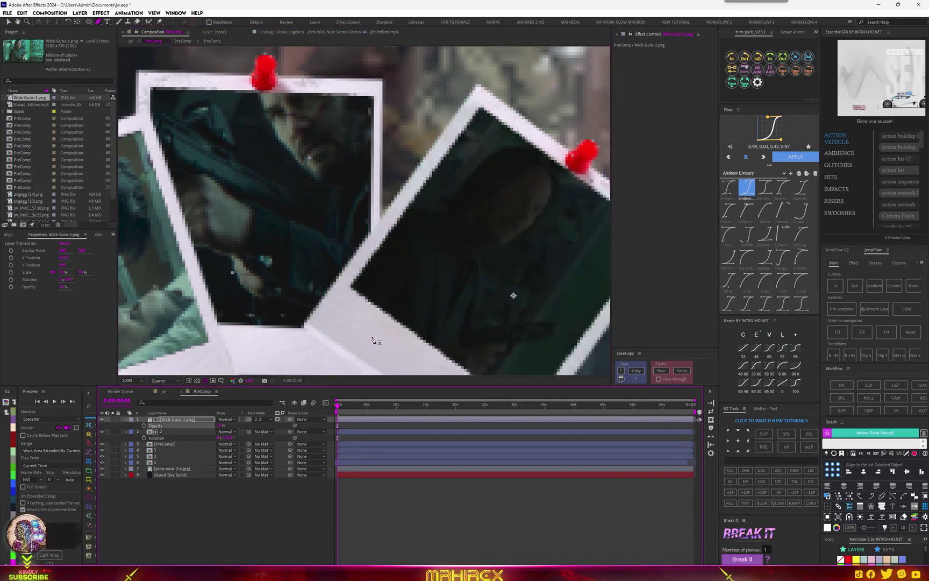
pyautogui.click(351, 285)
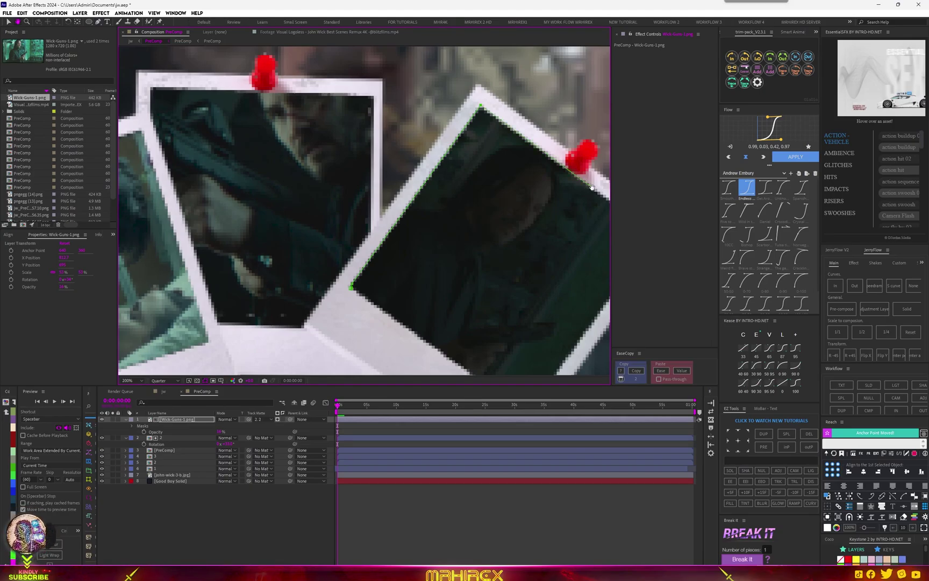
pyautogui.moveTo(594, 191); pyautogui.dragTo(421, 121)
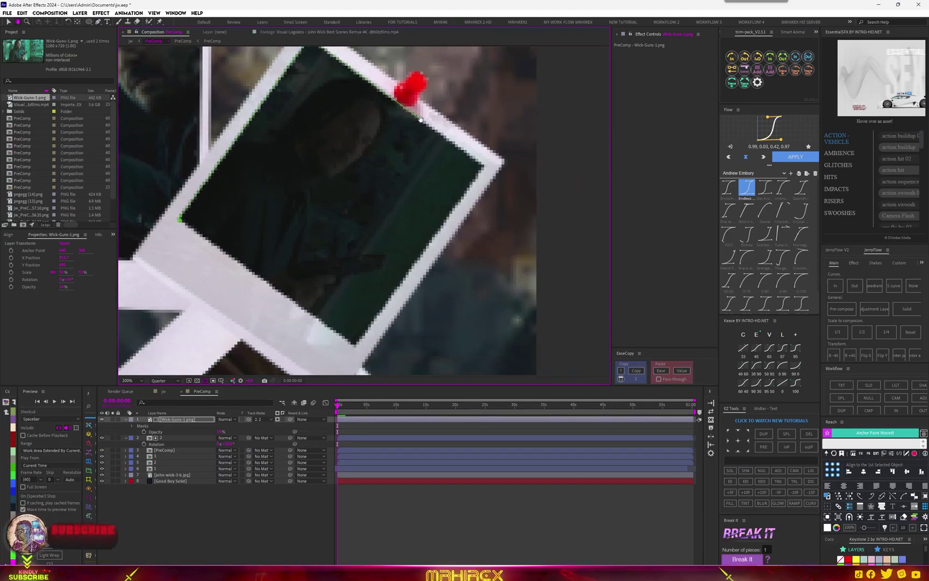
pyautogui.click(485, 167)
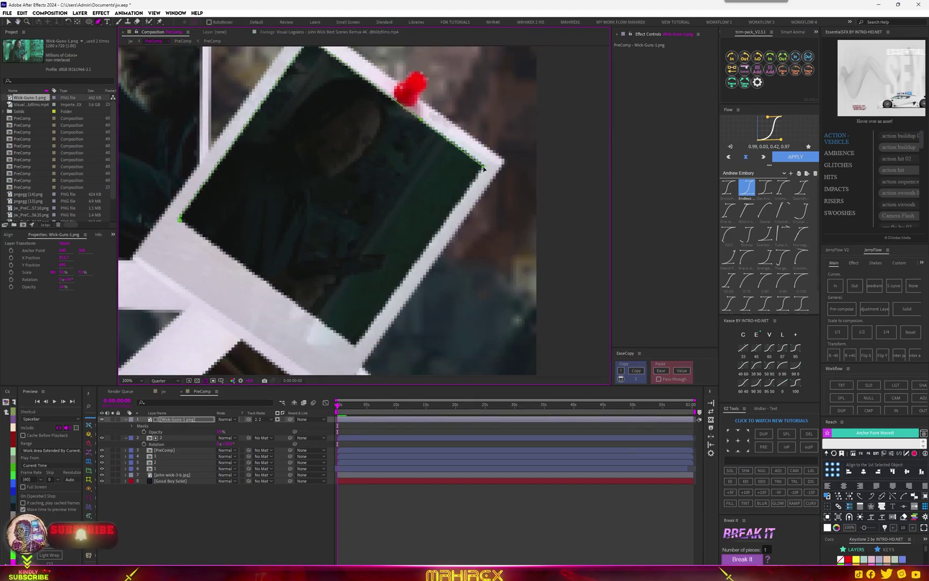
pyautogui.click(355, 348)
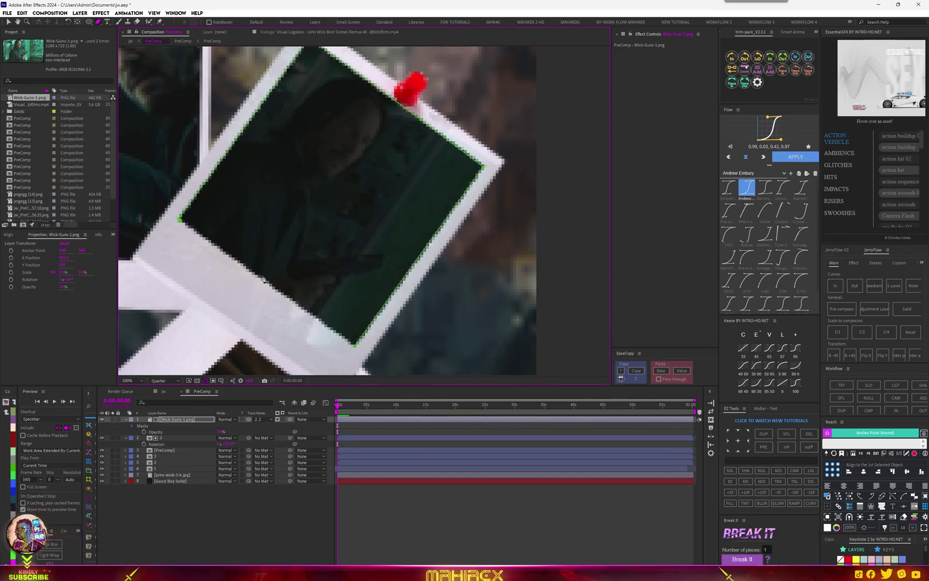
pyautogui.click(180, 220)
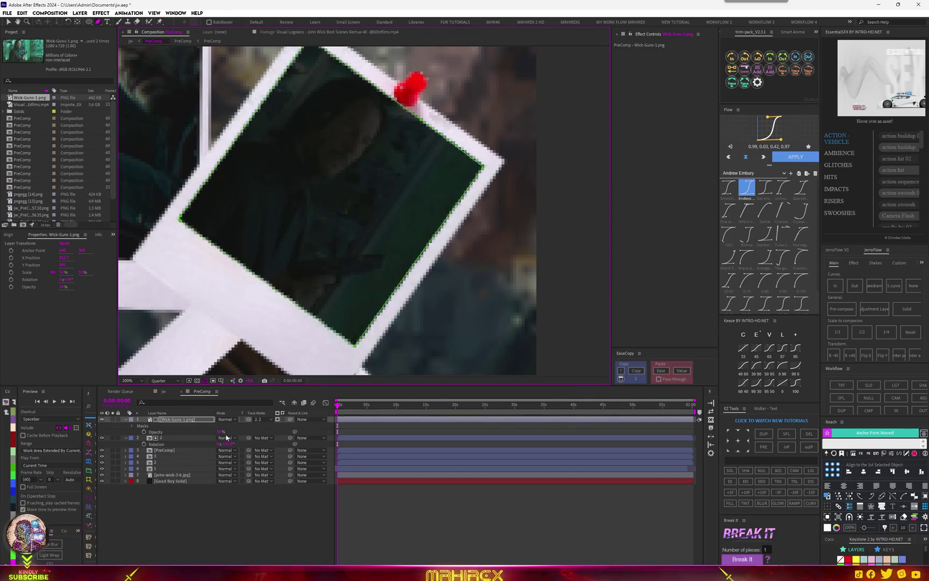
# - Raise the opacity of the masked Wick-Guns-1.png image to 100% and return to the Selection tool
pyautogui.moveTo(220, 431); pyautogui.dragTo(429, 428)
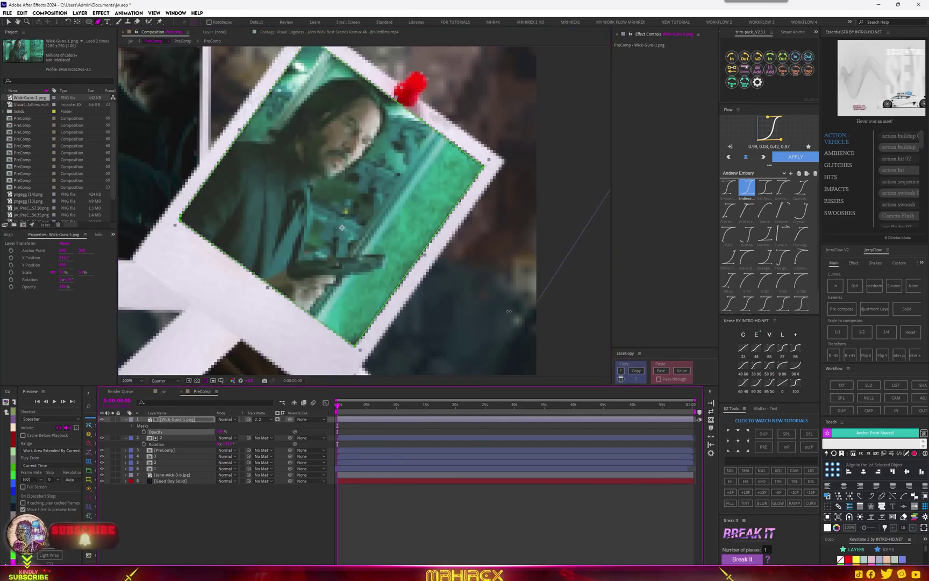
pyautogui.scroll(-4, 407, 246)
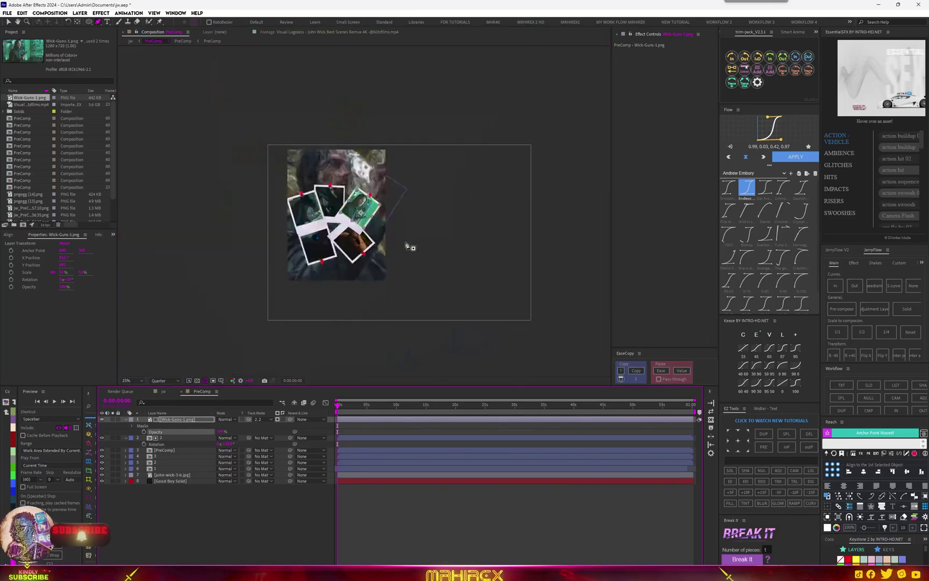
pyautogui.scroll(3, 363, 226)
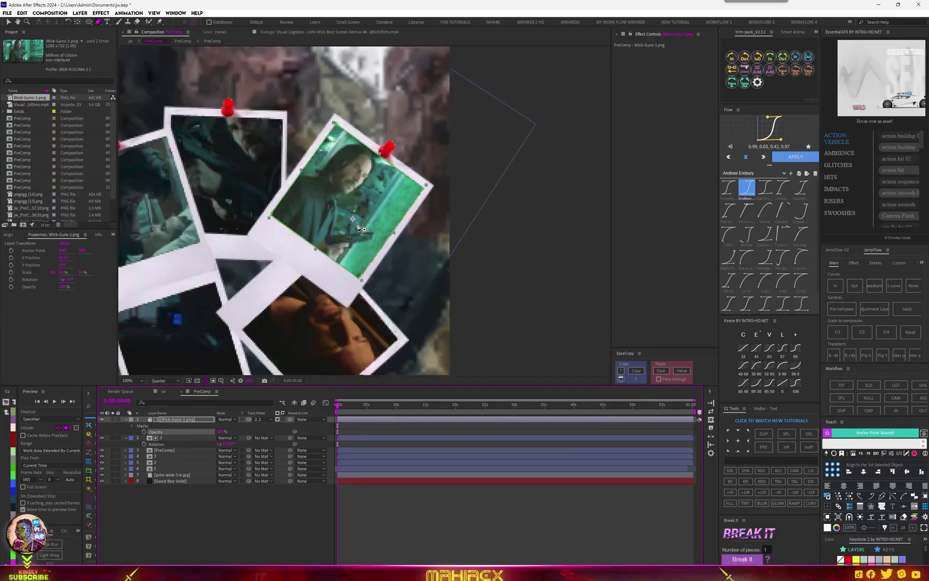
pyautogui.scroll(-3, 367, 223)
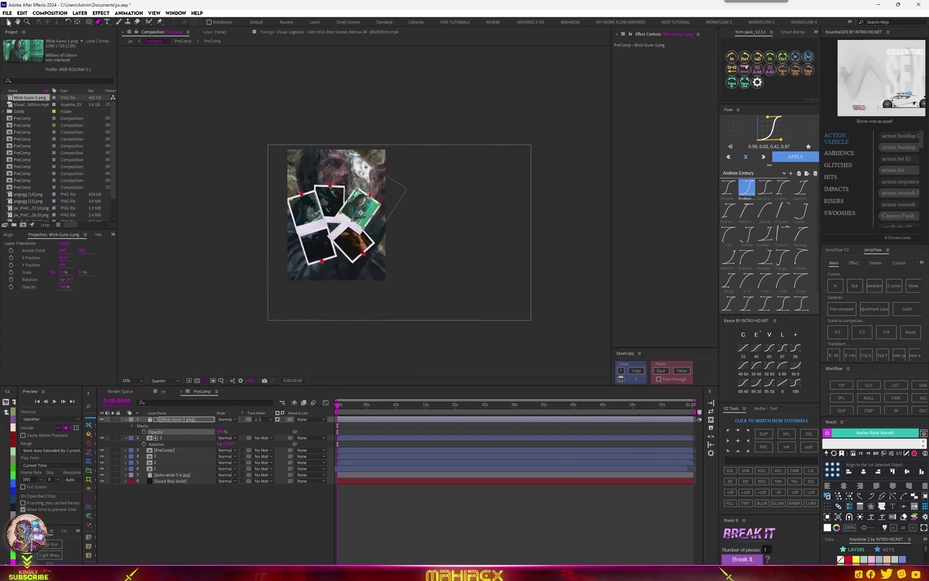
pyautogui.click(8, 23)
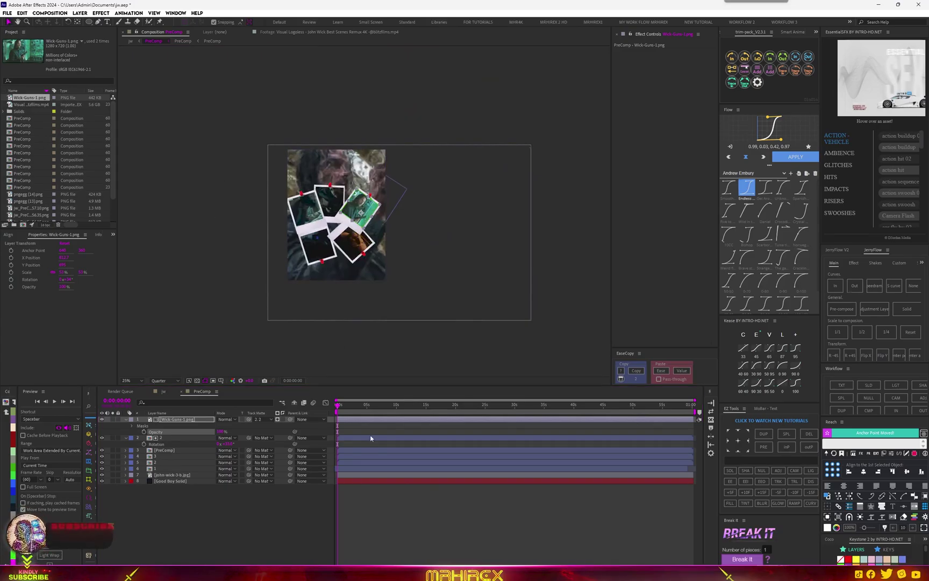
# - Return to the jw composition and rename its topmost PreComp layer as cc
pyautogui.click(169, 392)
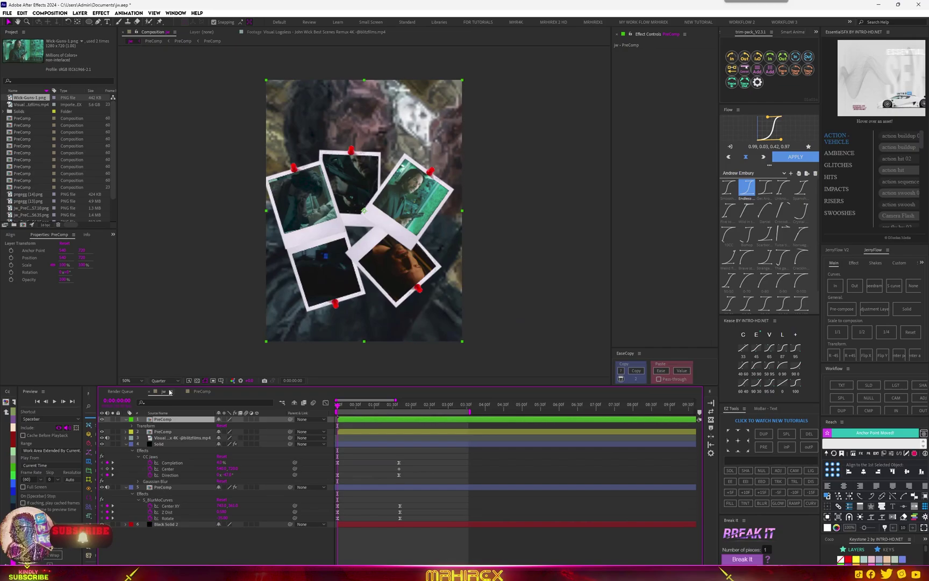
pyautogui.click(175, 433)
pyautogui.click(164, 419)
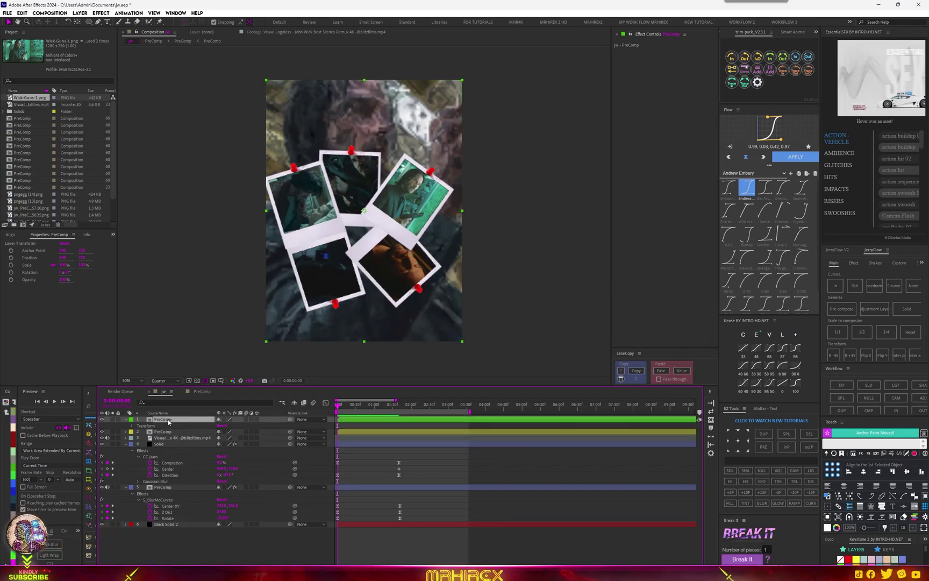
pyautogui.rightClick(167, 419)
pyautogui.click(203, 398)
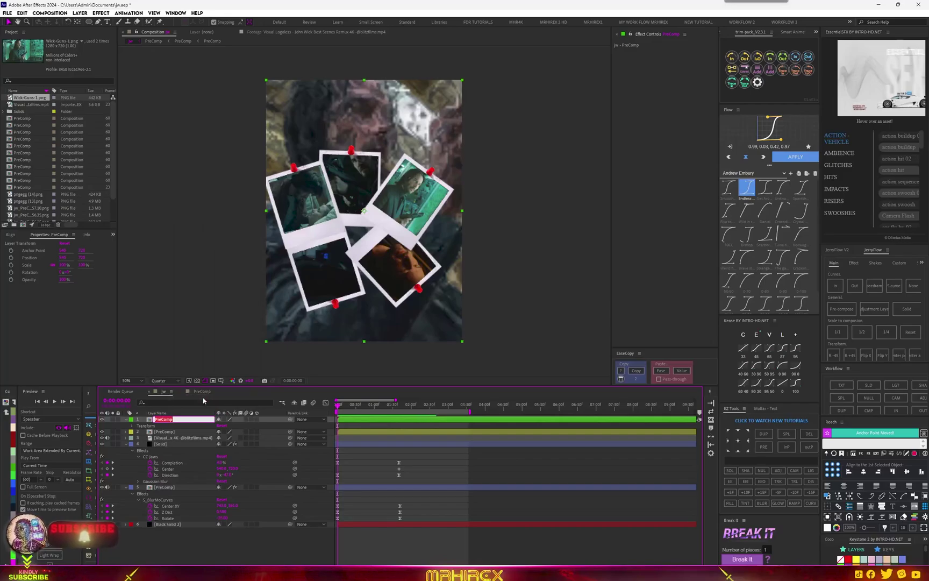
pyautogui.write('cc')
pyautogui.press('Return')
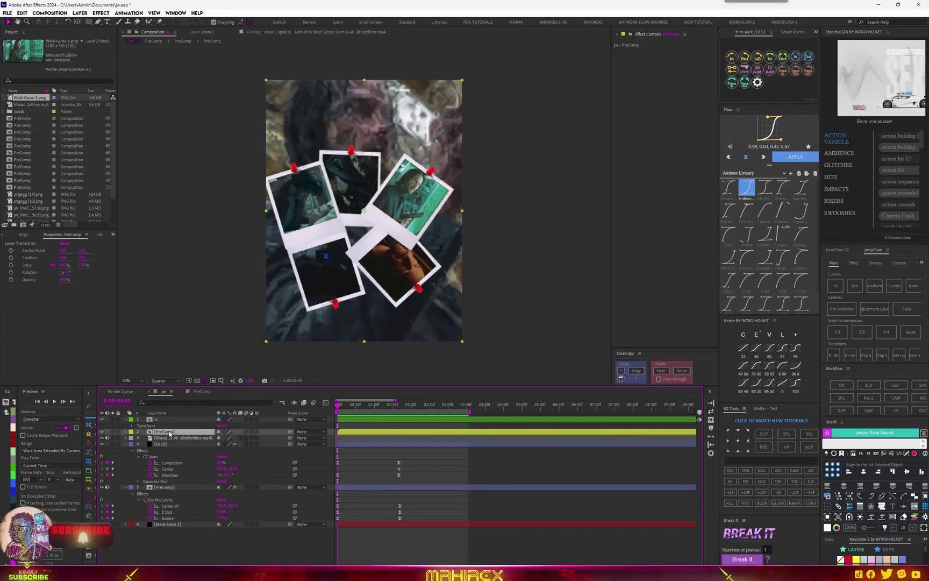
# - Rename the second PreComp layer, directly below cc, as rd
pyautogui.rightClick(170, 419)
pyautogui.click(193, 410)
pyautogui.write('rd')
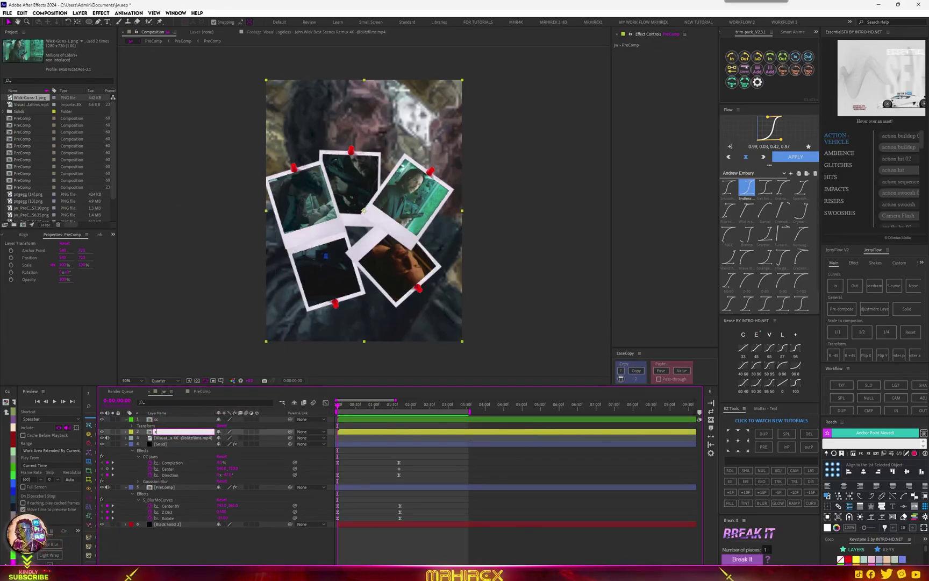
pyautogui.click(184, 439)
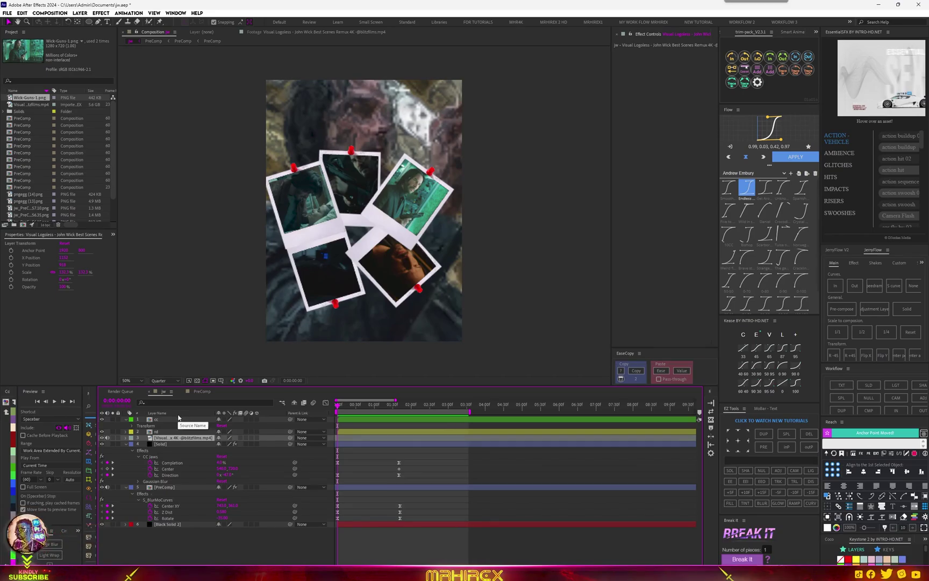
# - Open the rd precomp to check its contents, and close both open precomp timelines to return to jw
pyautogui.click(179, 419)
pyautogui.click(175, 431)
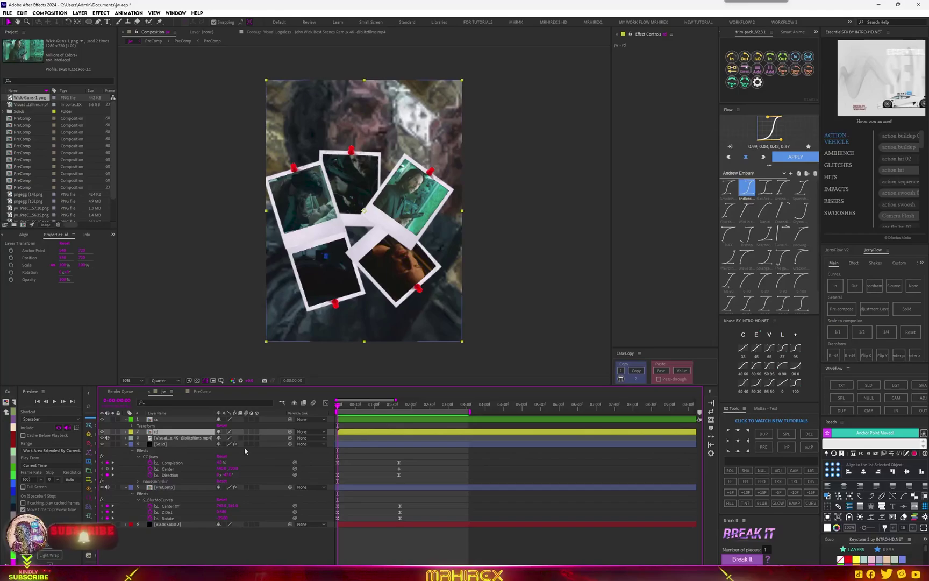
pyautogui.doubleClick(351, 431)
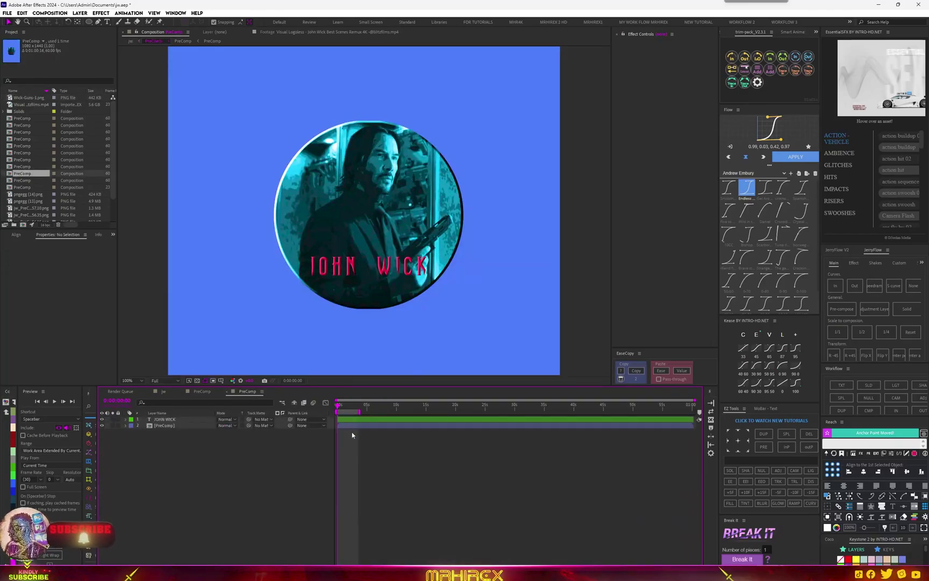
pyautogui.click(227, 392)
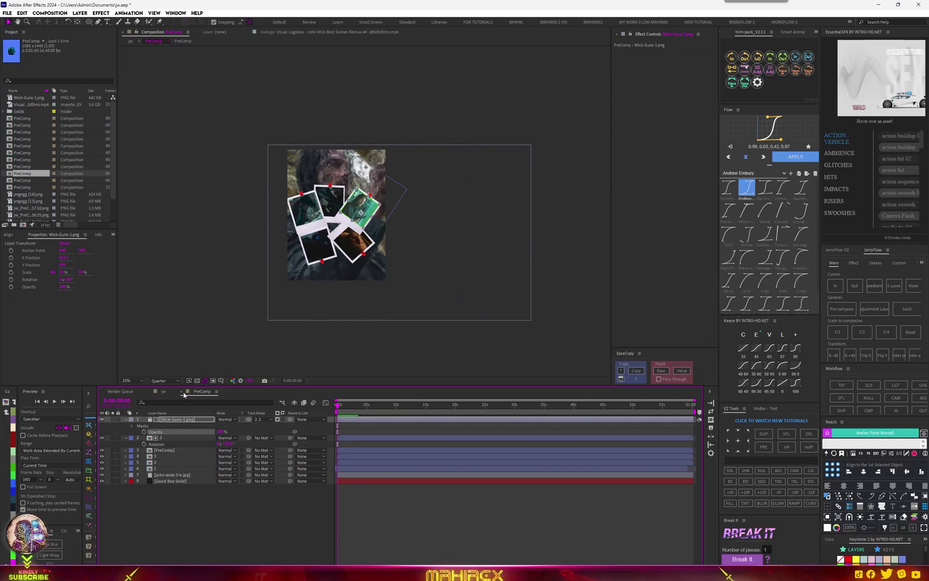
pyautogui.click(182, 392)
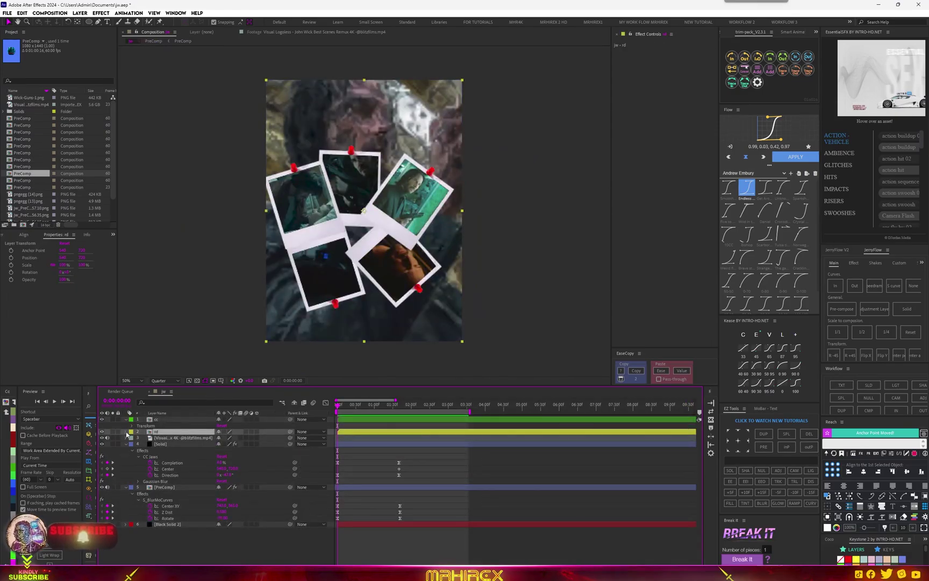
# - Move the rd layer above cc and scale the cc layer up to about 117%
pyautogui.moveTo(166, 433); pyautogui.dragTo(166, 420)
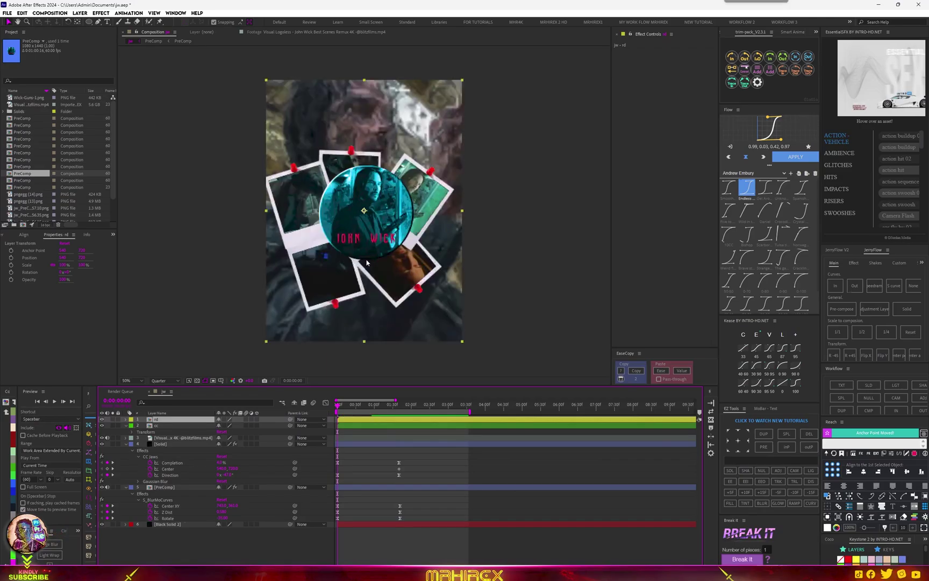
pyautogui.click(163, 426)
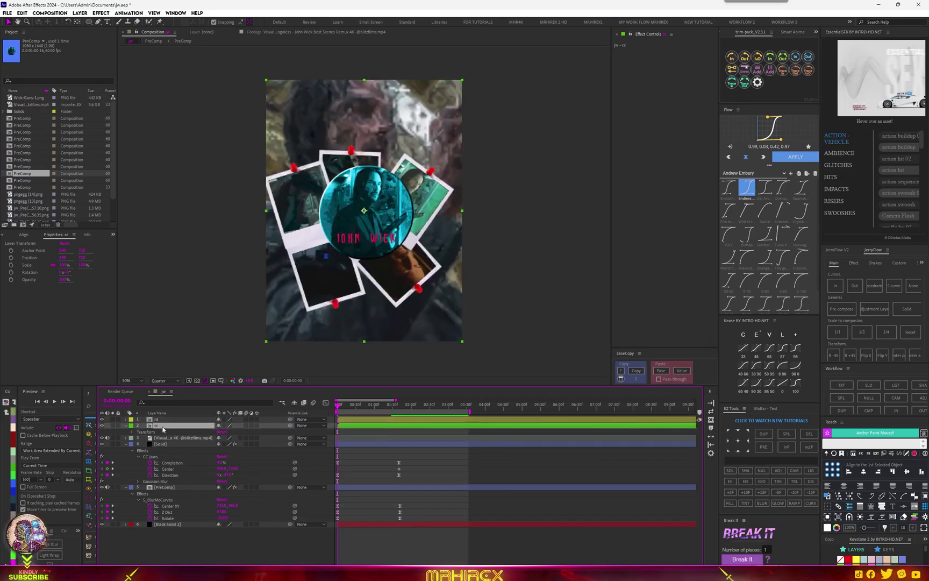
pyautogui.press('s')
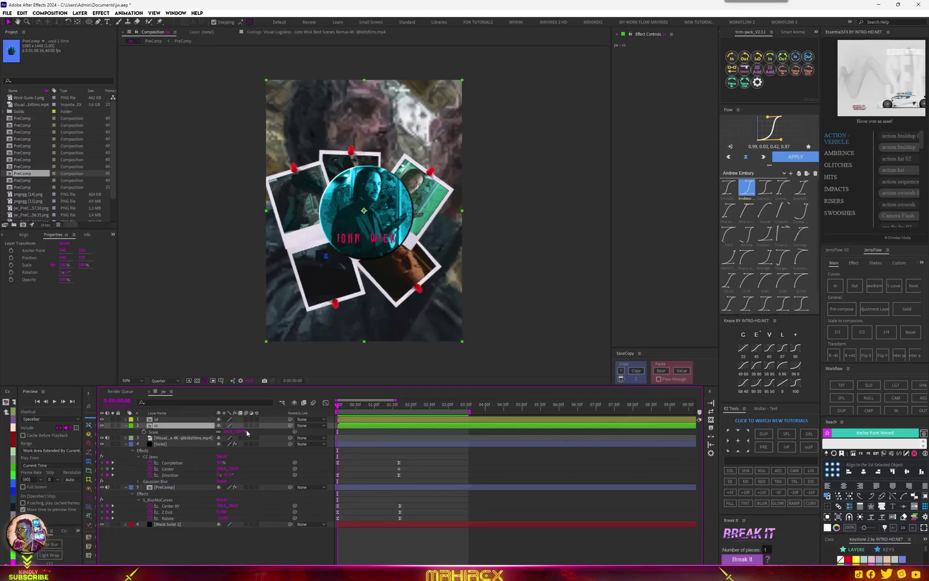
pyautogui.moveTo(247, 433); pyautogui.dragTo(256, 433)
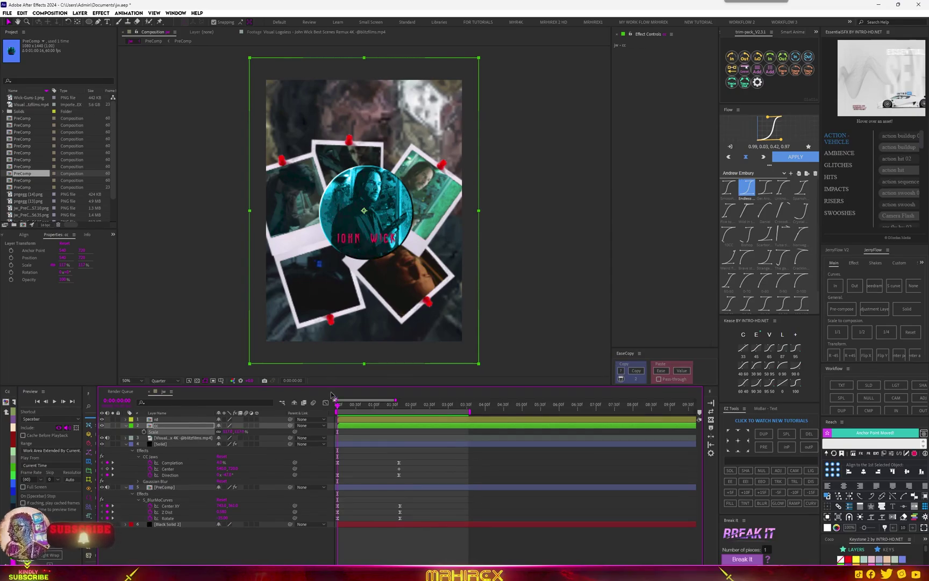
# - Open the preview resolution choices for the jw composition
pyautogui.click(165, 380)
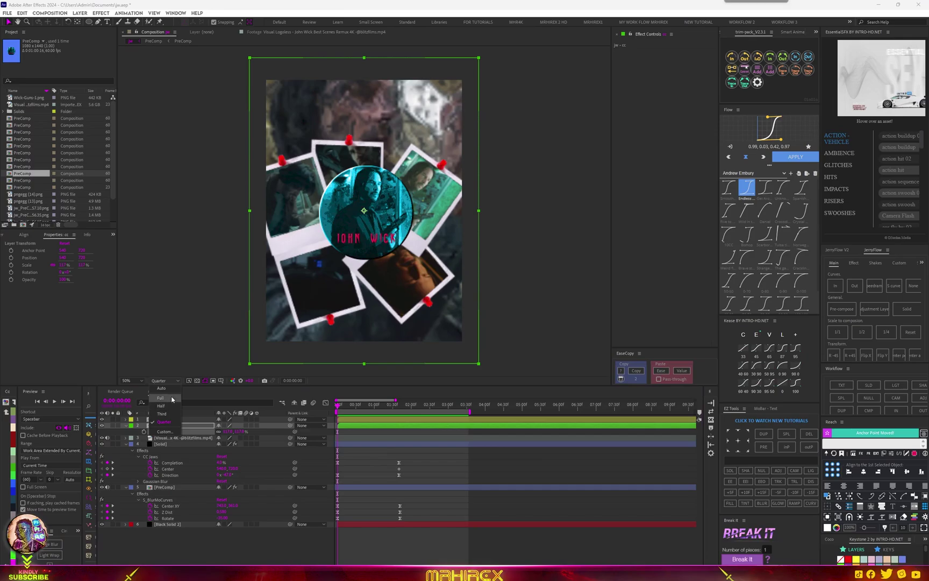